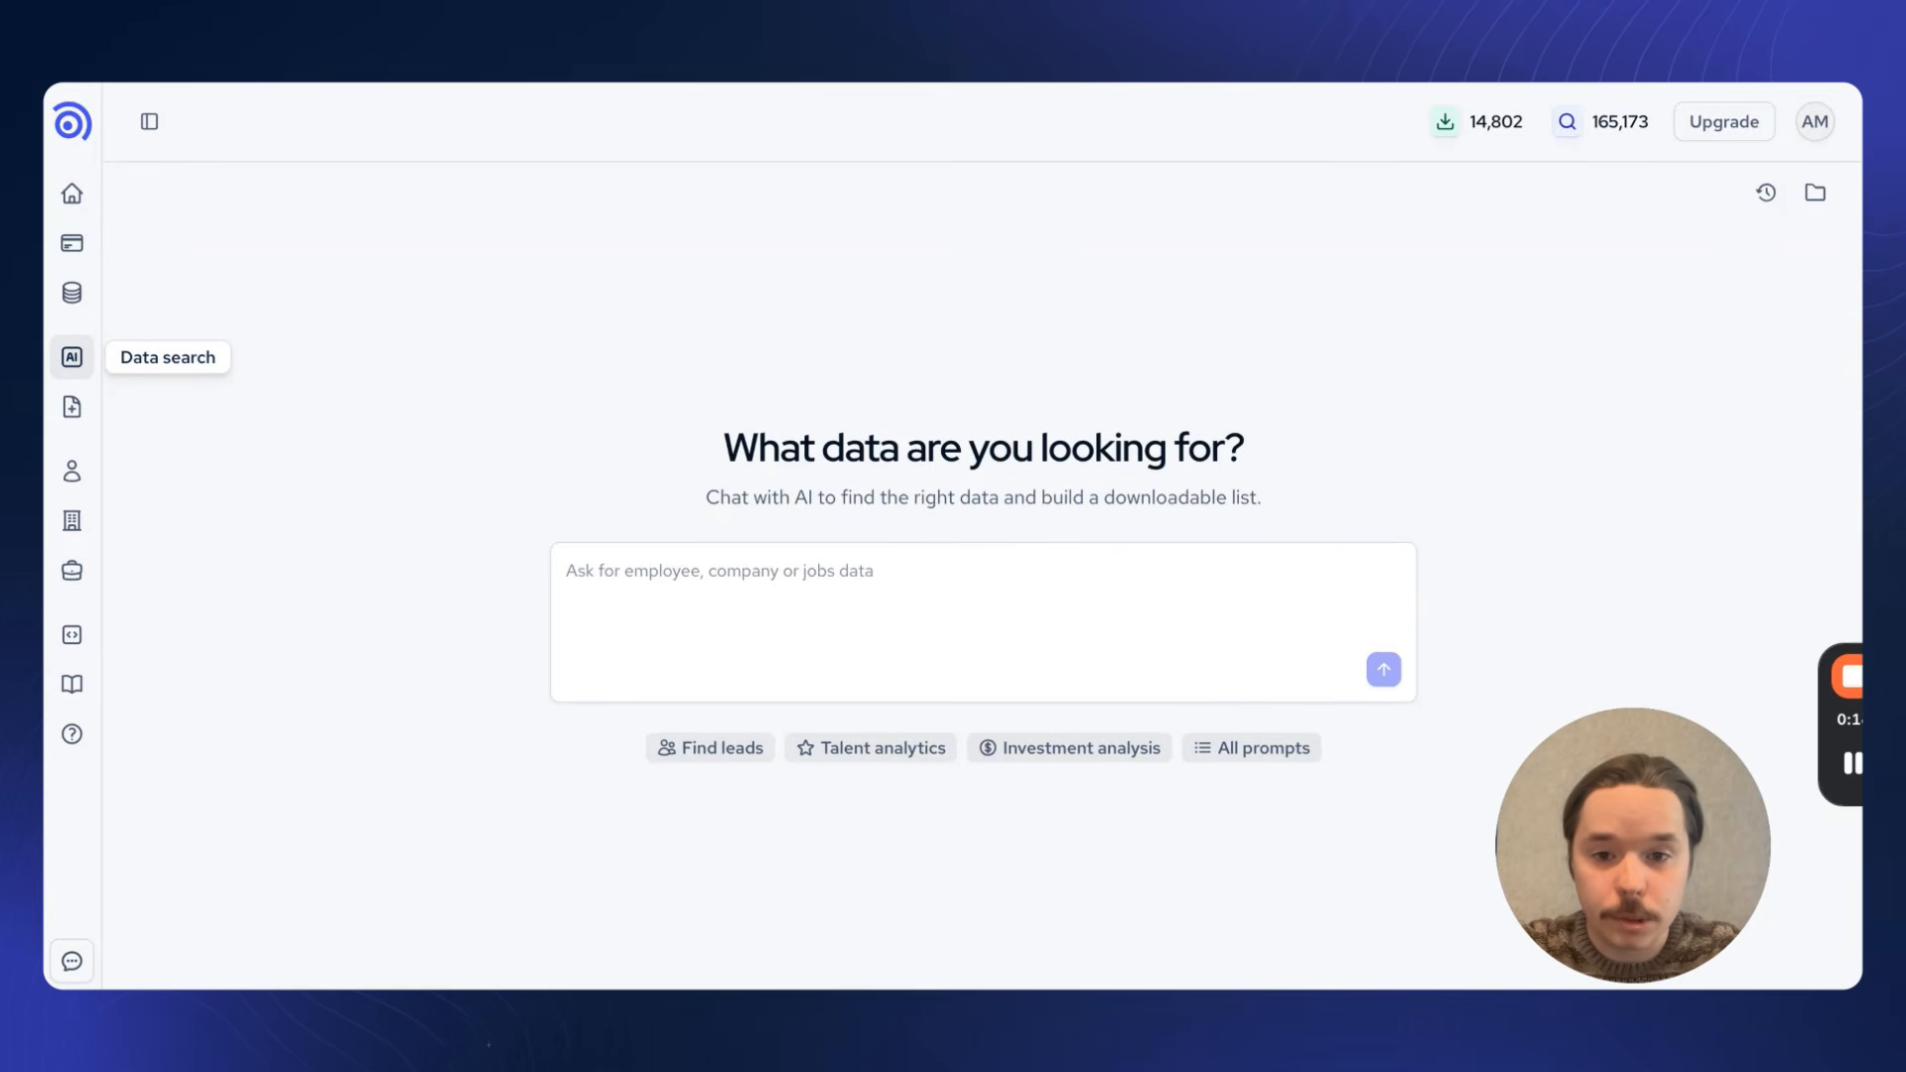
# Step: Ask the AI data search to "Find companies hiring data engineers"
pyautogui.click(1044, 599)
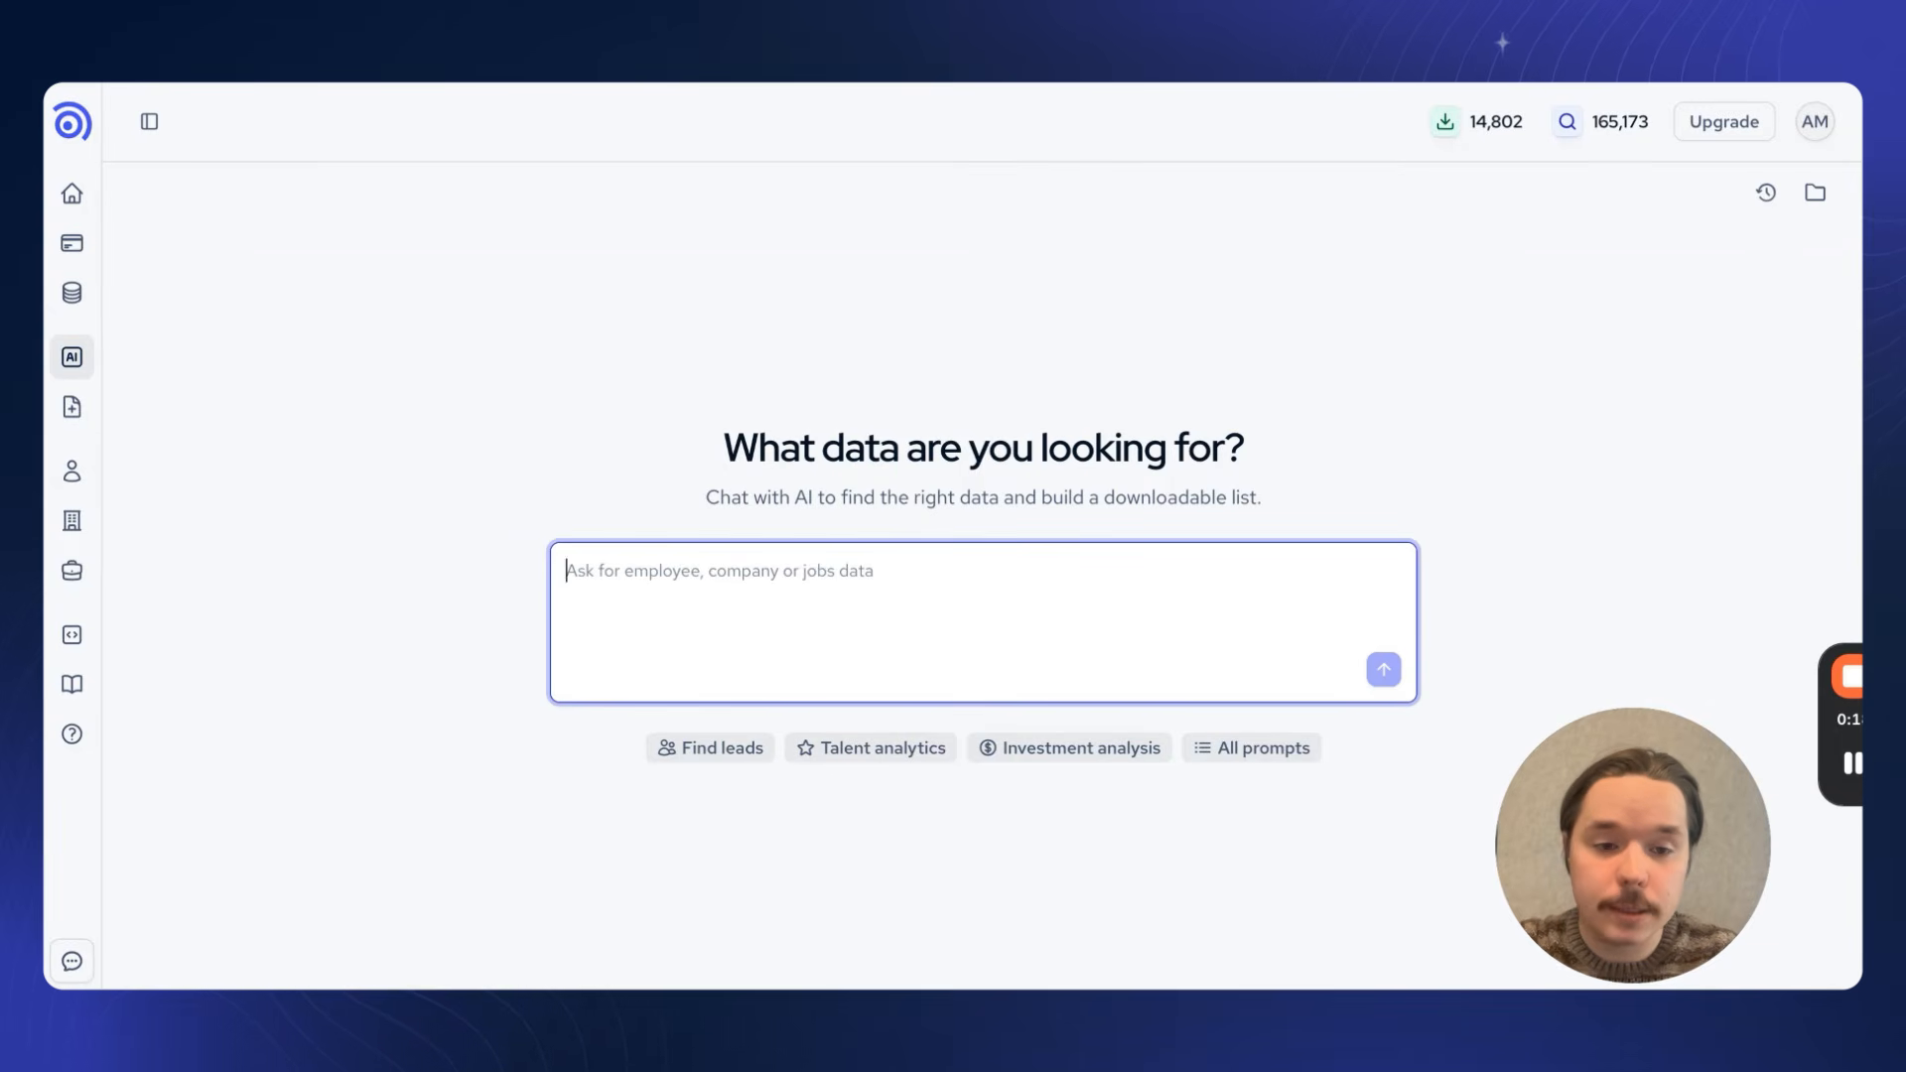
pyautogui.write('Find ')
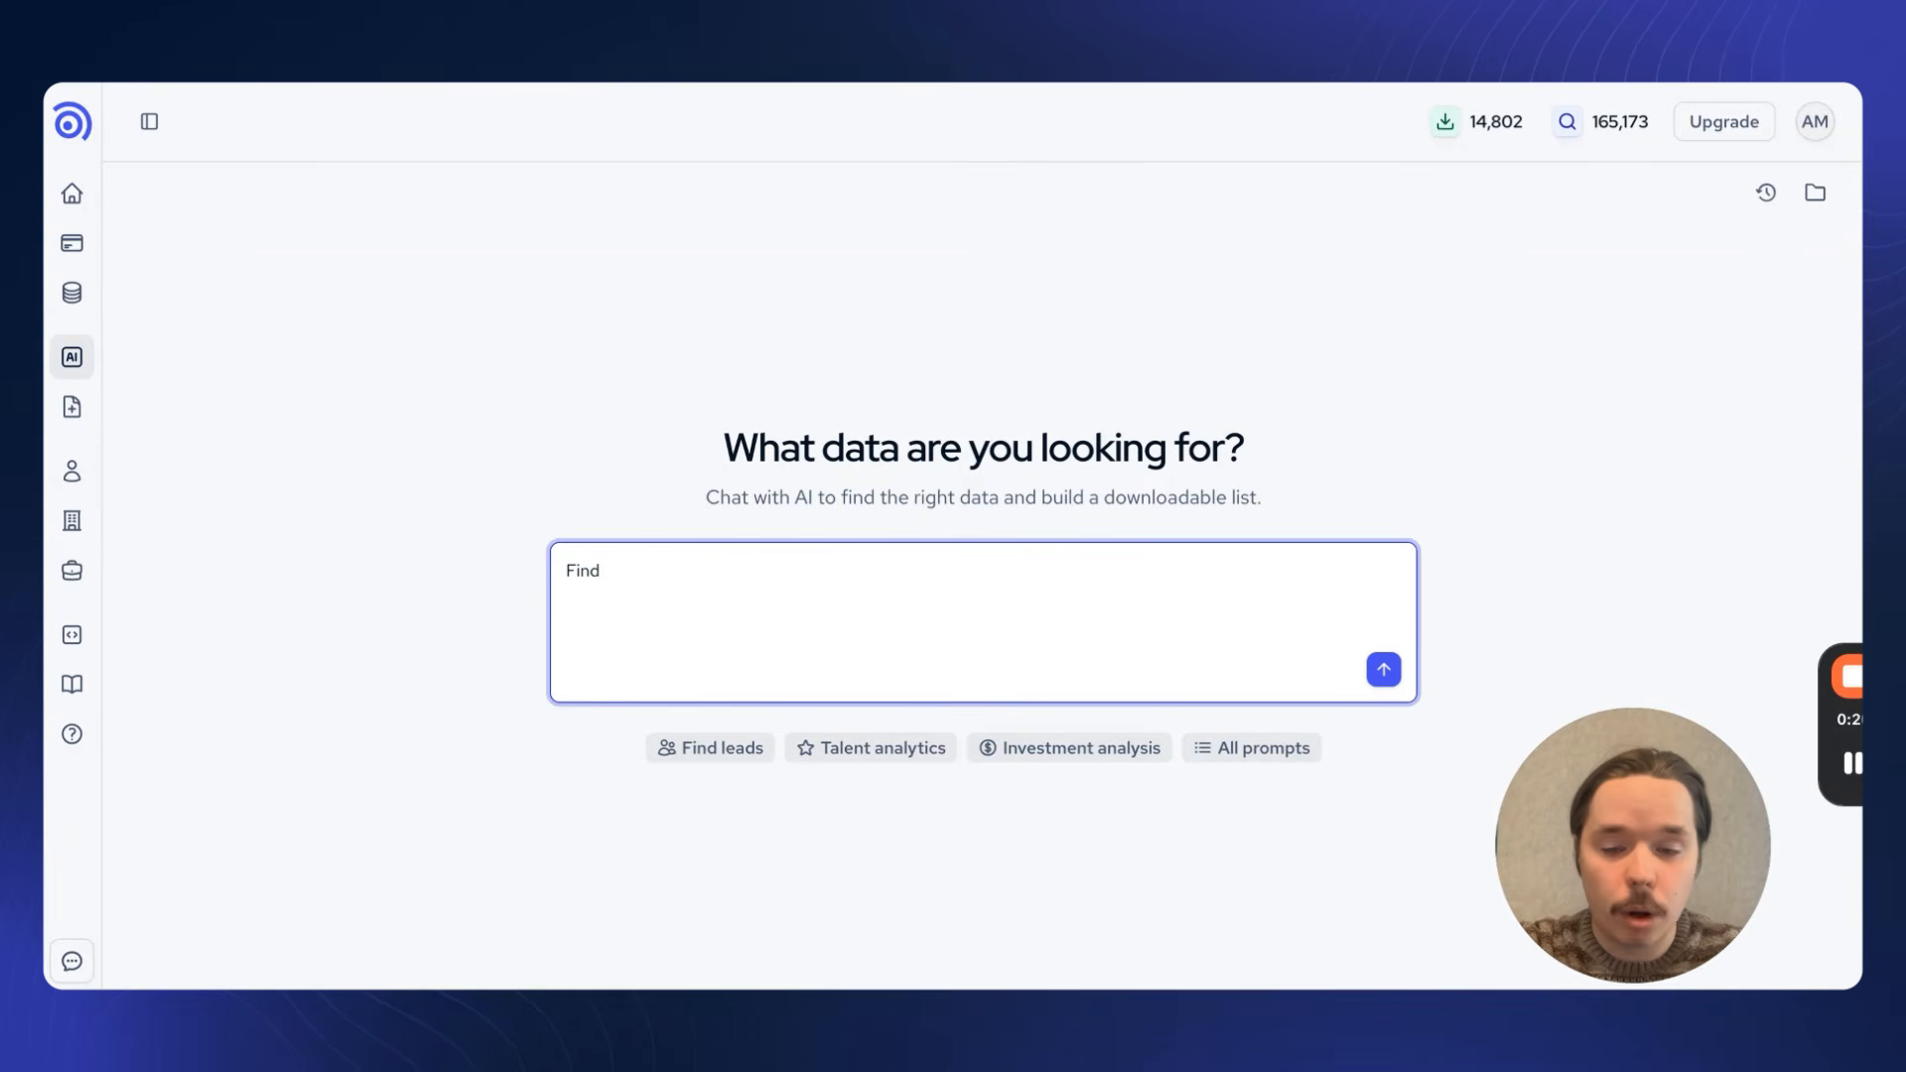
pyautogui.write('companies ')
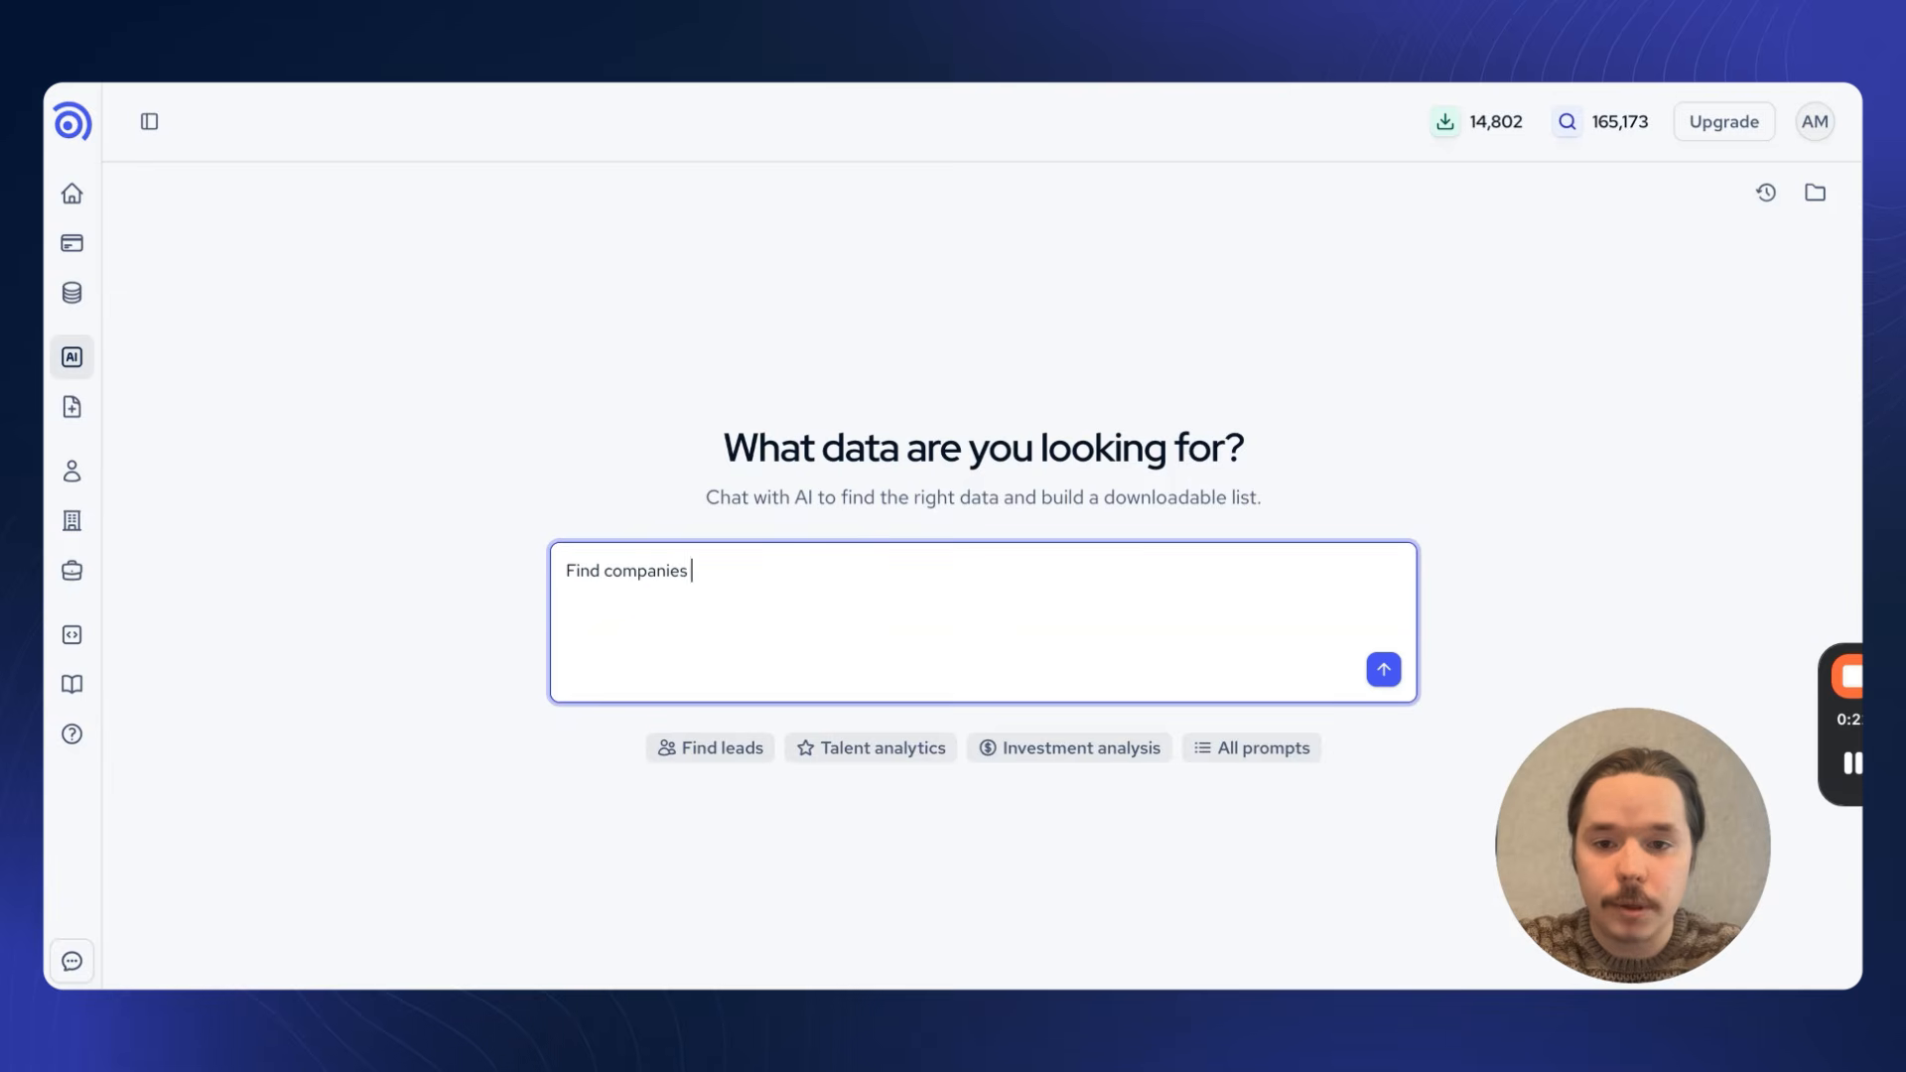
pyautogui.write('hiring data engineers')
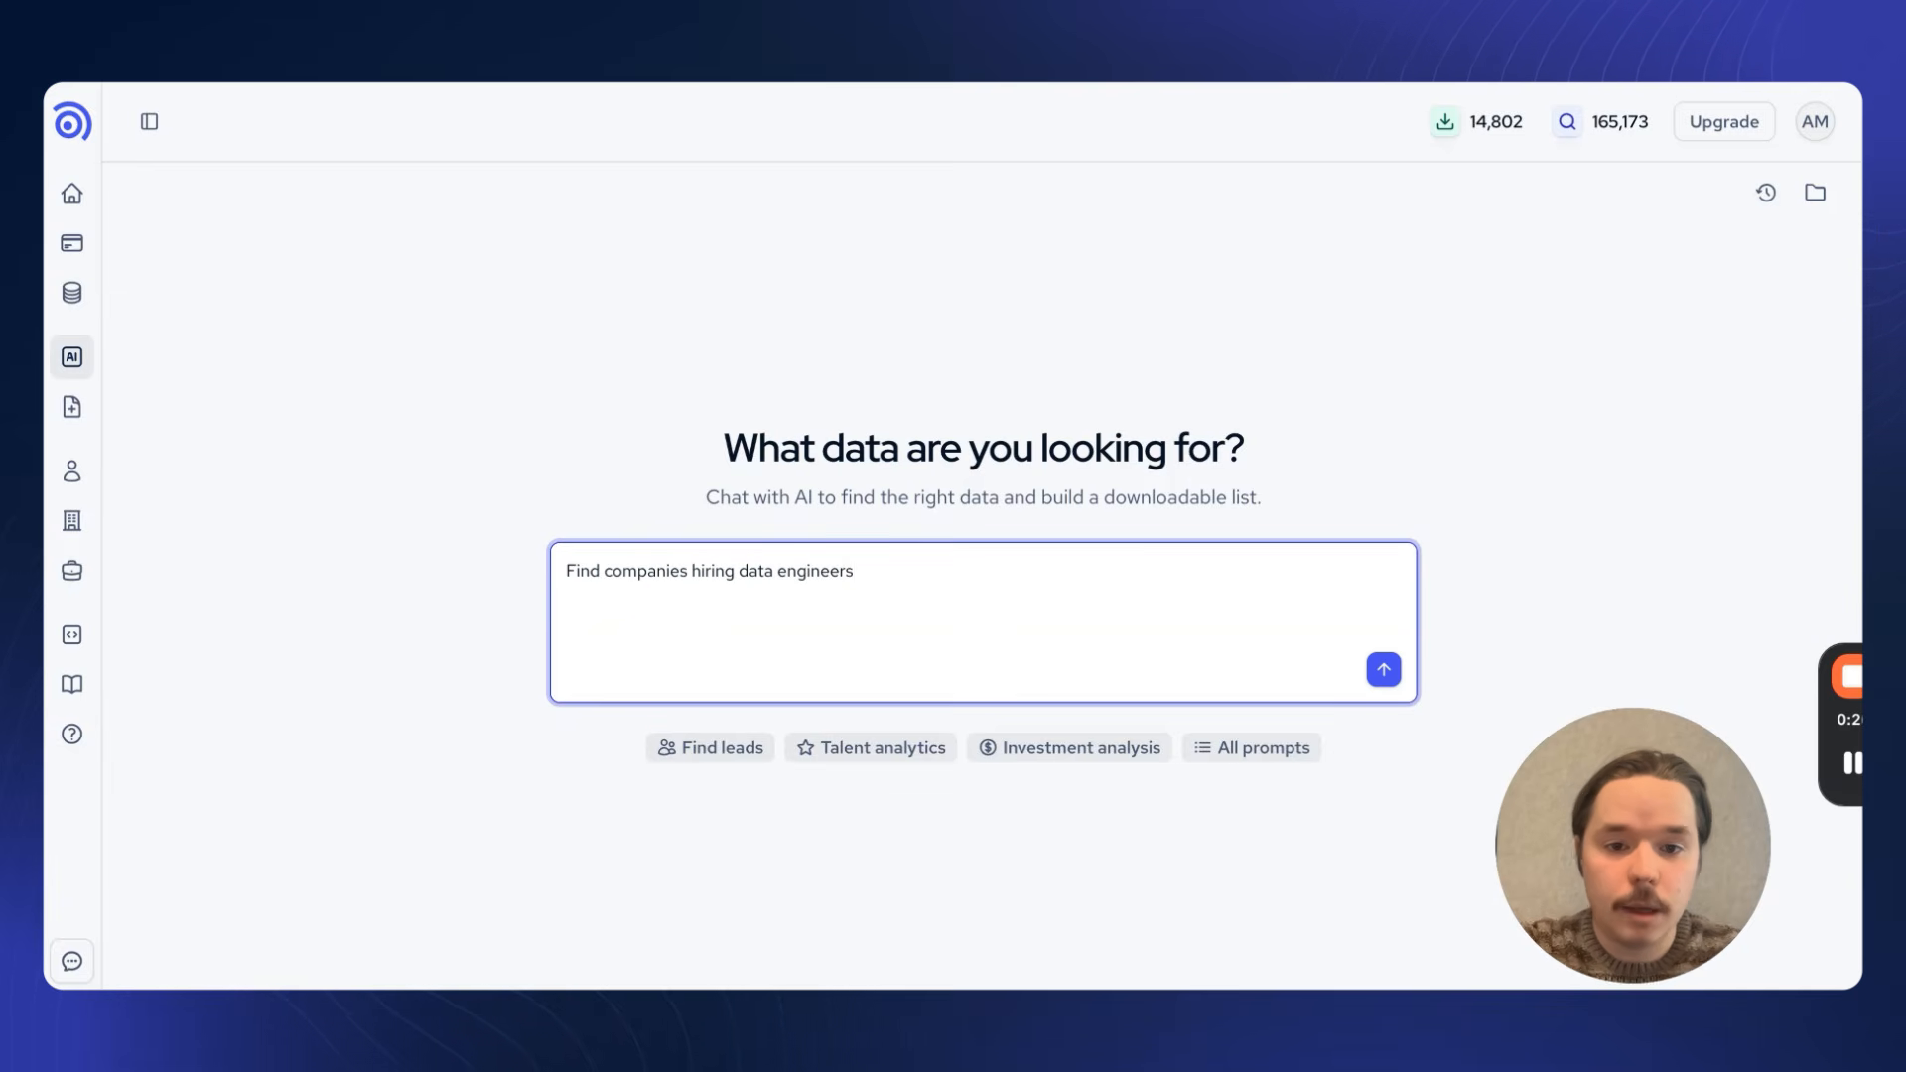
pyautogui.press('Return')
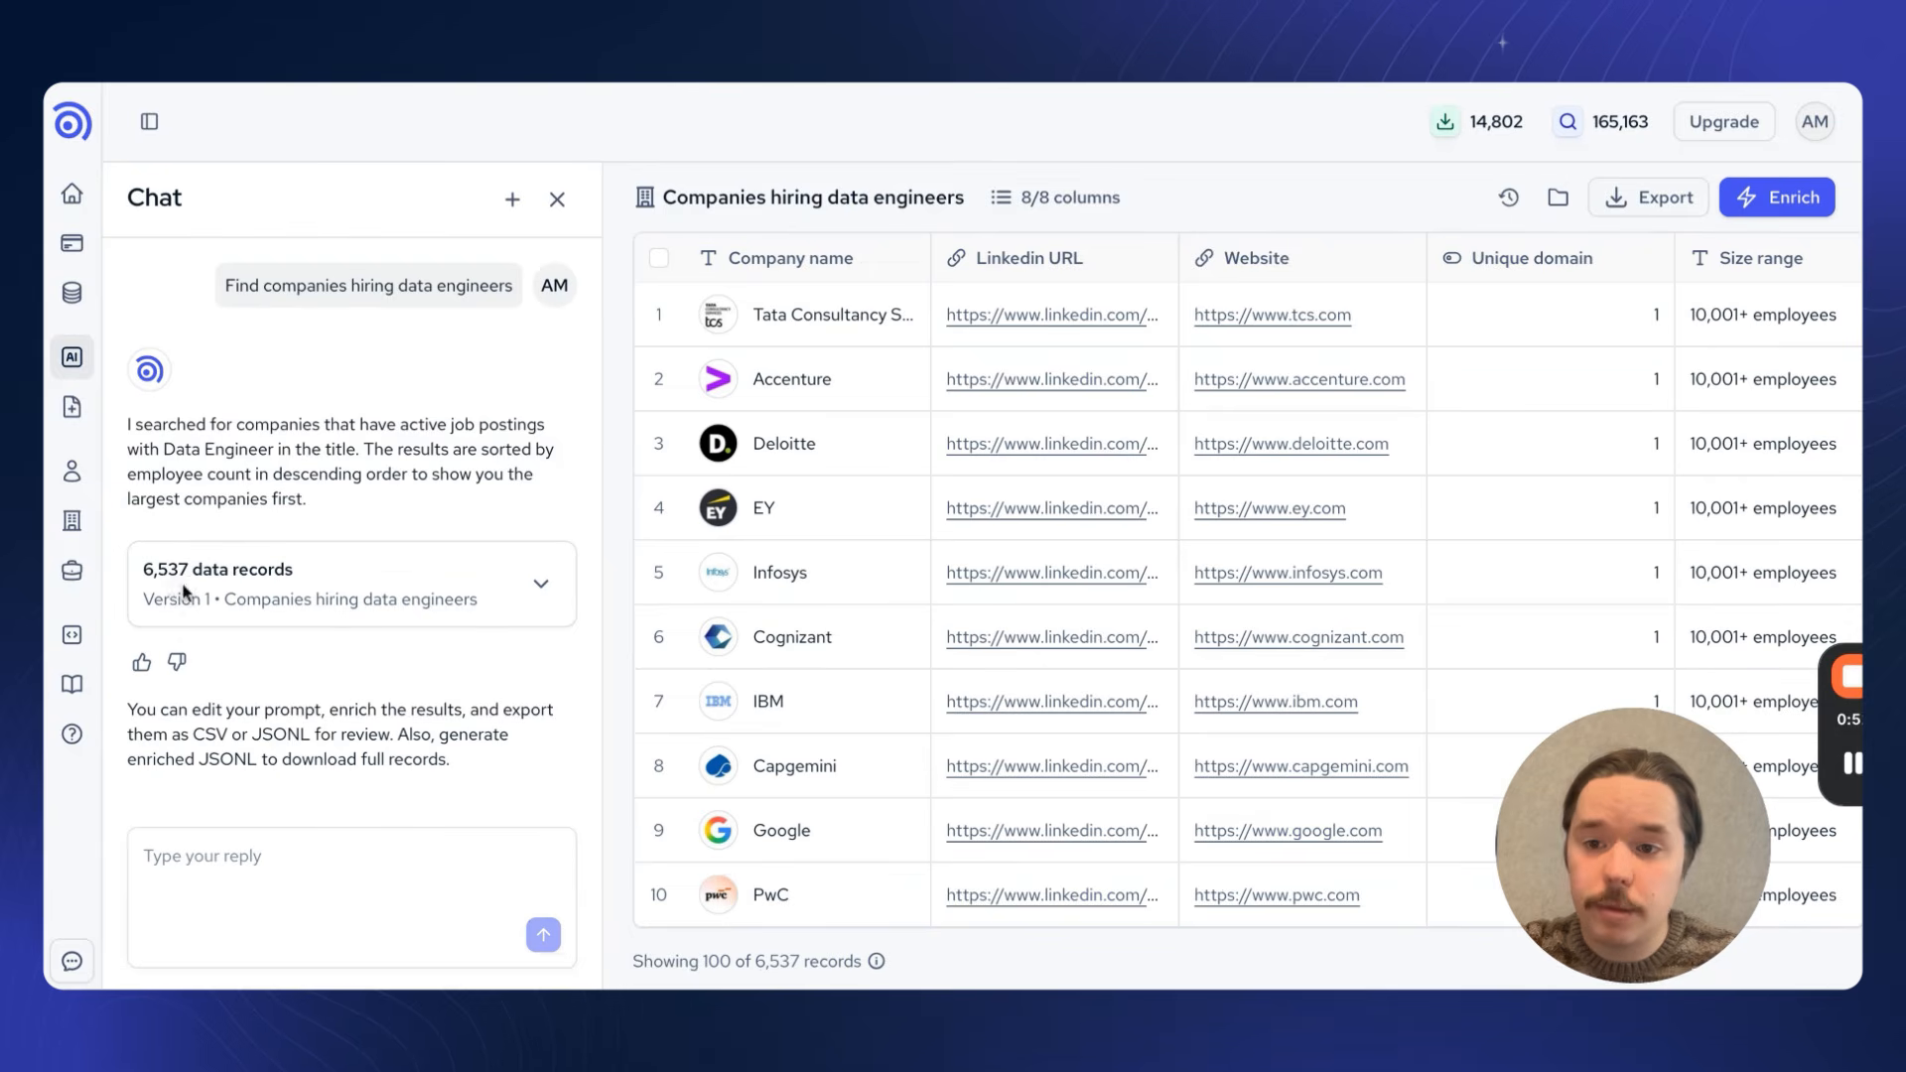
# Step: Expand the Version 1 result's details, examine the generated search query, and collapse it again
pyautogui.click(541, 583)
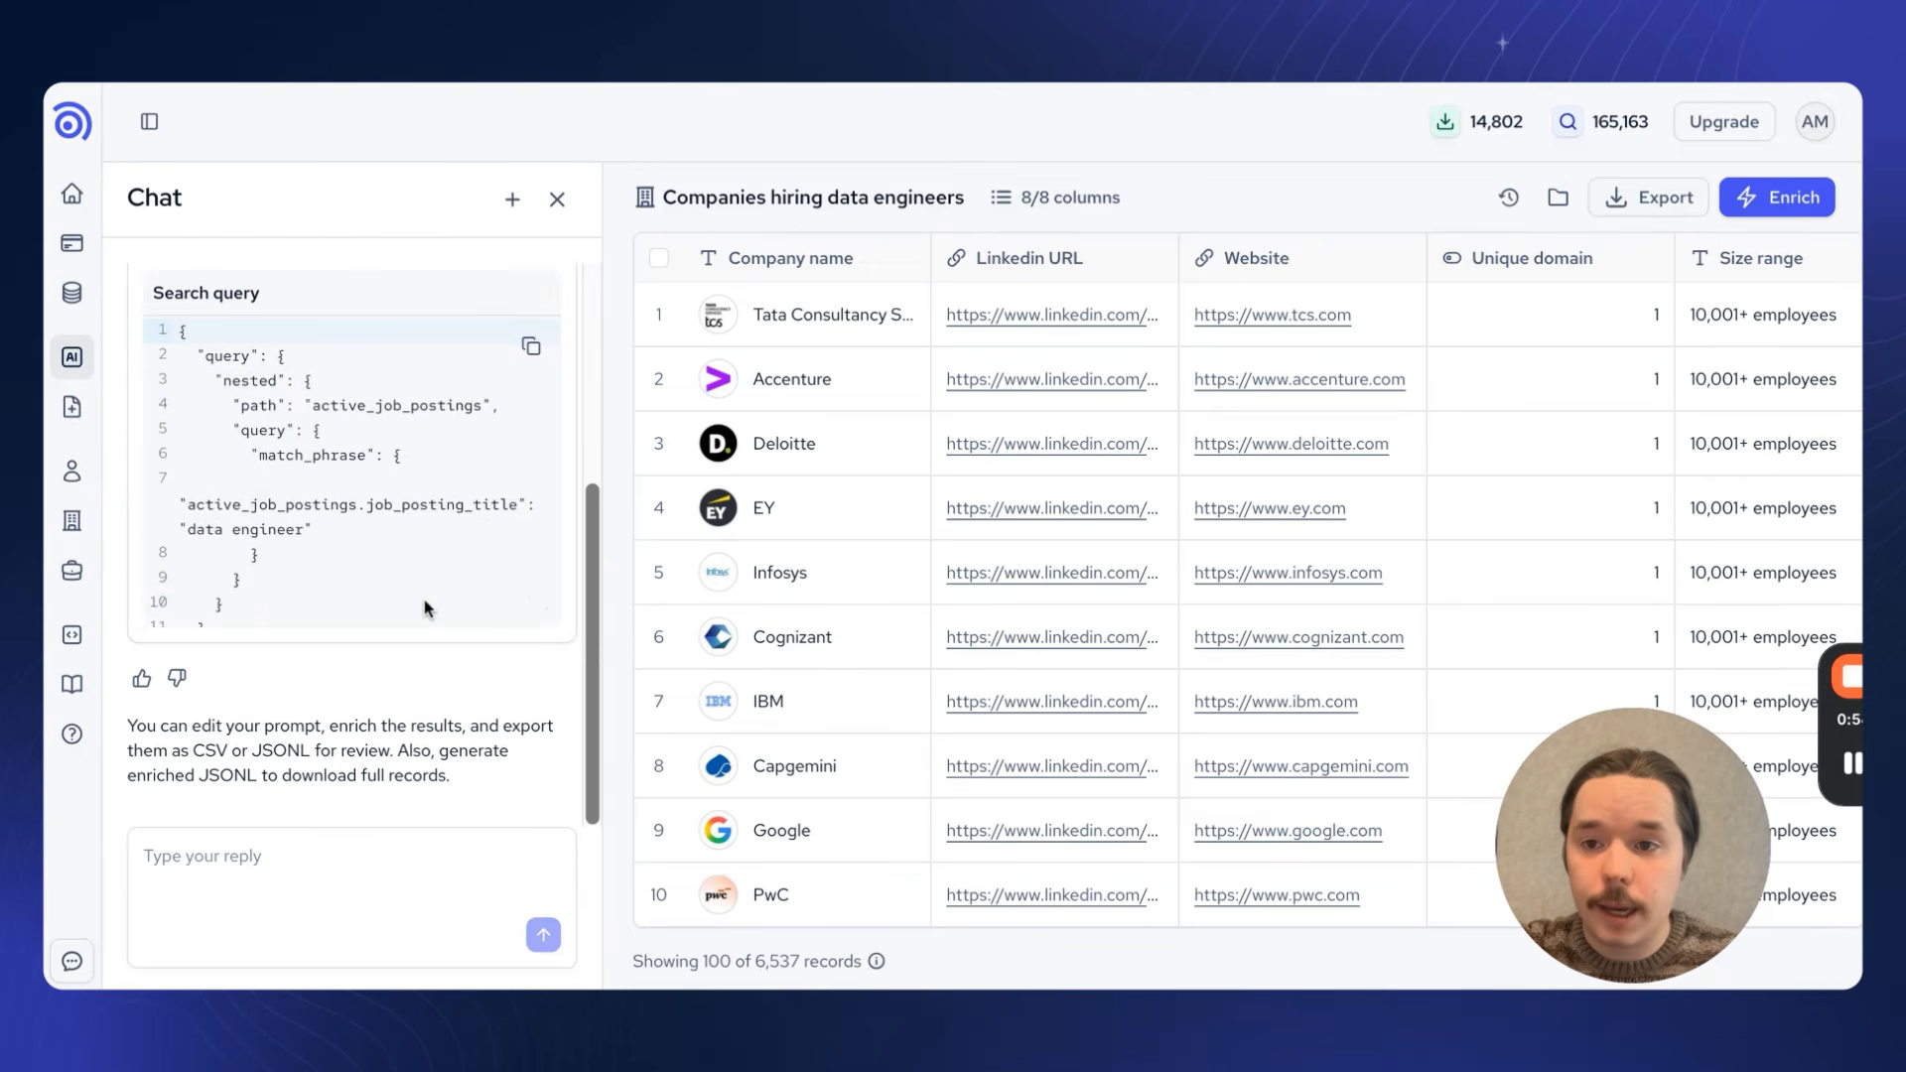
pyautogui.scroll(-3, 466, 602)
pyautogui.scroll(3, 427, 607)
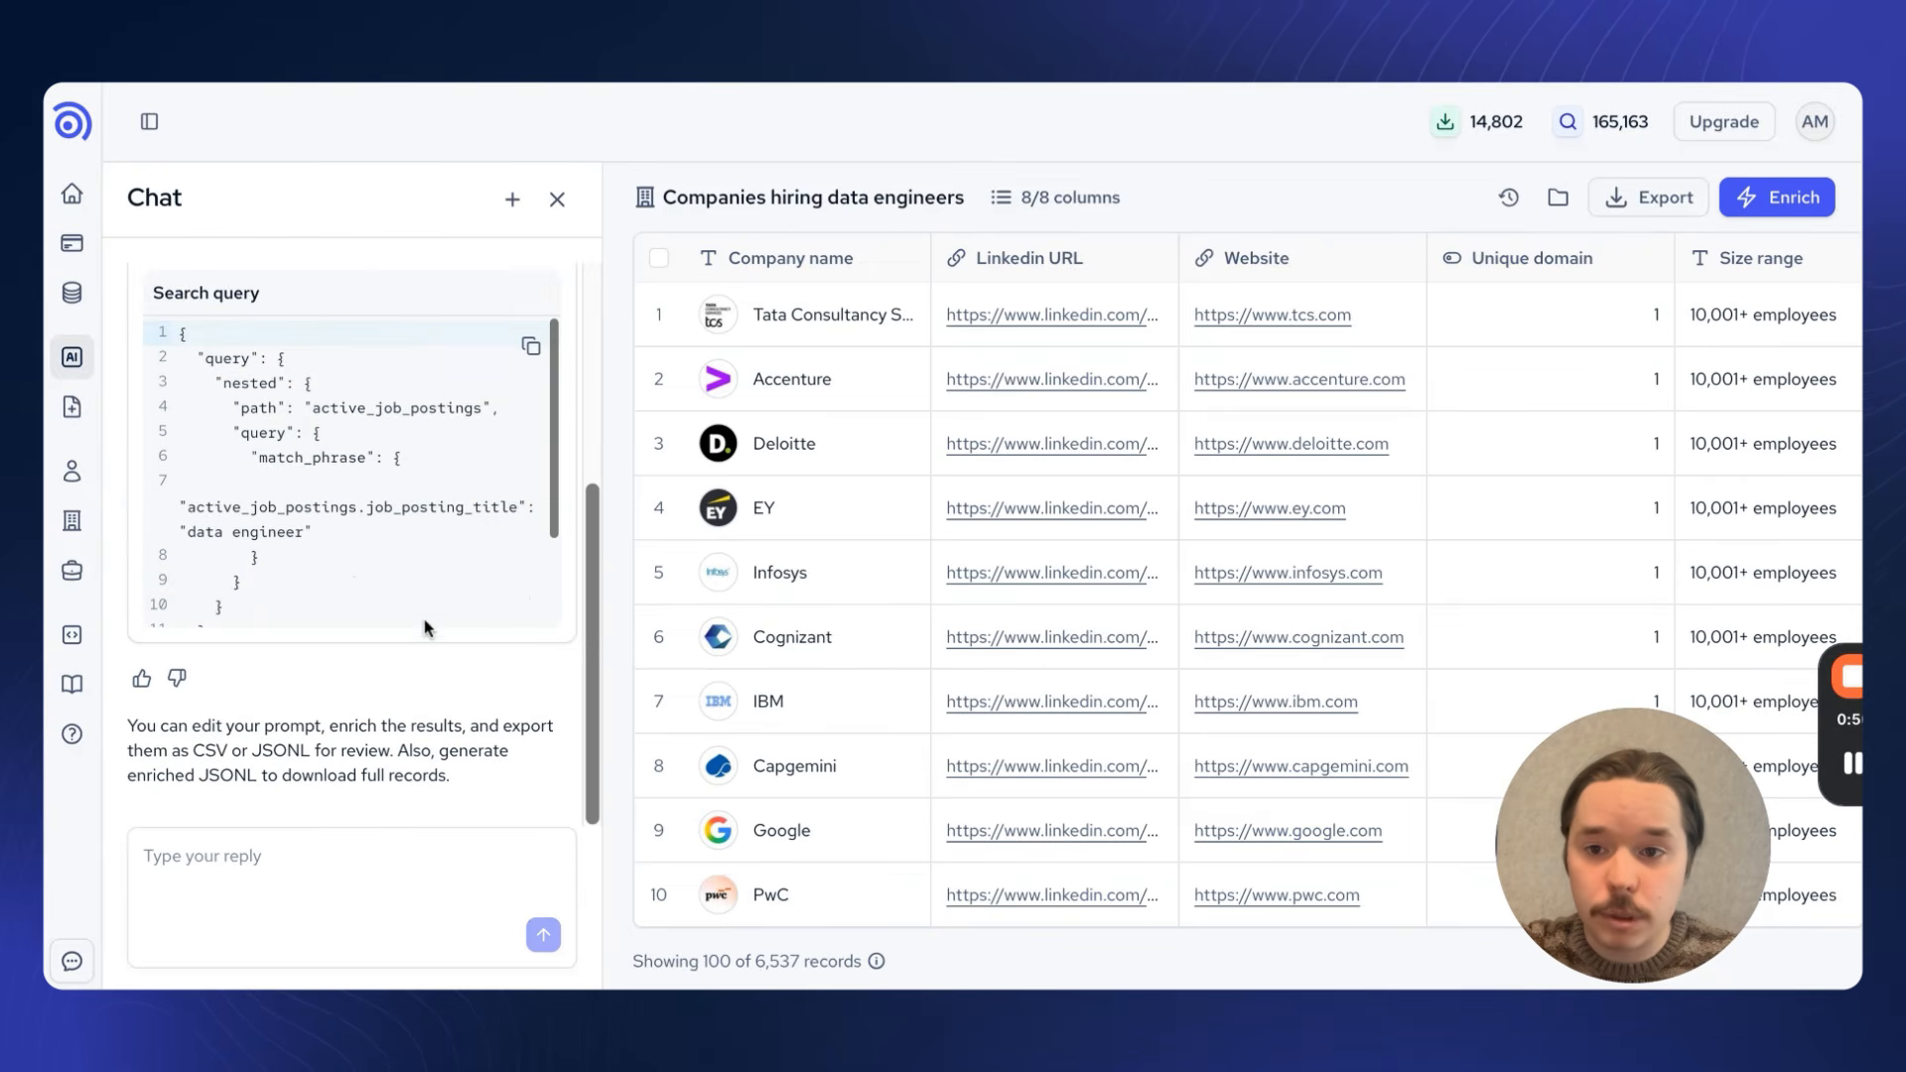
pyautogui.scroll(1, 427, 635)
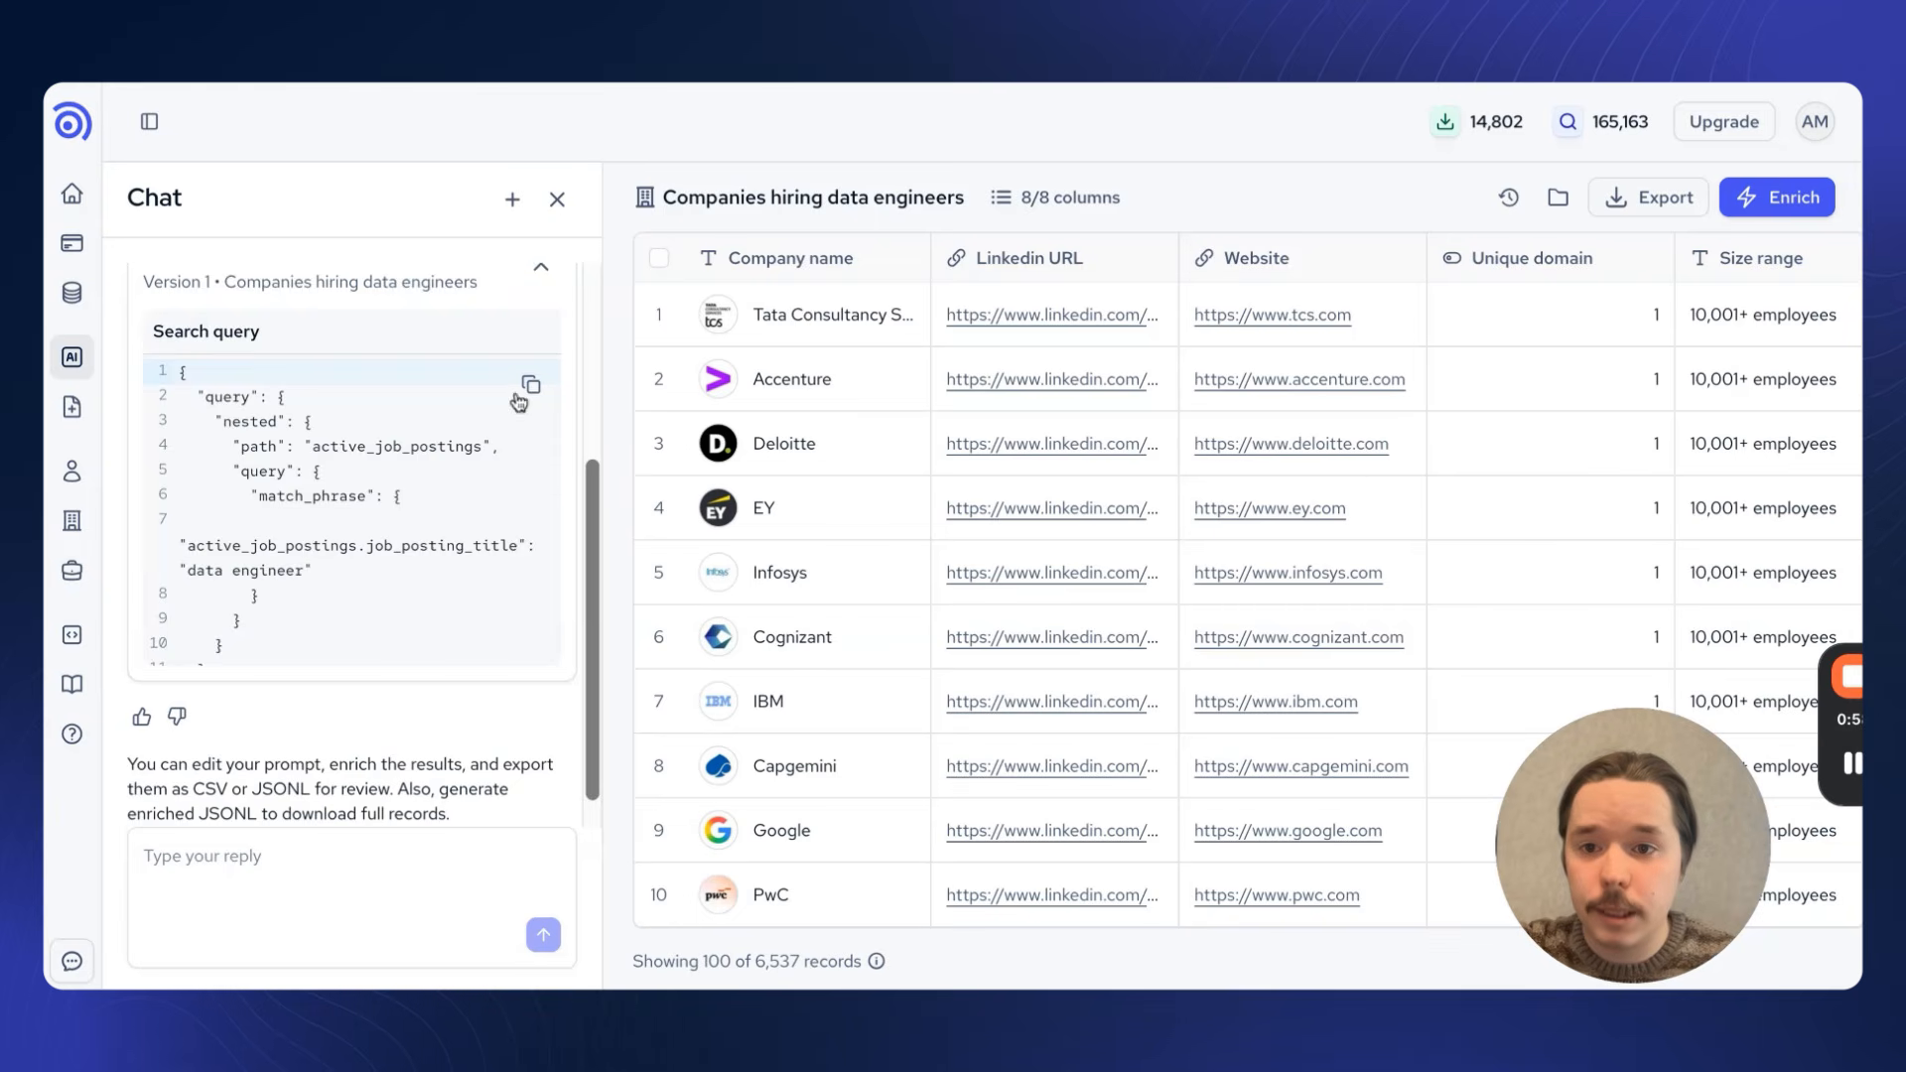
pyautogui.scroll(-1, 528, 377)
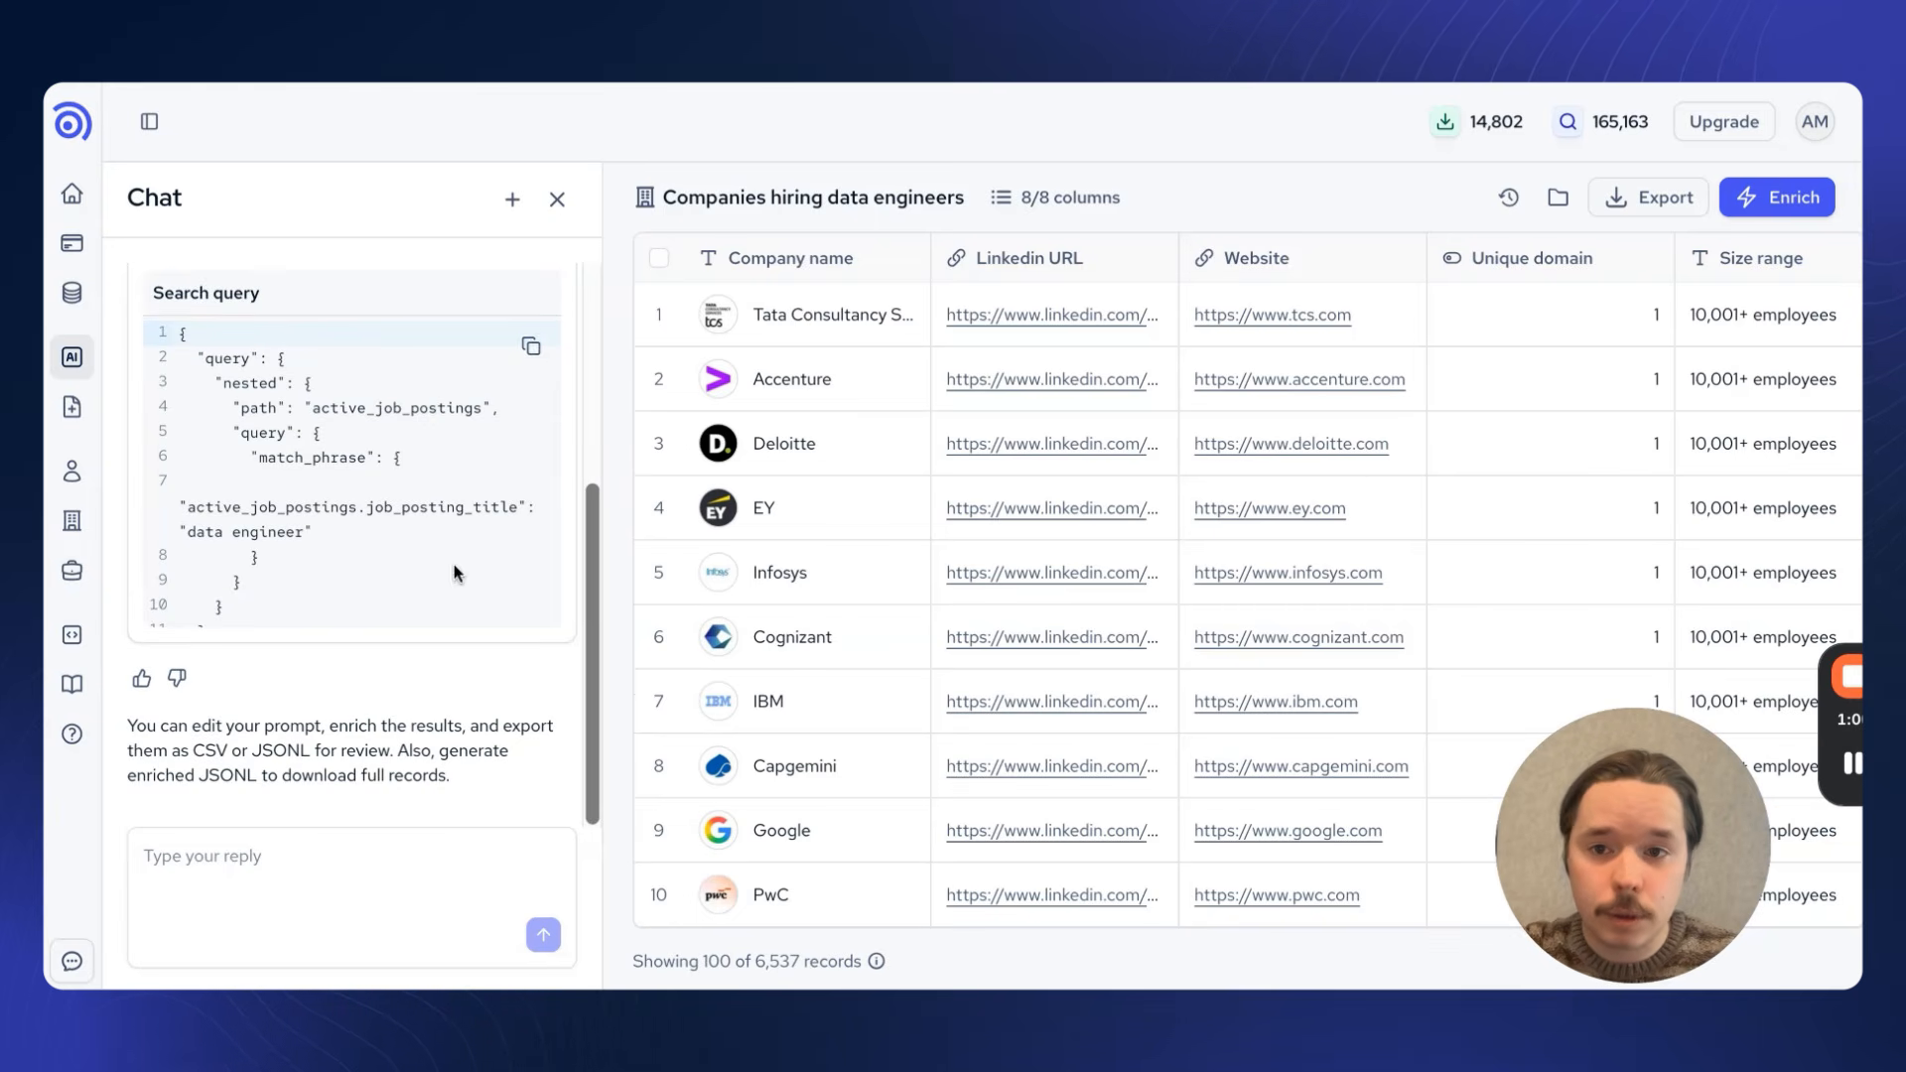
pyautogui.scroll(5, 428, 697)
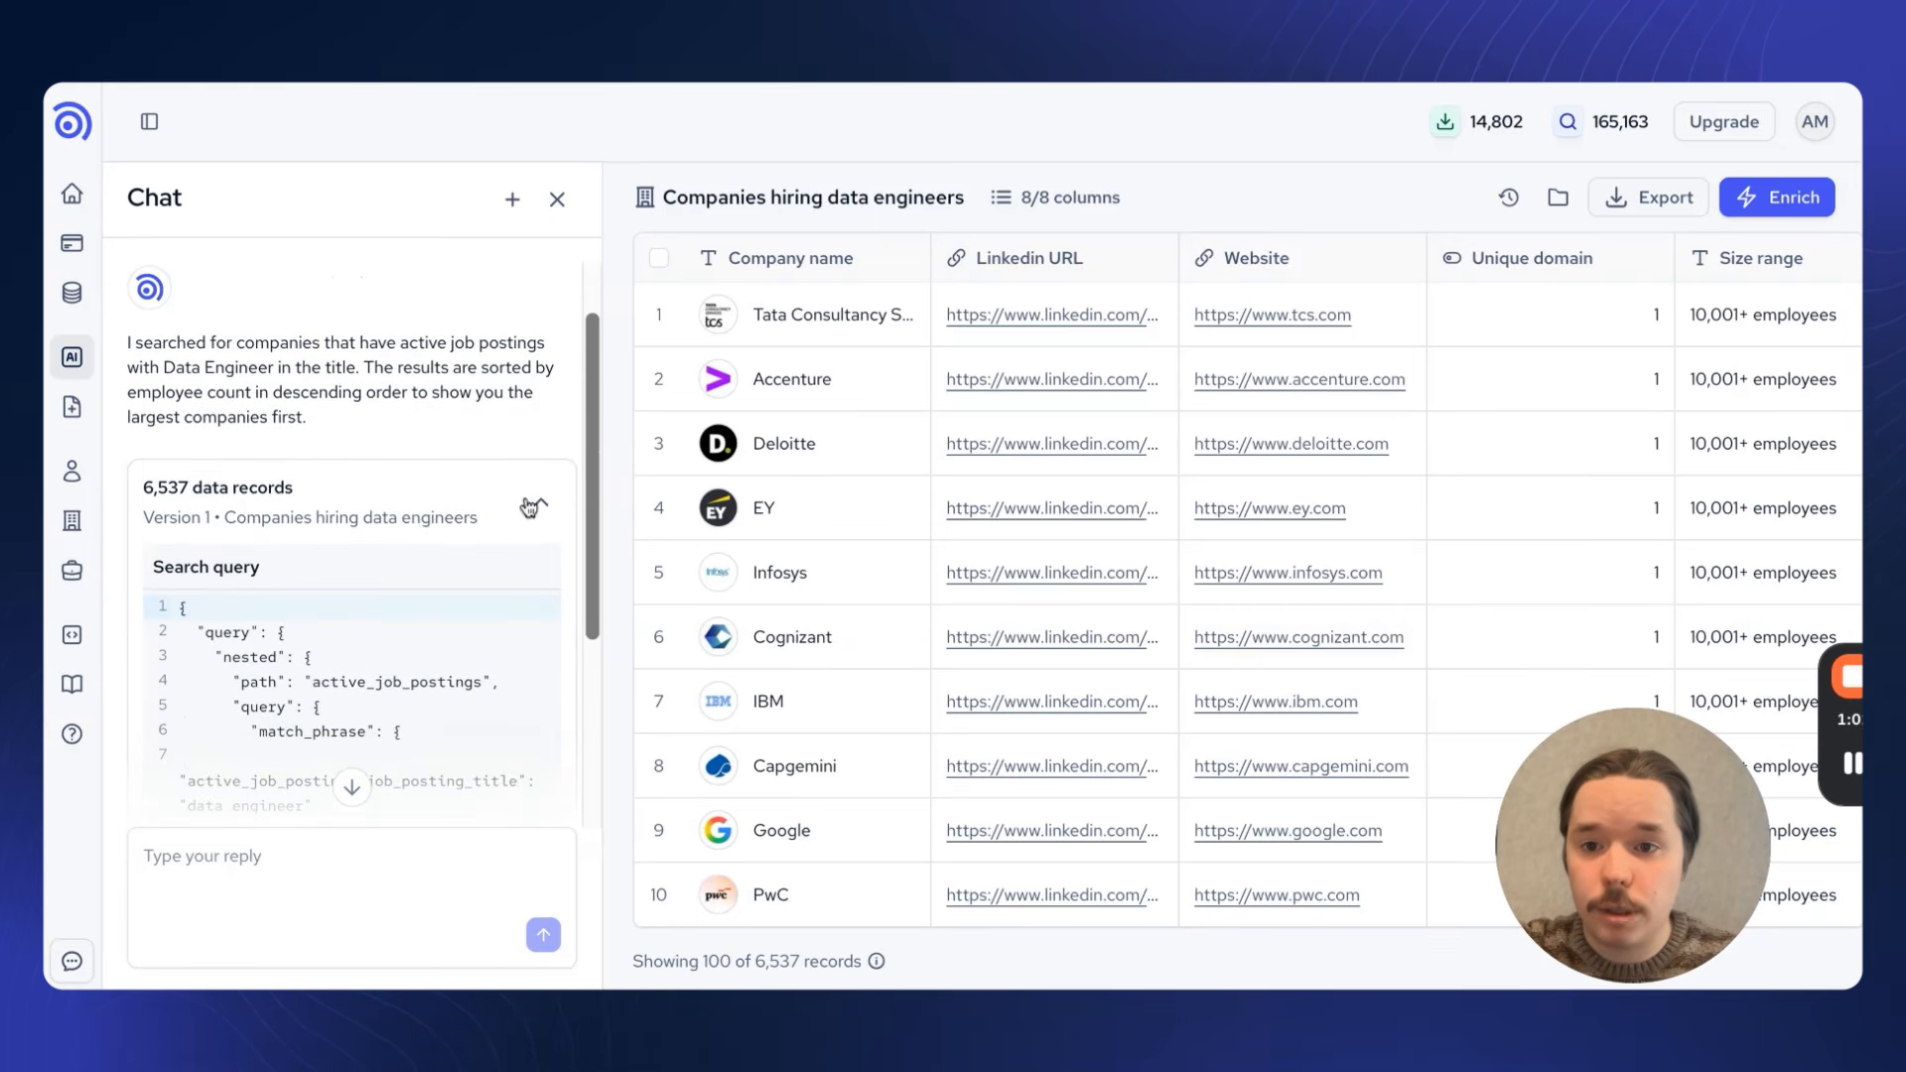
pyautogui.click(540, 501)
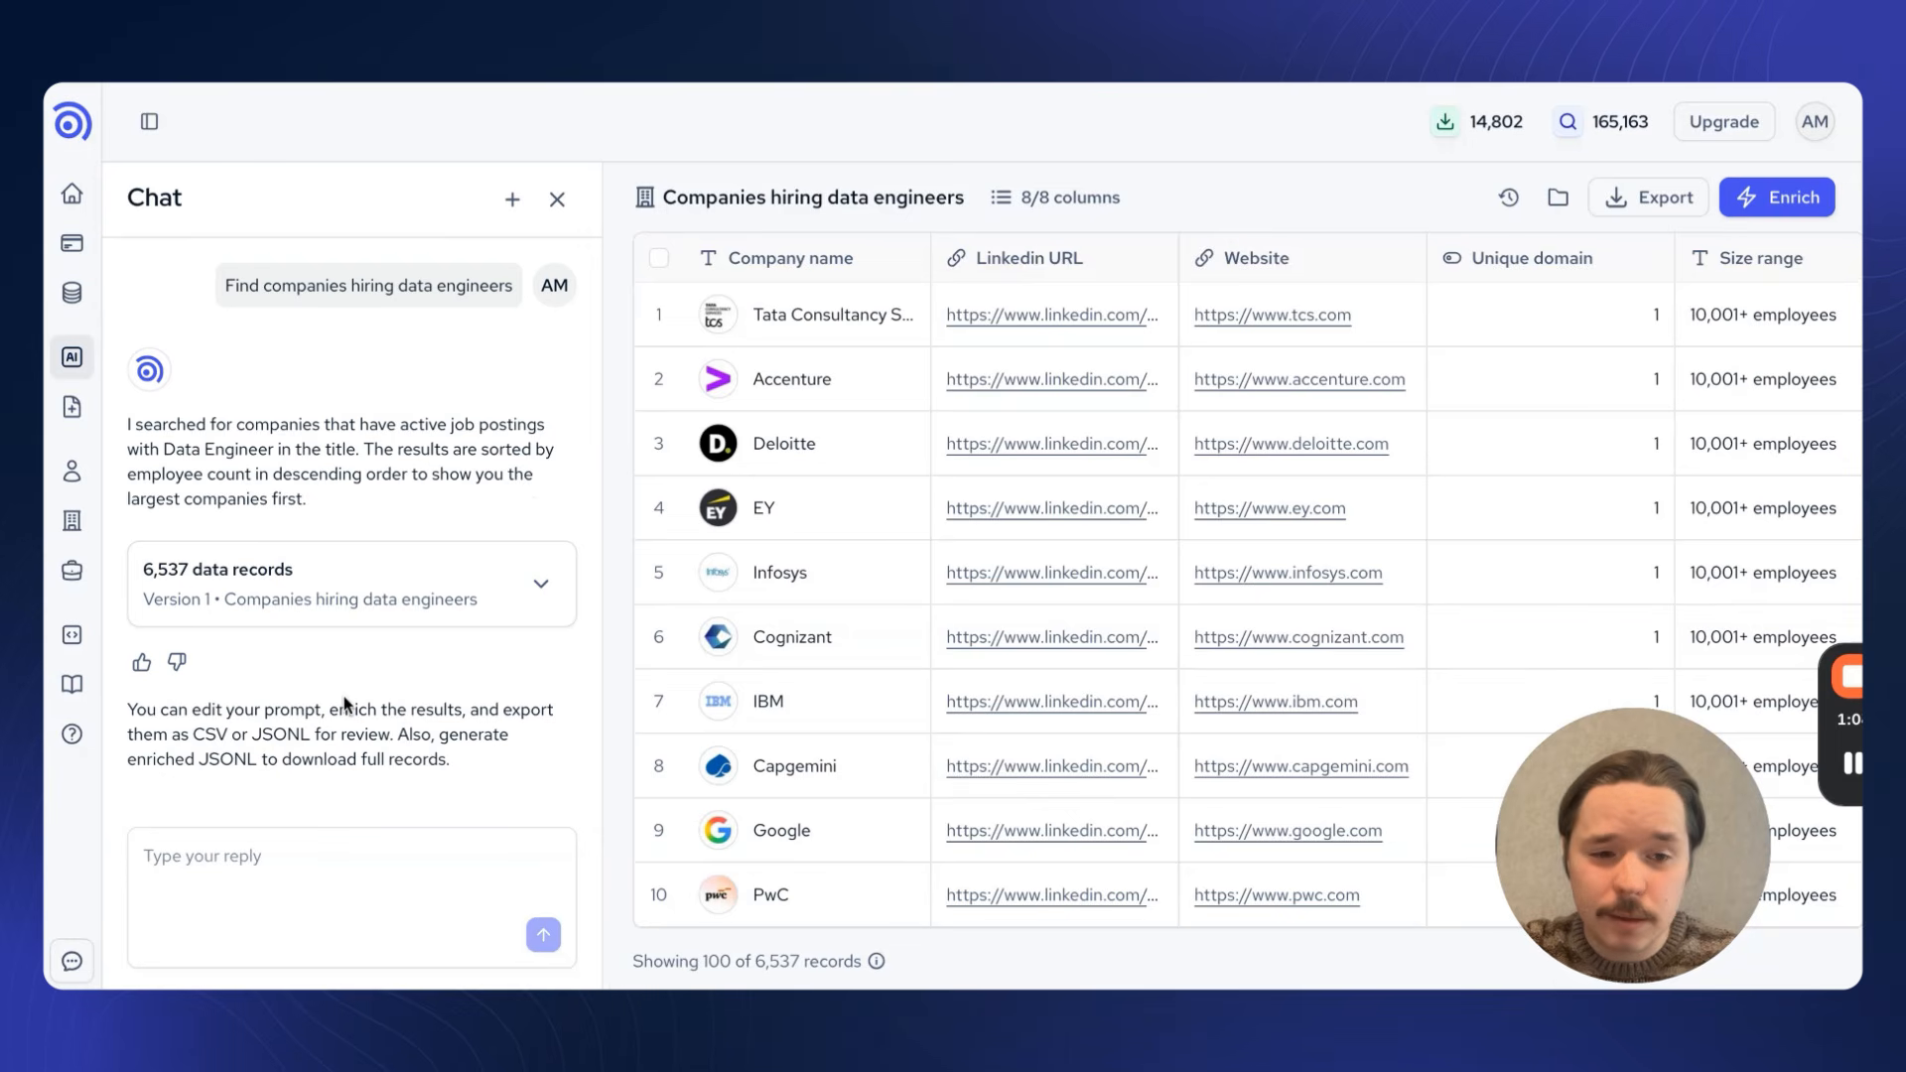
# Step: Refine the company search with the chat reply "Location: Germany"
pyautogui.click(308, 872)
pyautogui.write('Location')
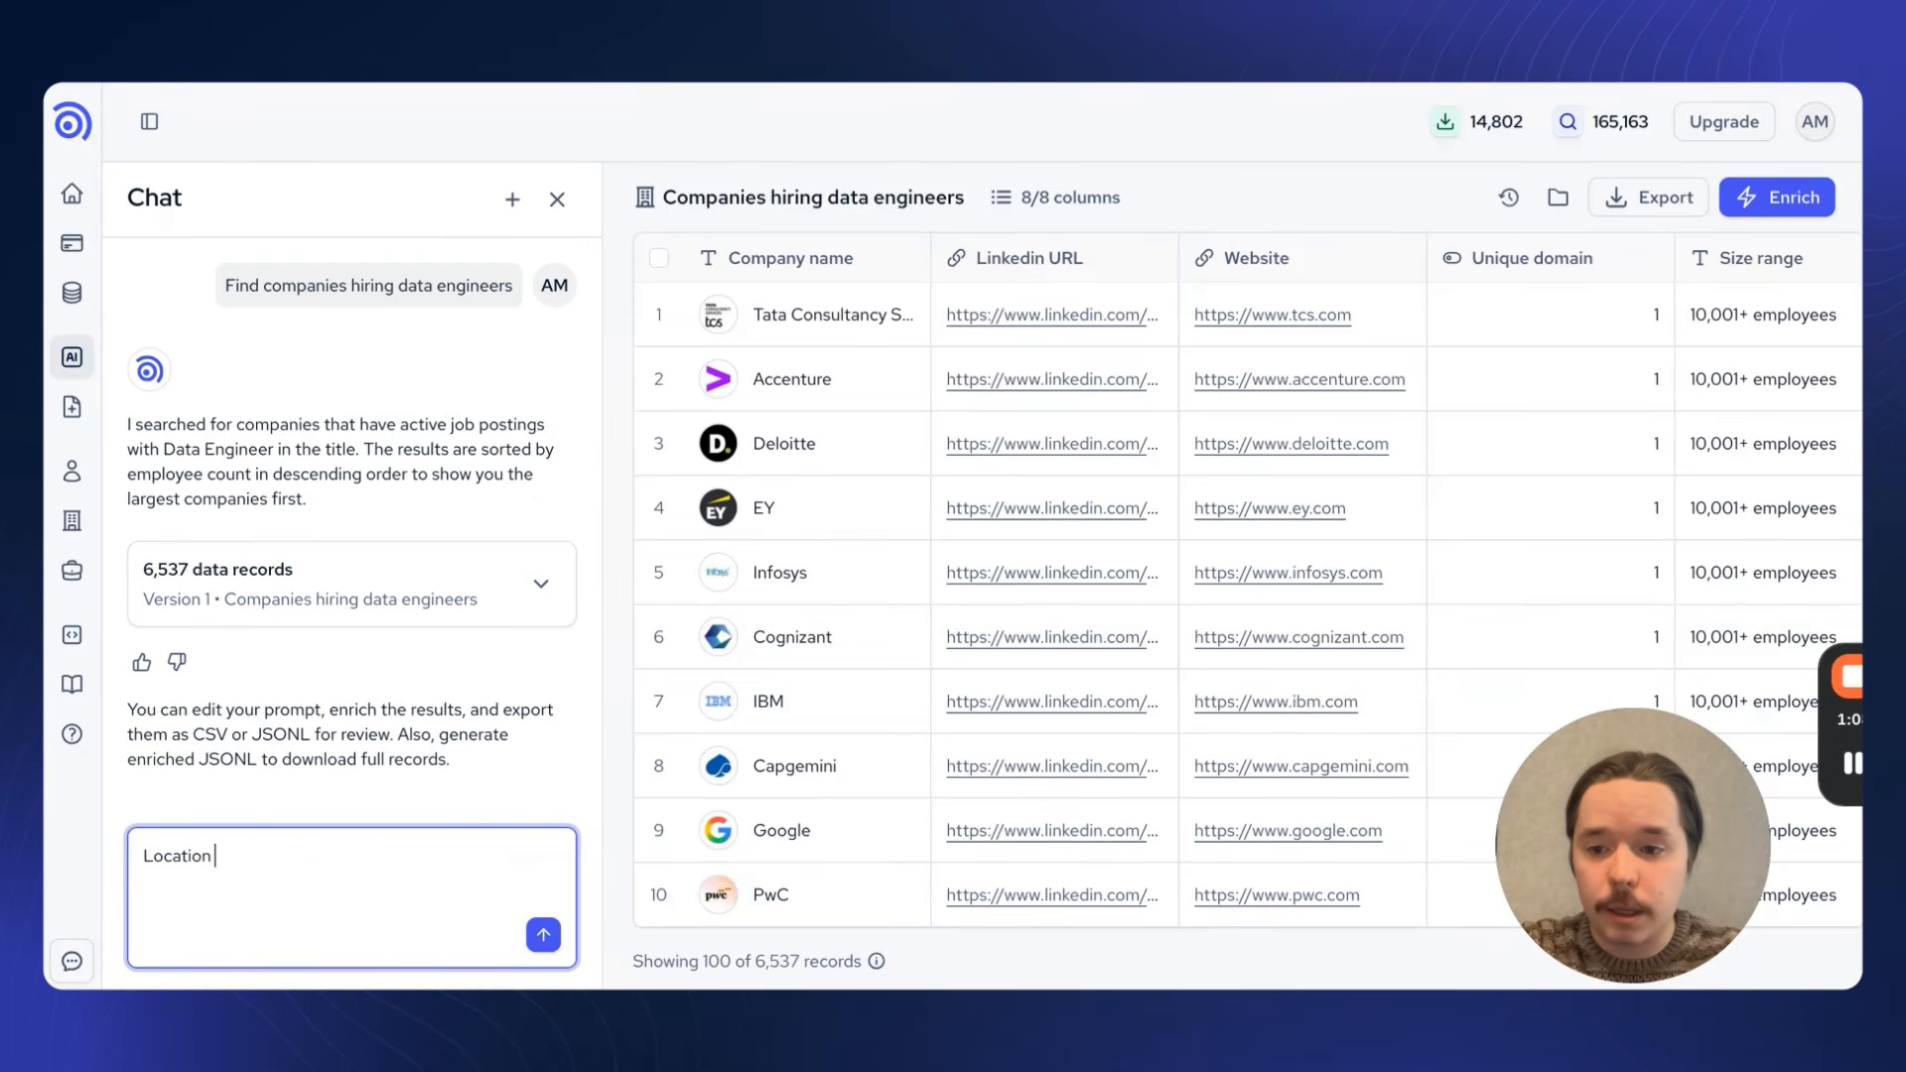
pyautogui.write(': ')
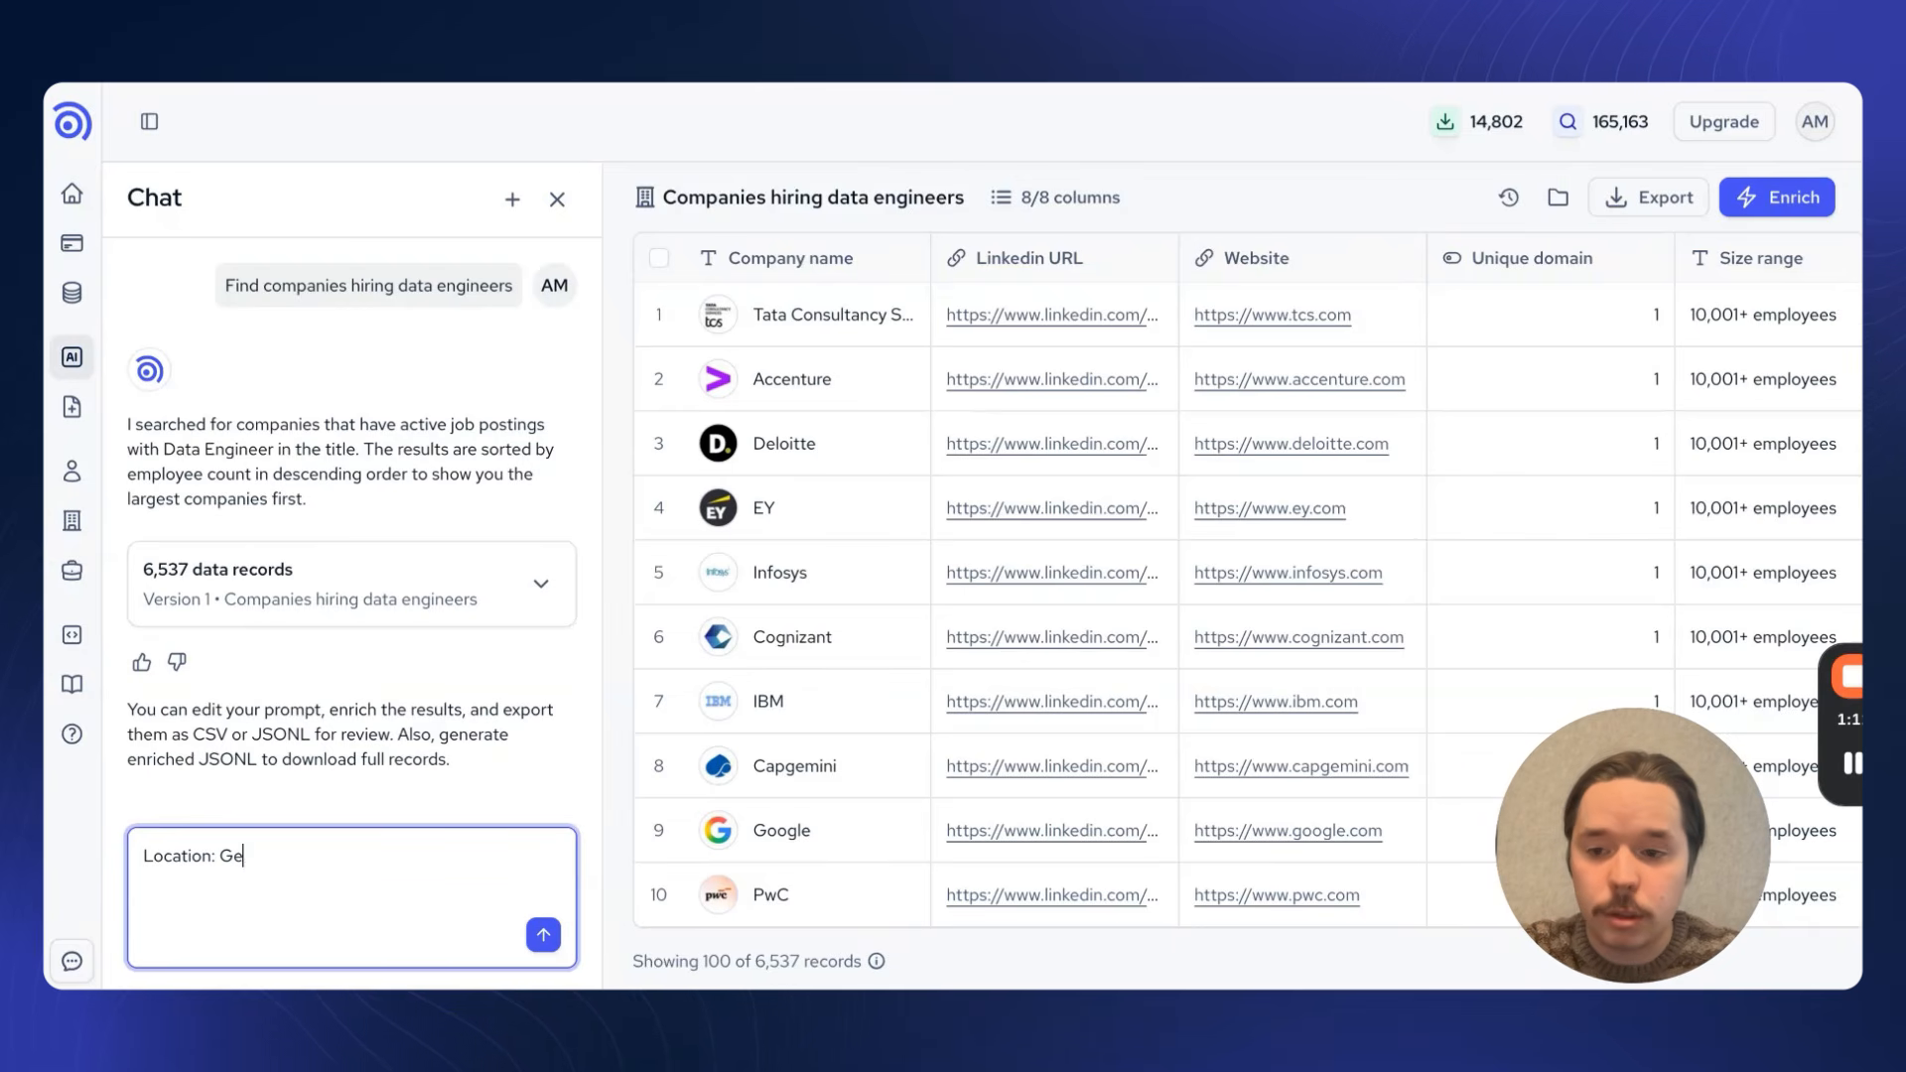
pyautogui.write('Germany')
pyautogui.press('Return')
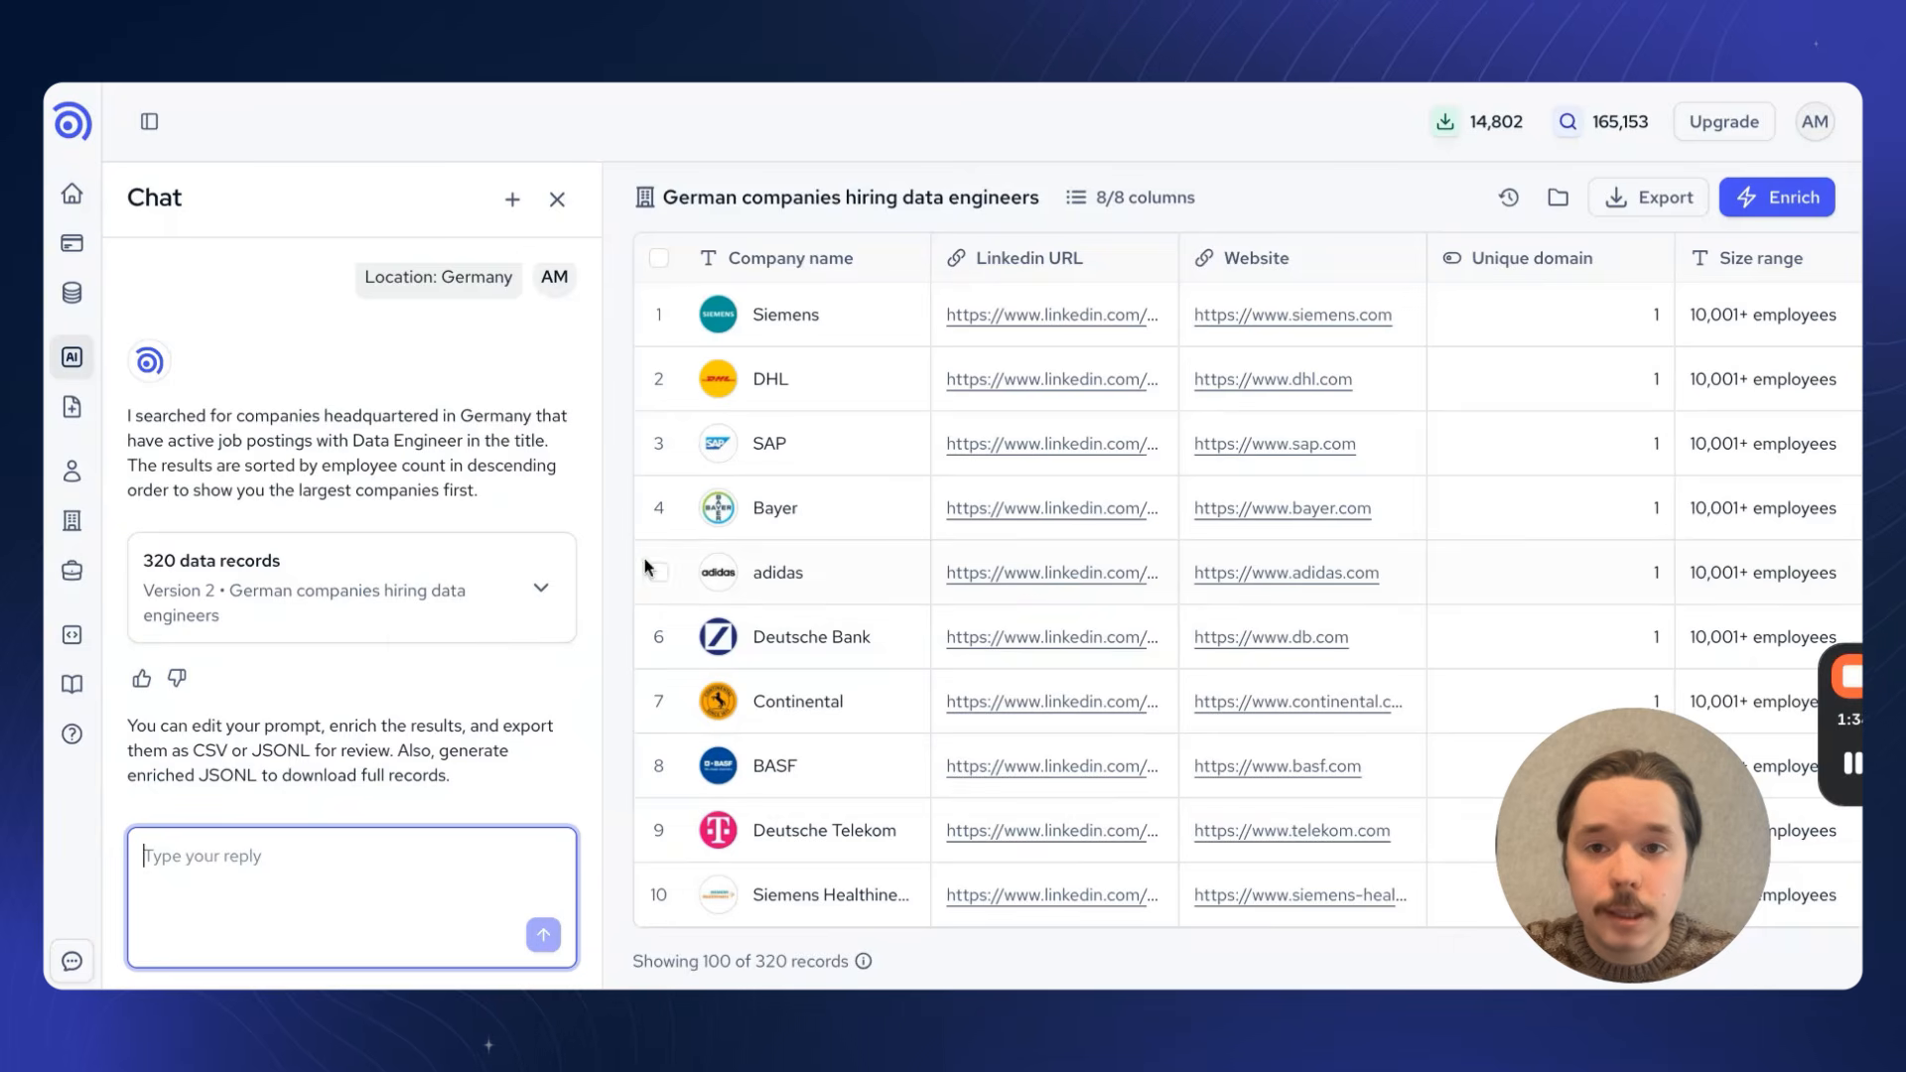
# Step: Hide the chat and look through the columns of the German companies results table
pyautogui.click(557, 199)
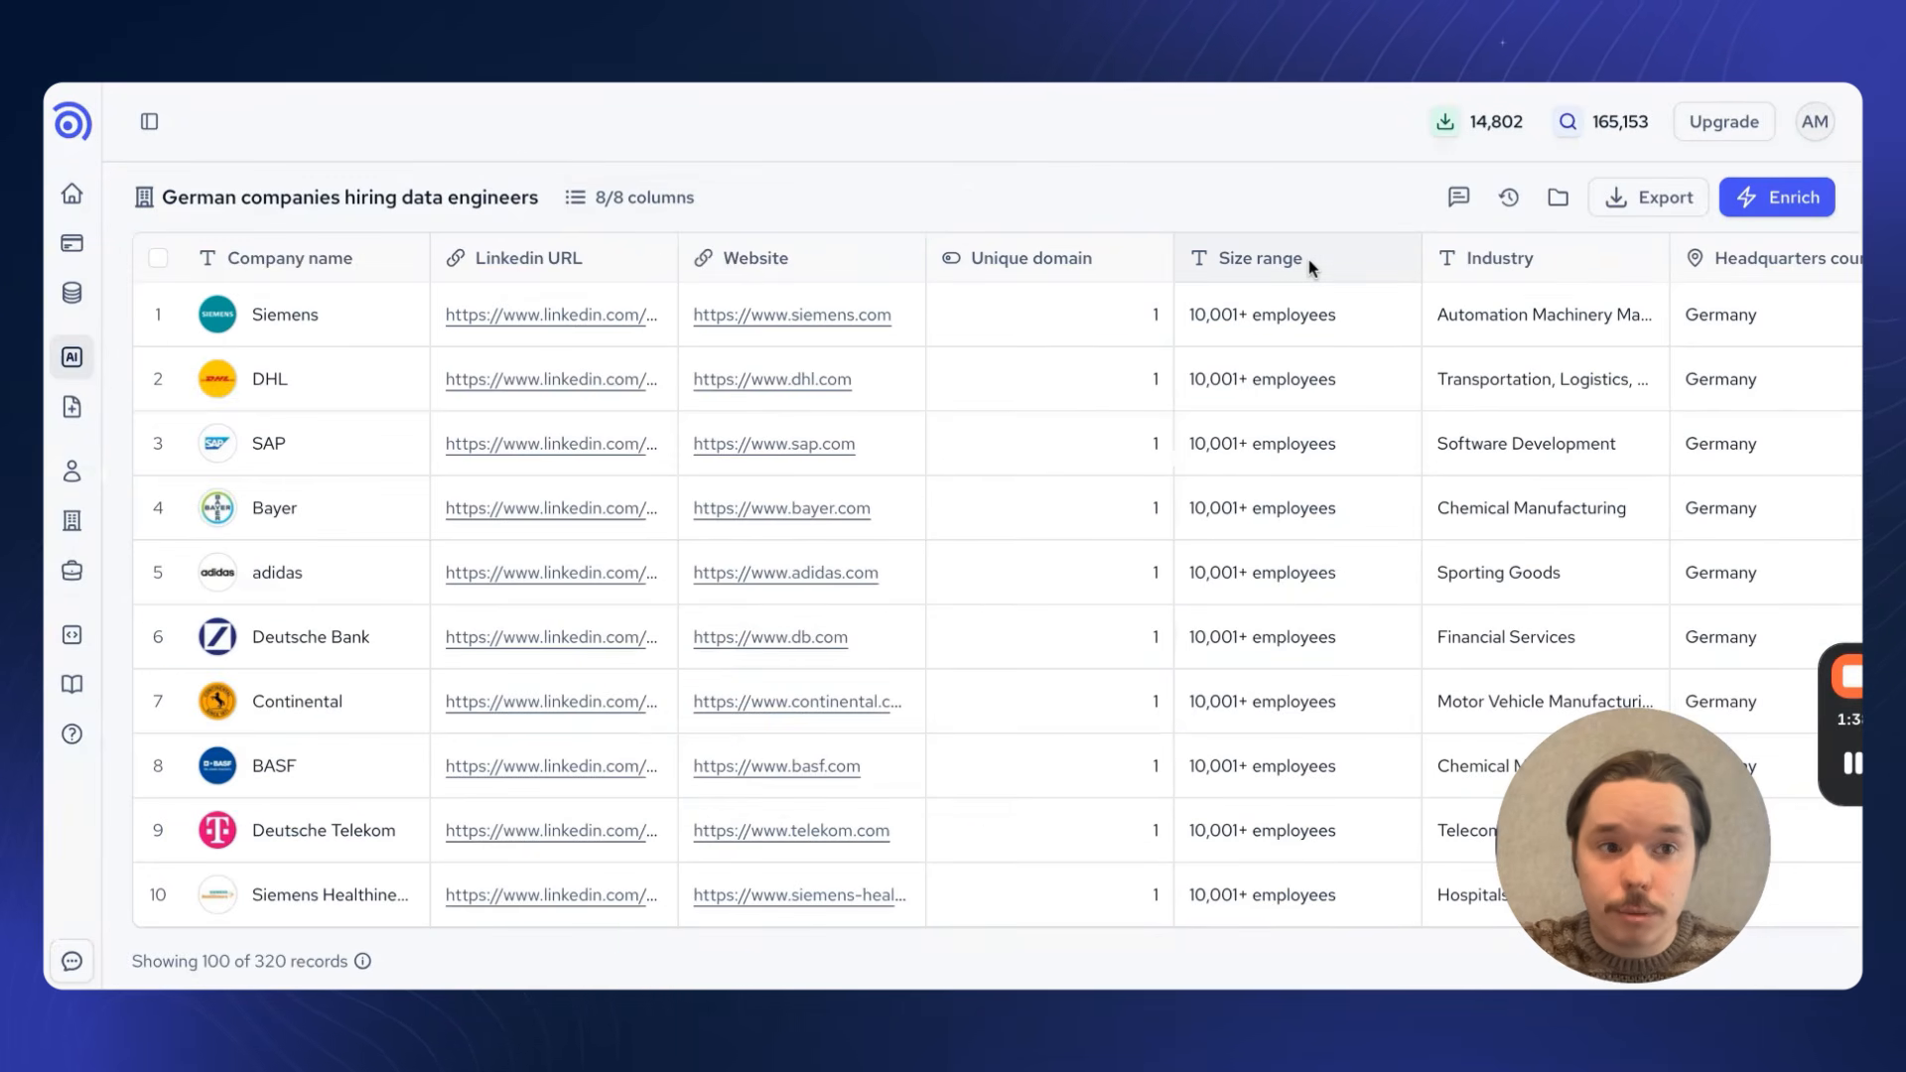
pyautogui.click(1460, 195)
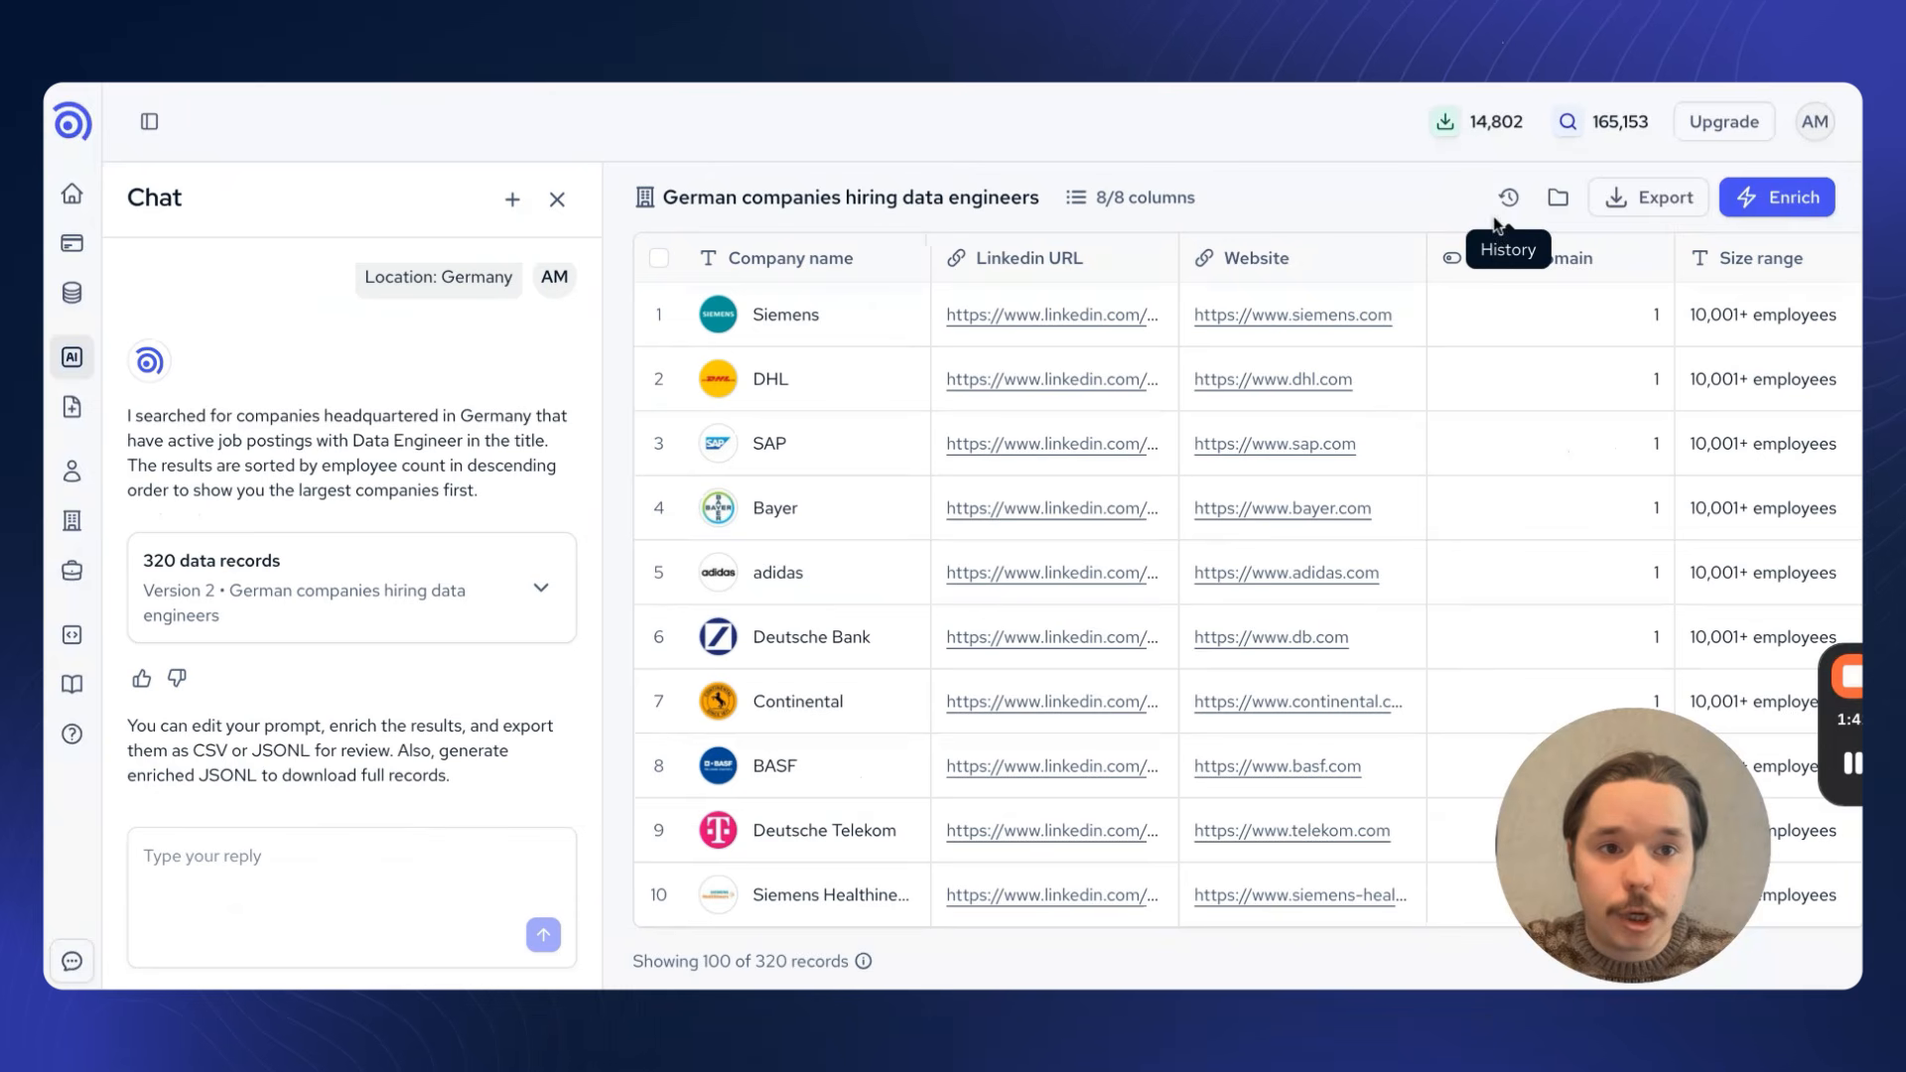
pyautogui.click(559, 201)
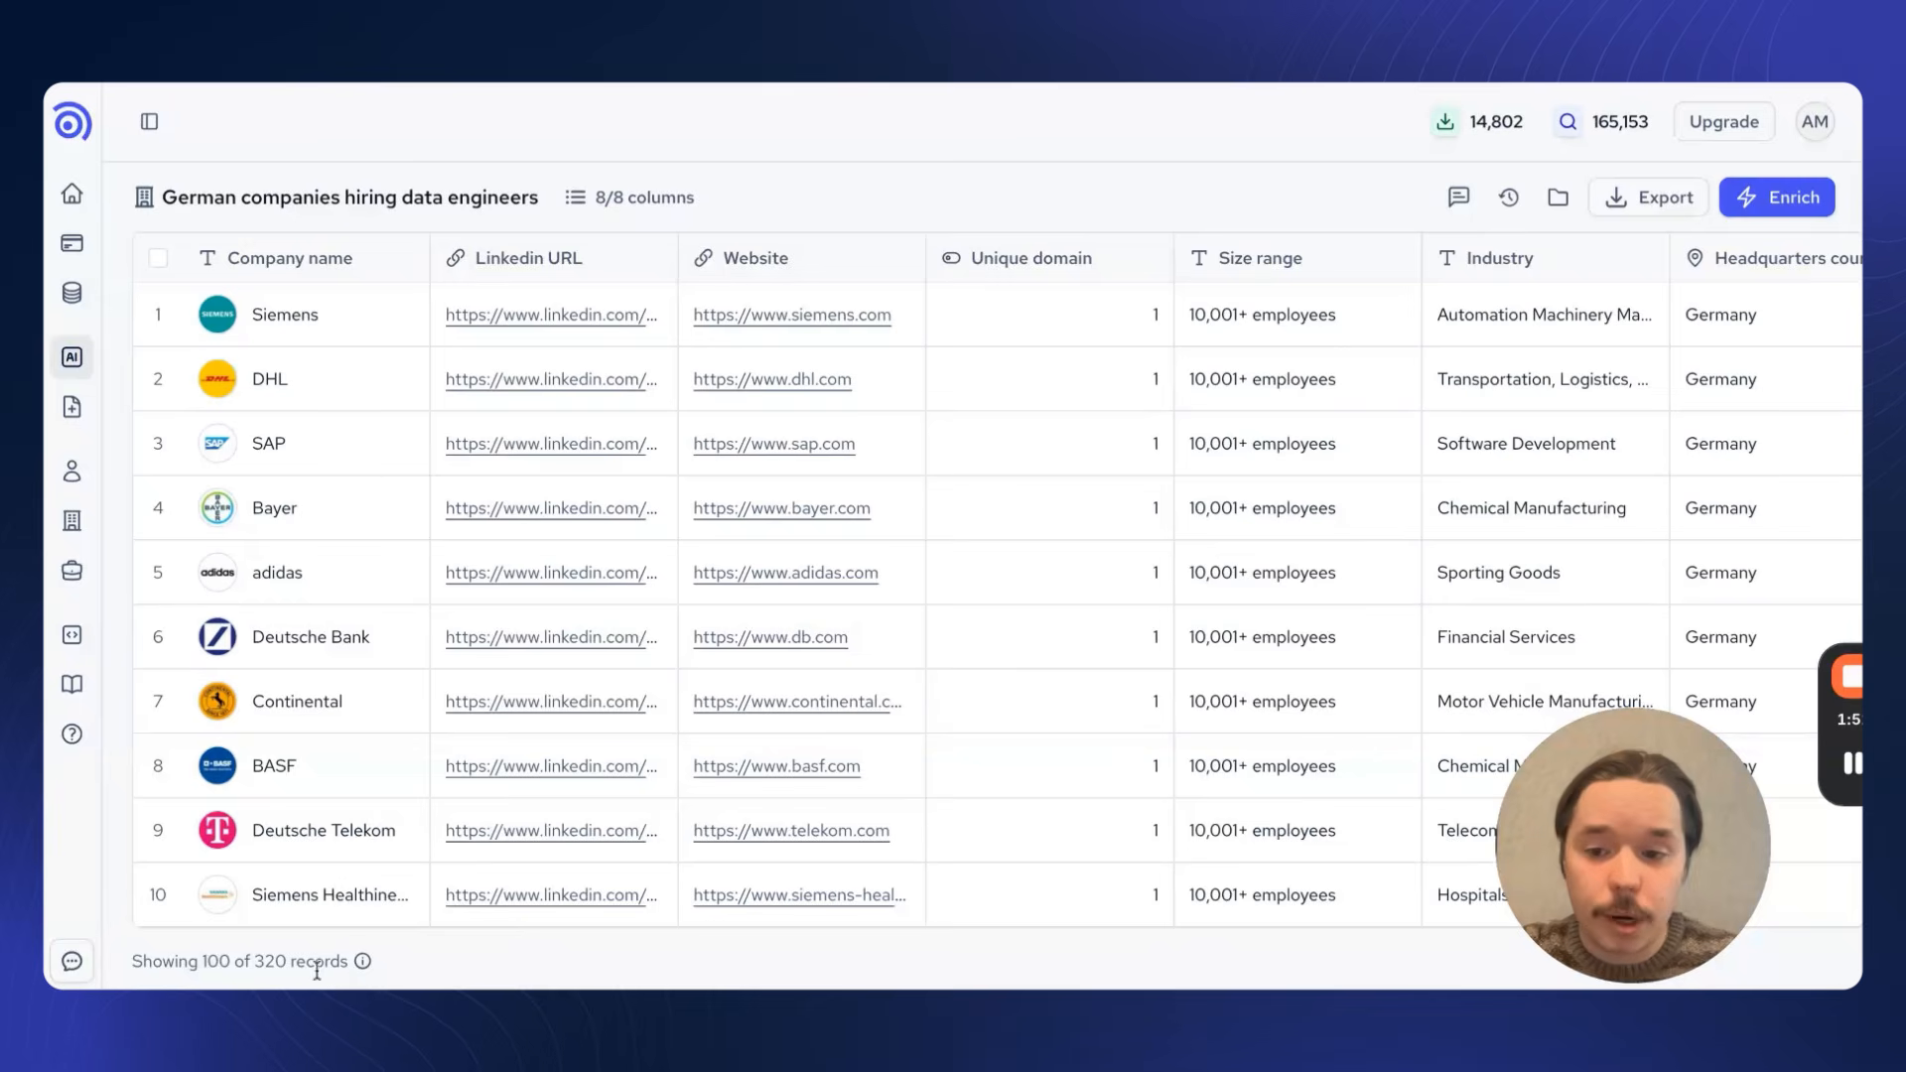
pyautogui.hscroll(1, 1300, 576)
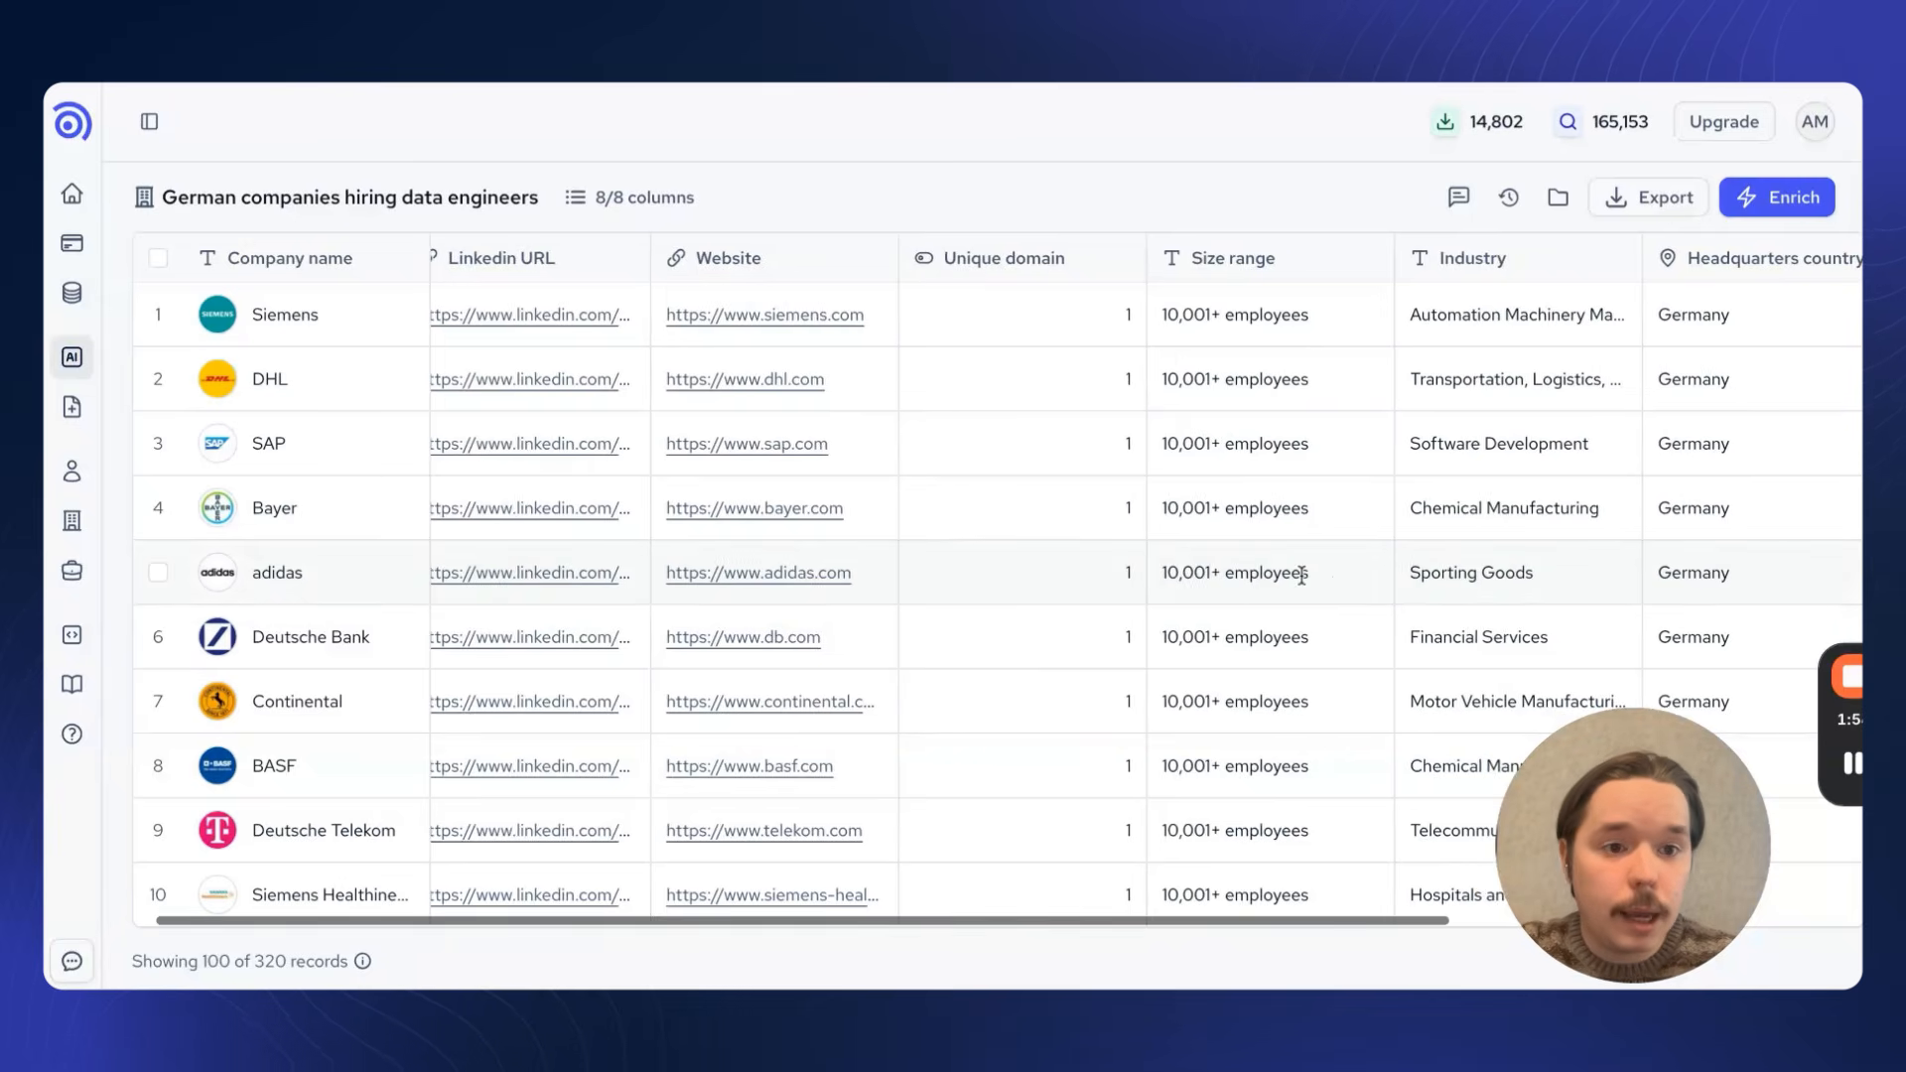
pyautogui.hscroll(5, 1301, 576)
pyautogui.hscroll(-3, 959, 457)
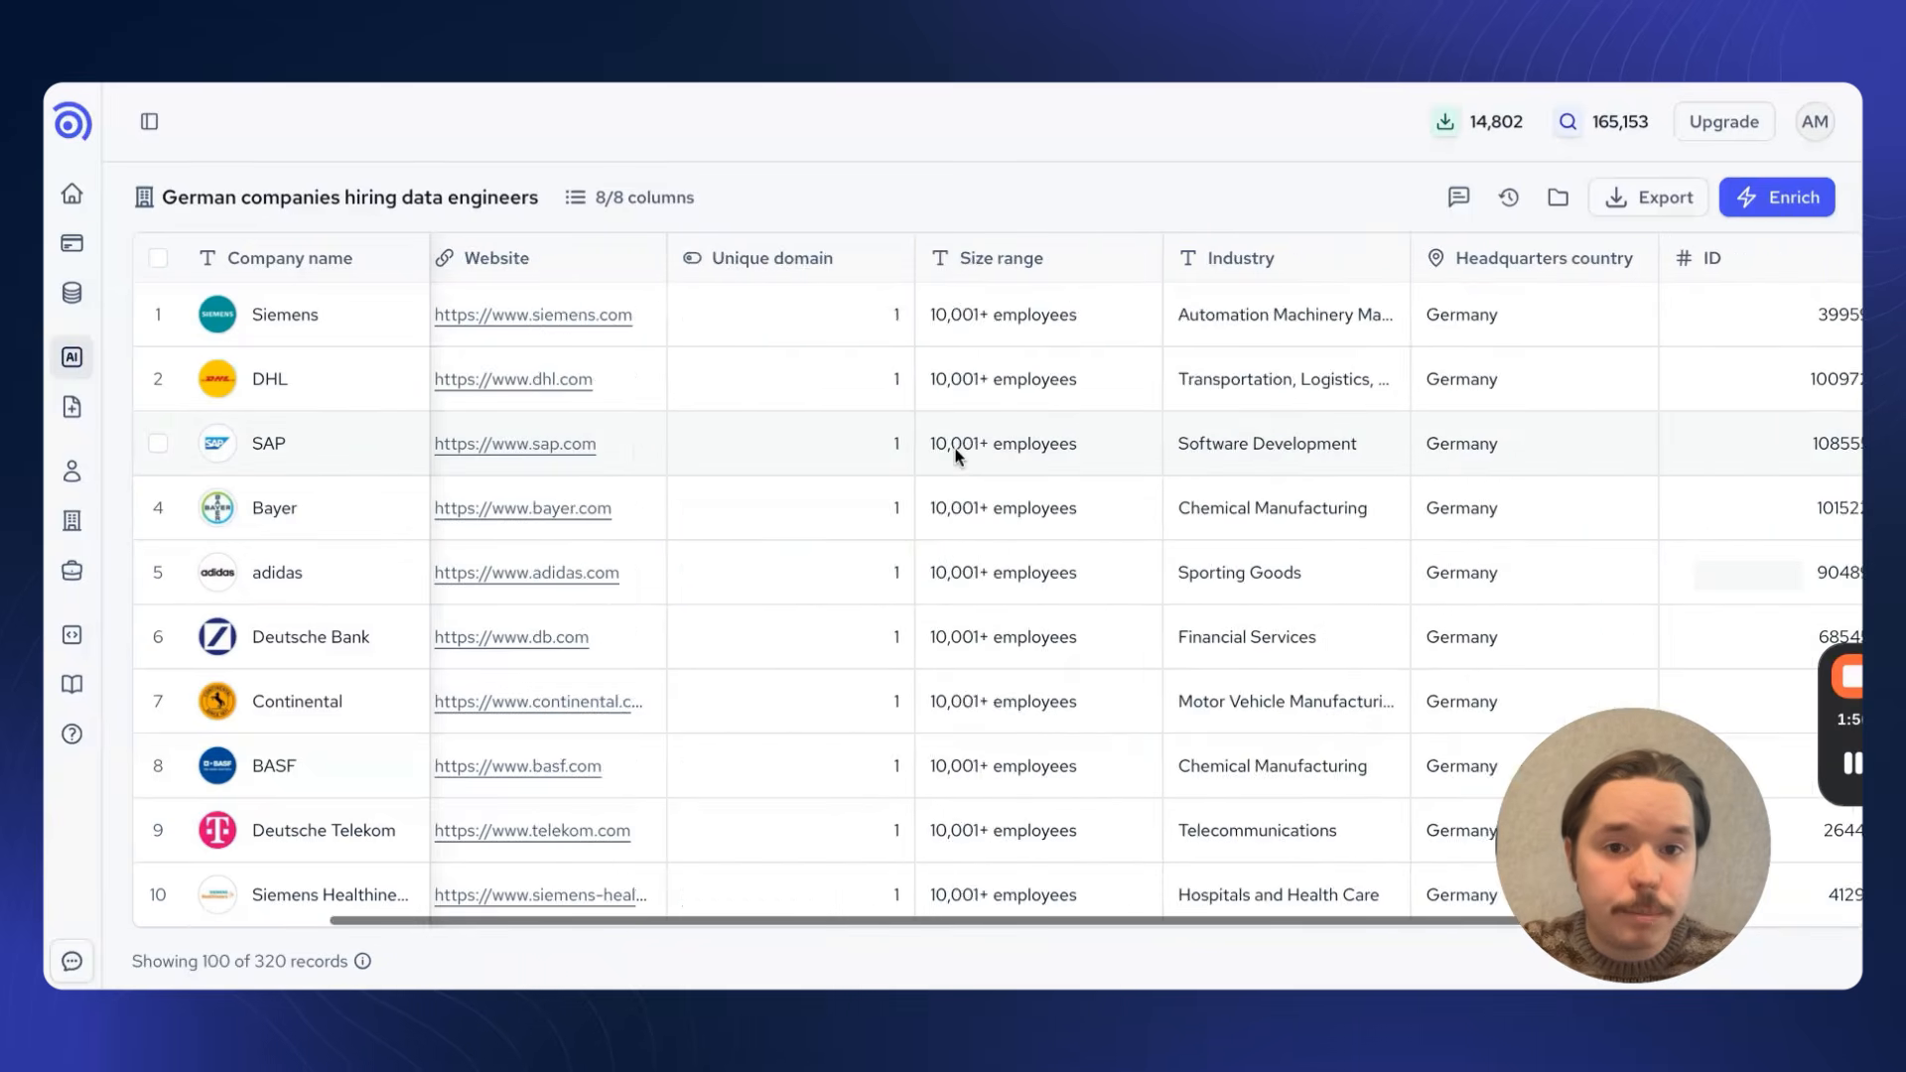
pyautogui.hscroll(-3, 958, 456)
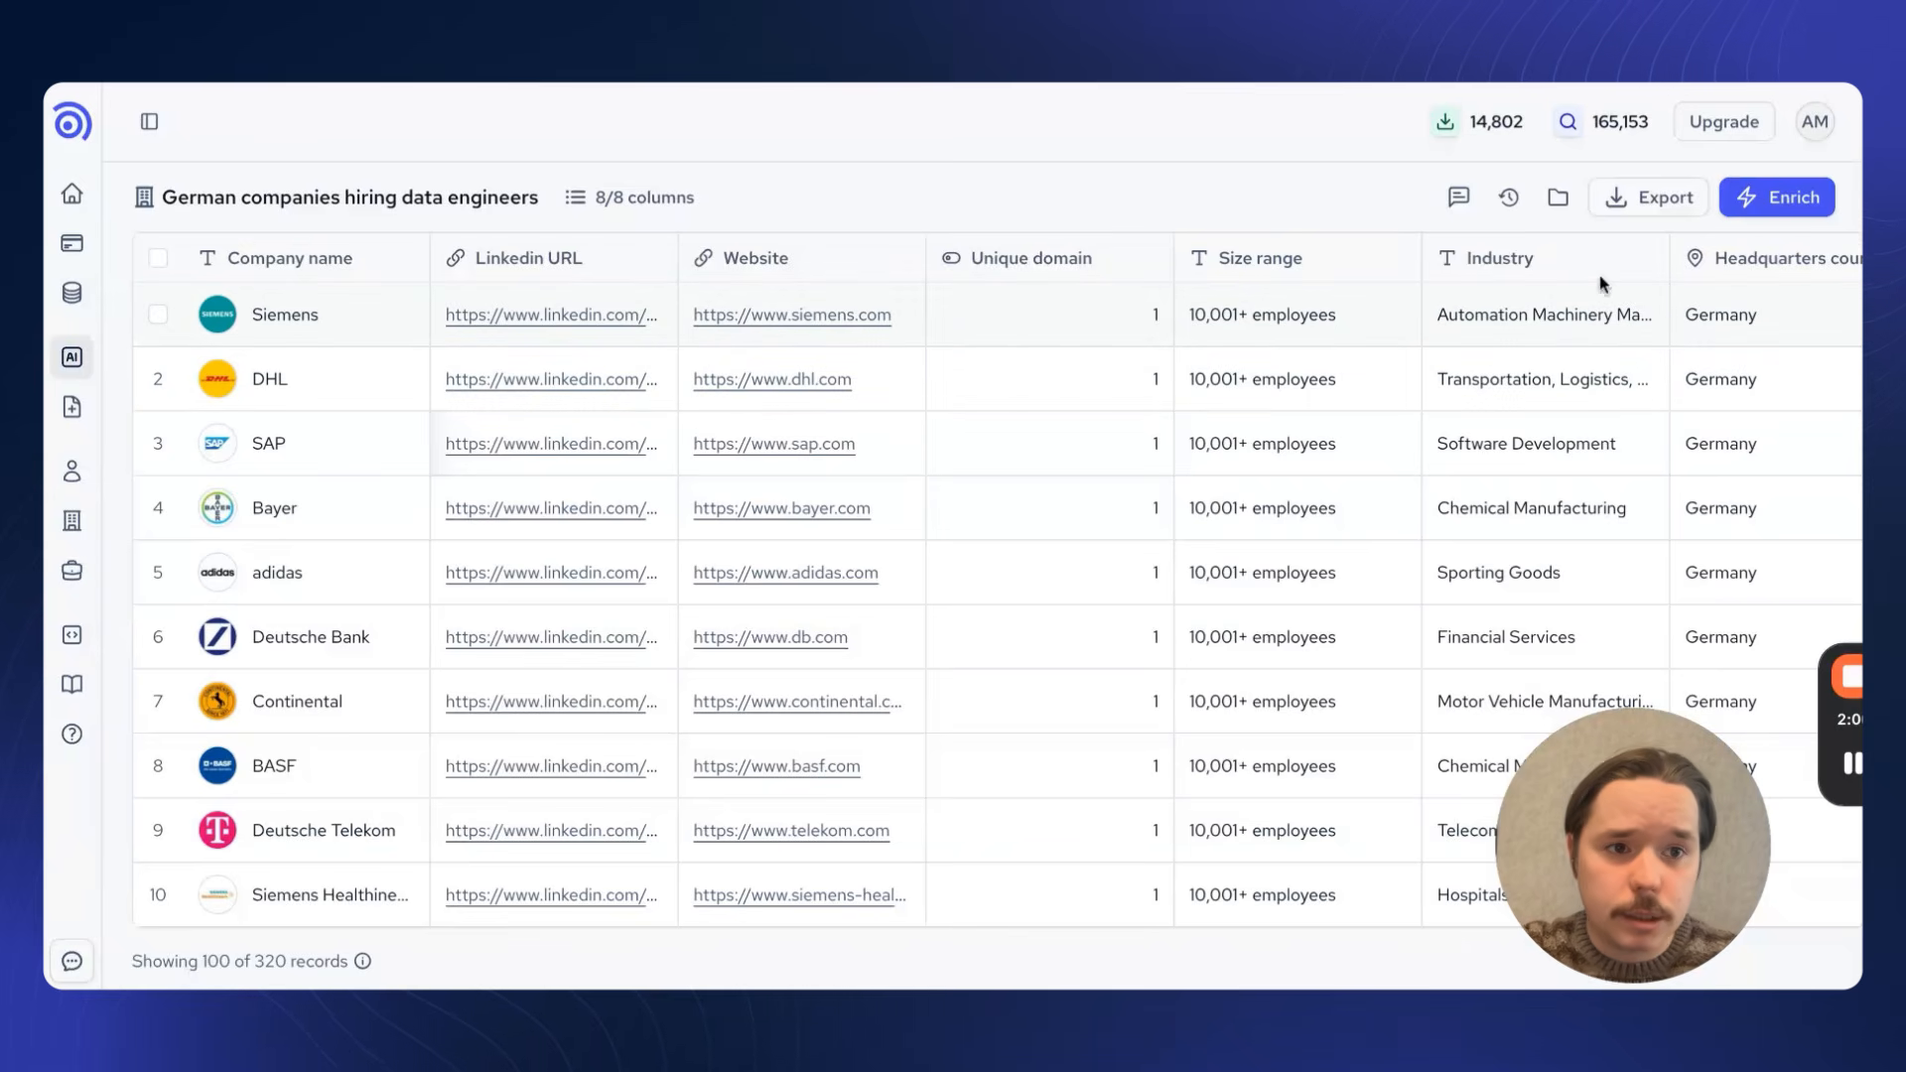
# Step: Open the additional data fields for the list and review which ones are available for enrichment
pyautogui.hscroll(5, 1526, 314)
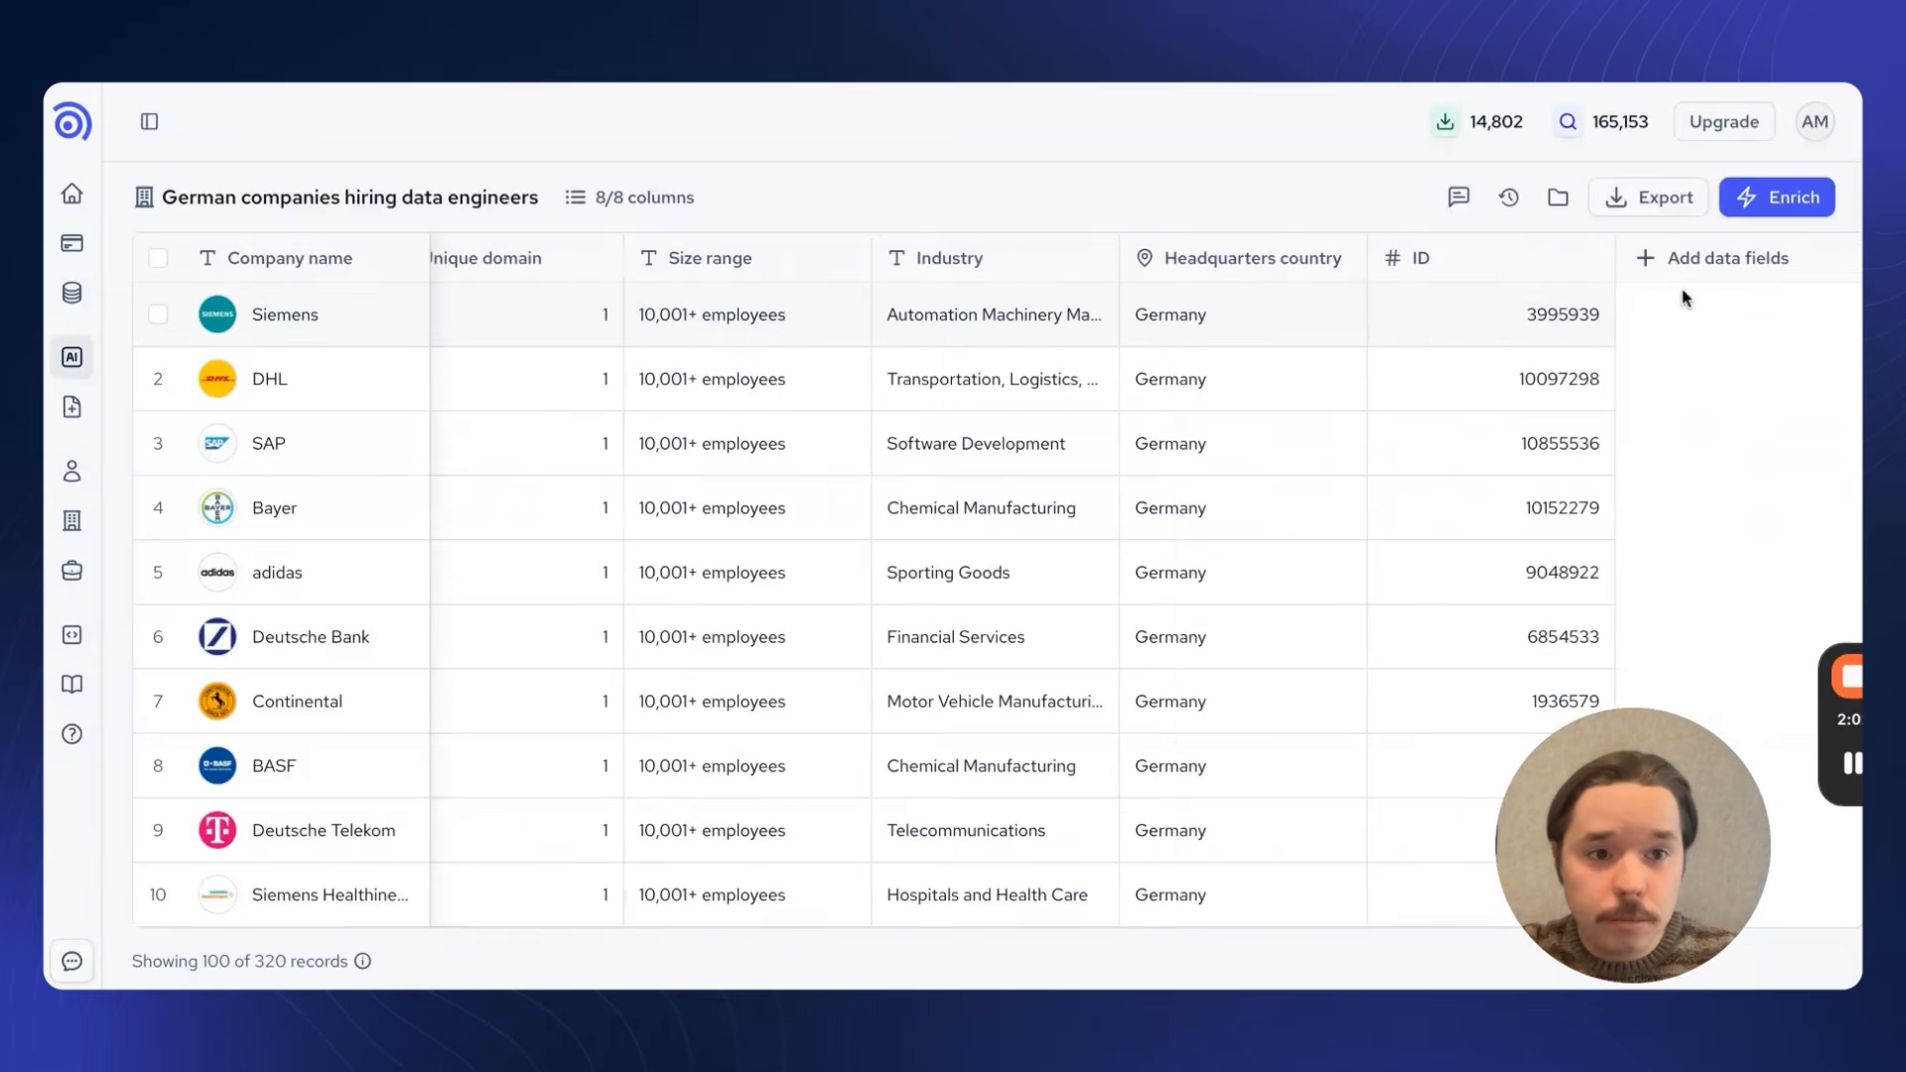
pyautogui.click(1762, 266)
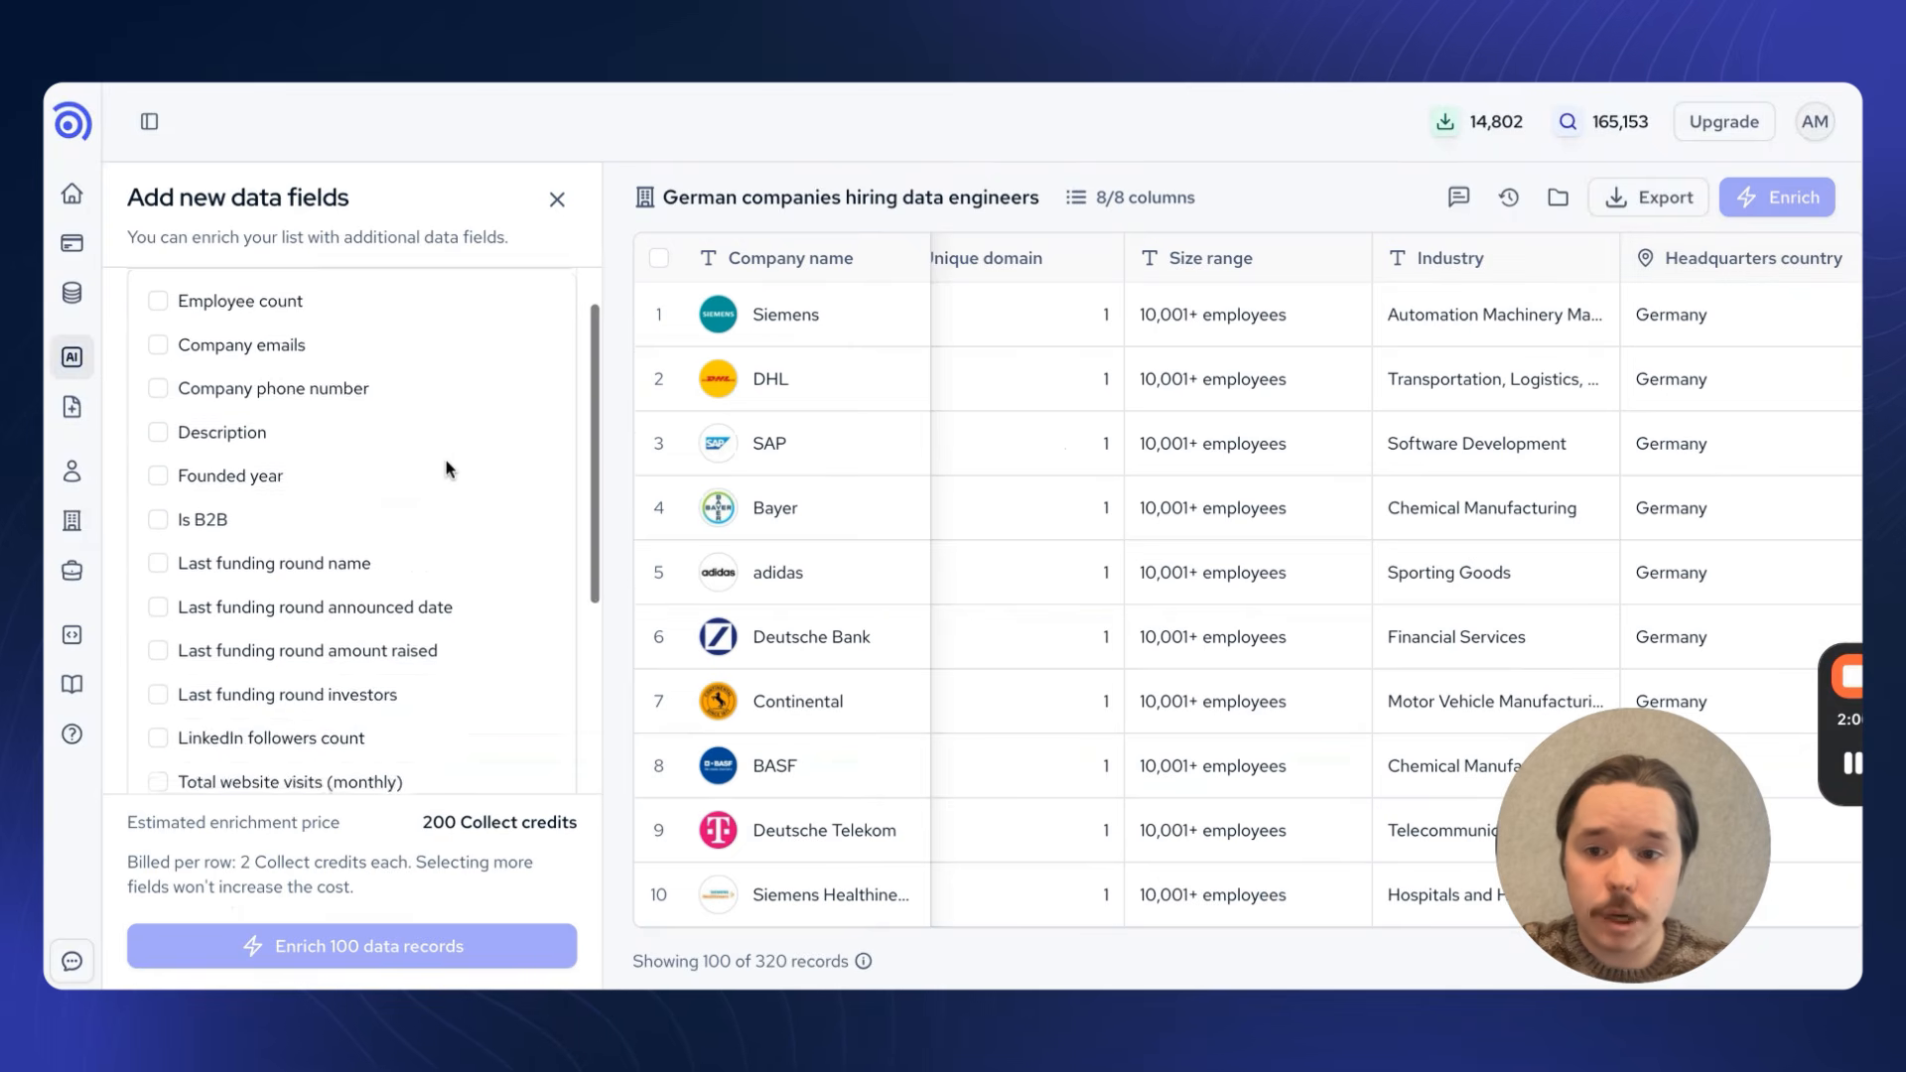
pyautogui.scroll(-3, 445, 461)
pyautogui.scroll(5, 445, 461)
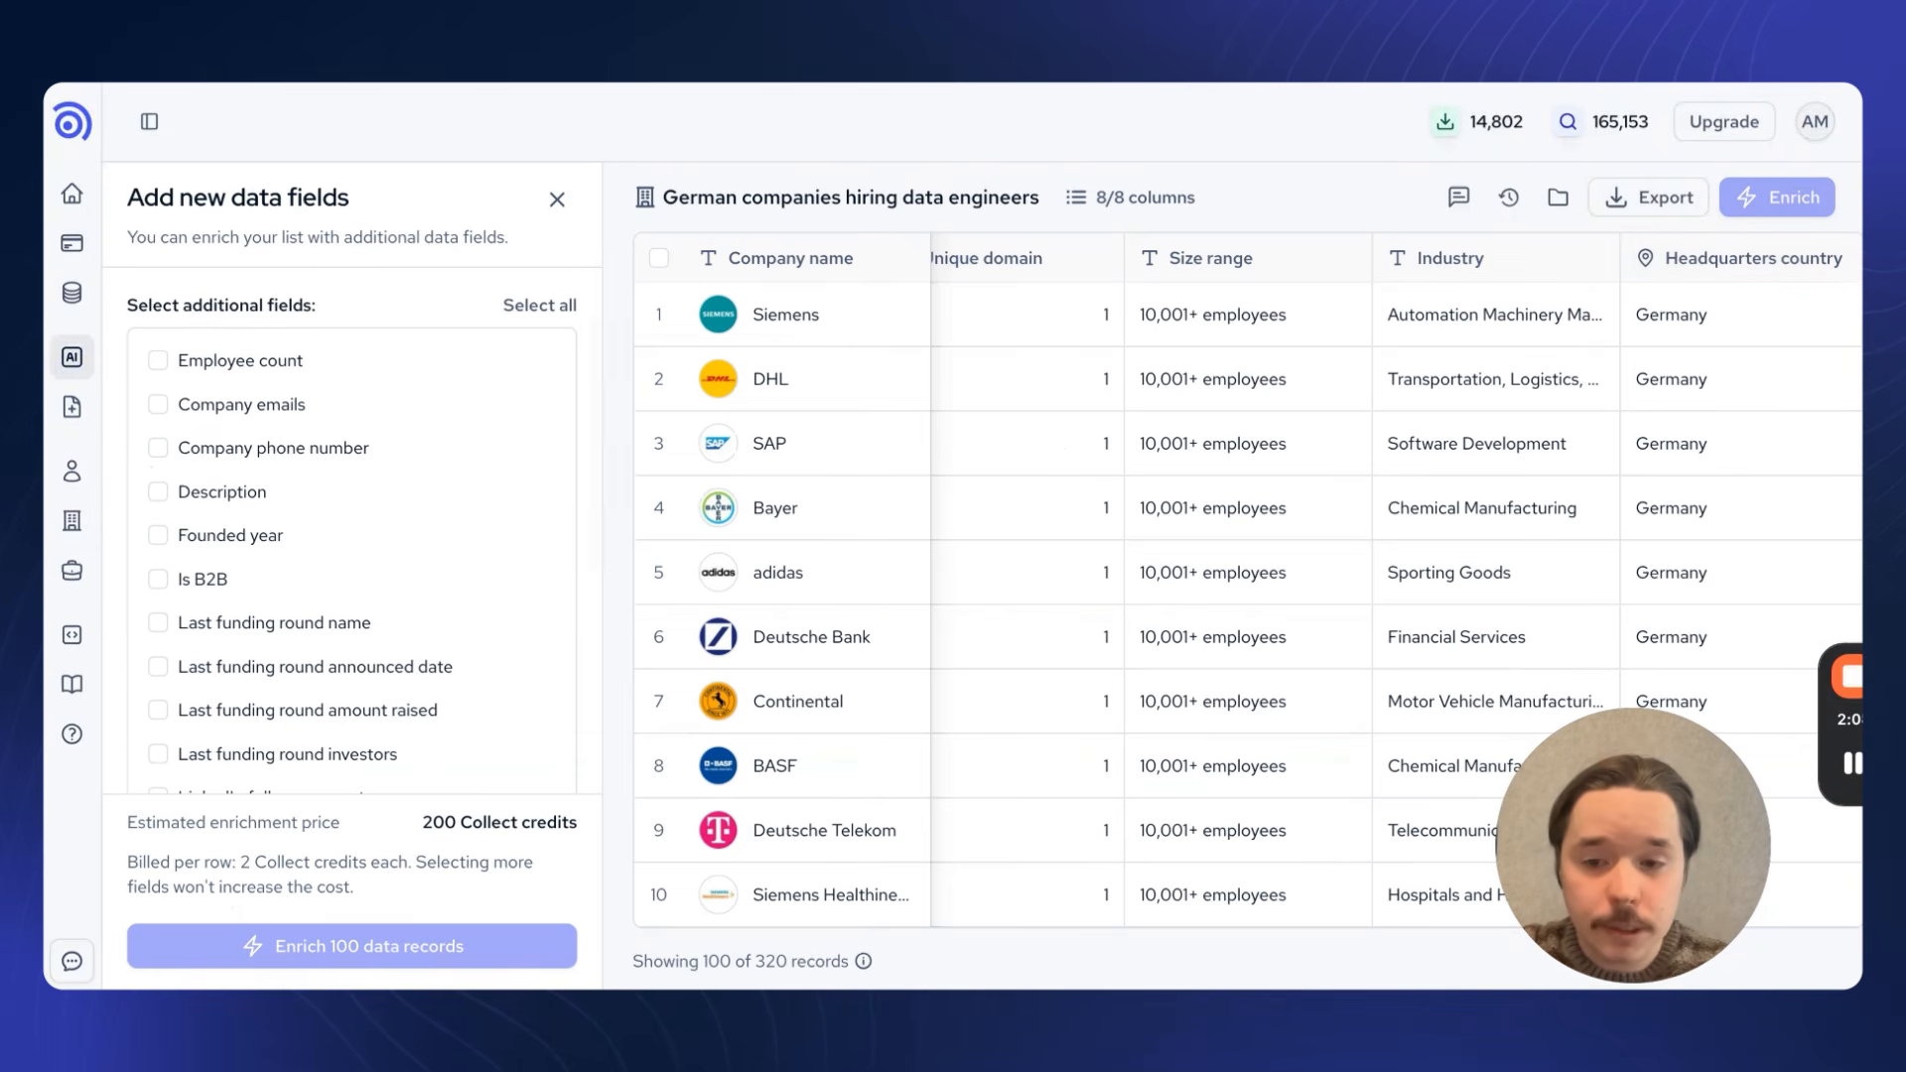
pyautogui.scroll(-5, 352, 526)
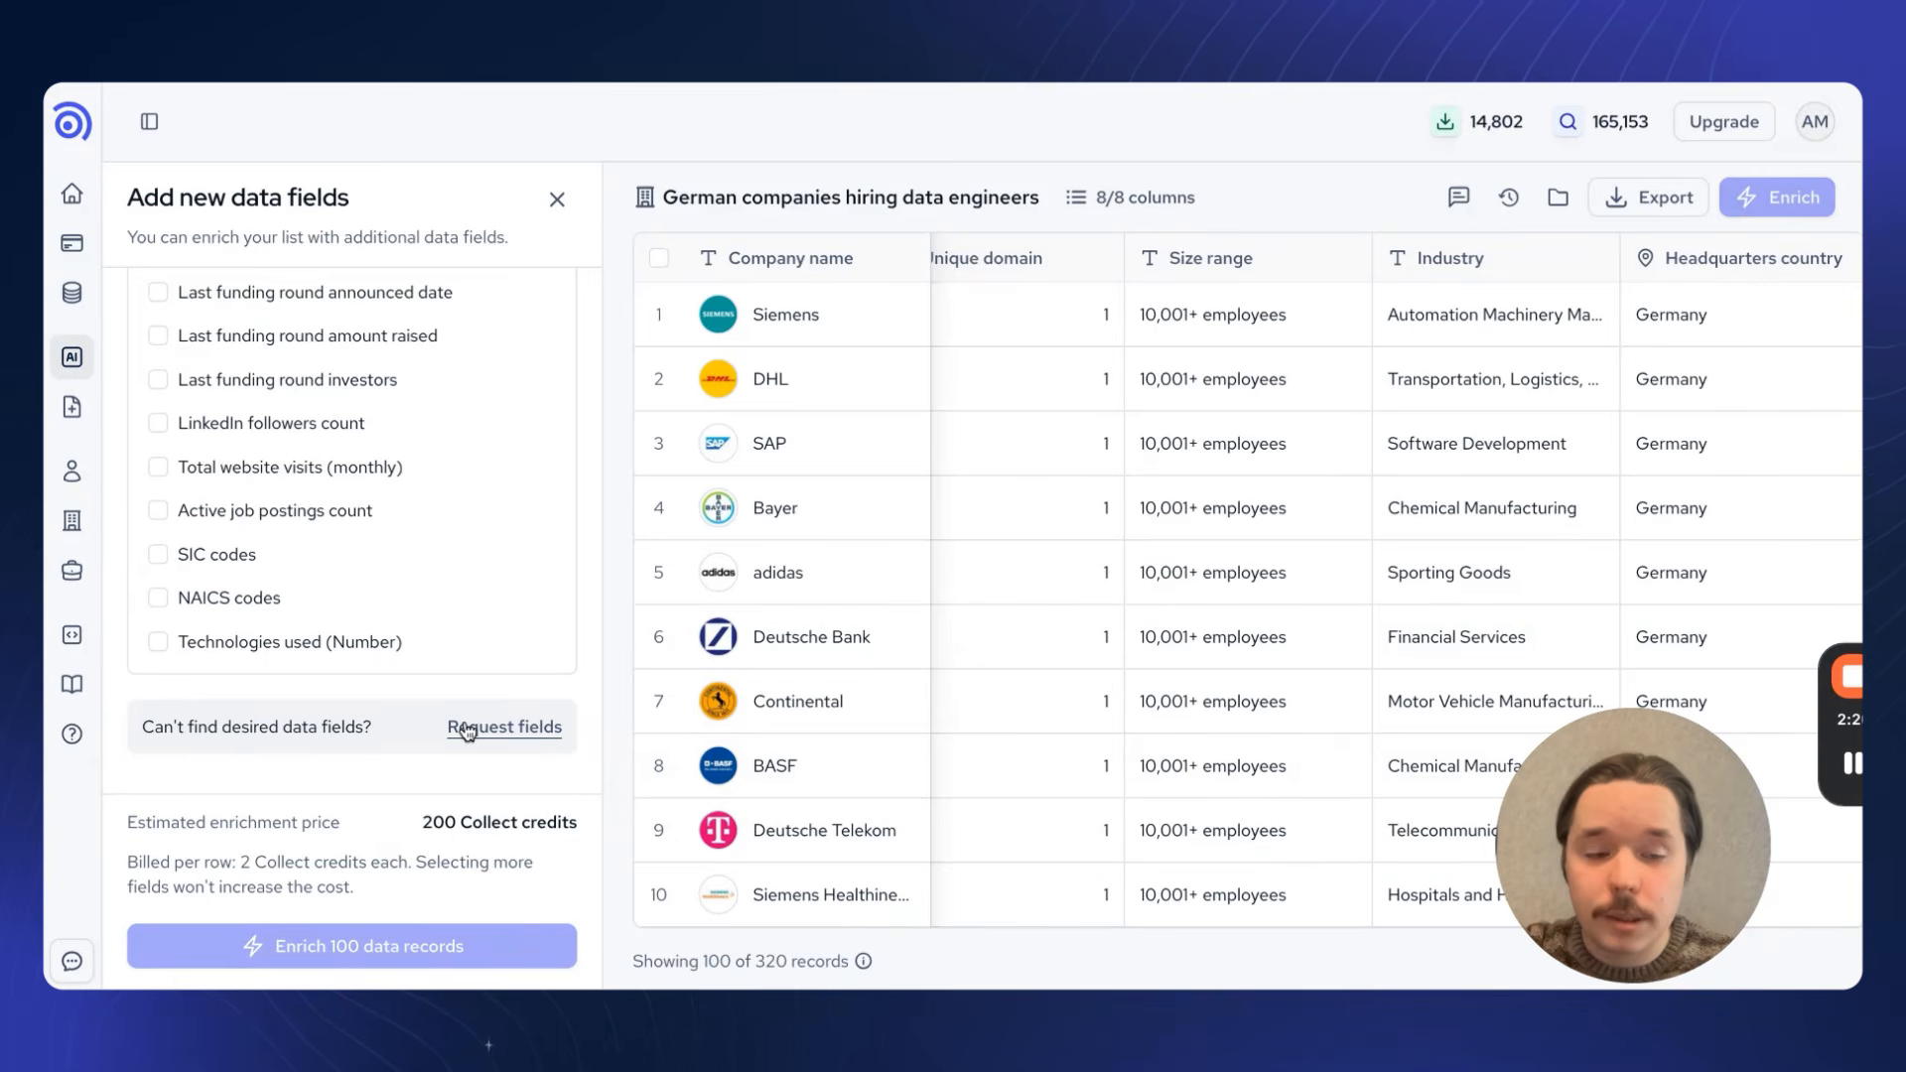
pyautogui.scroll(5, 397, 457)
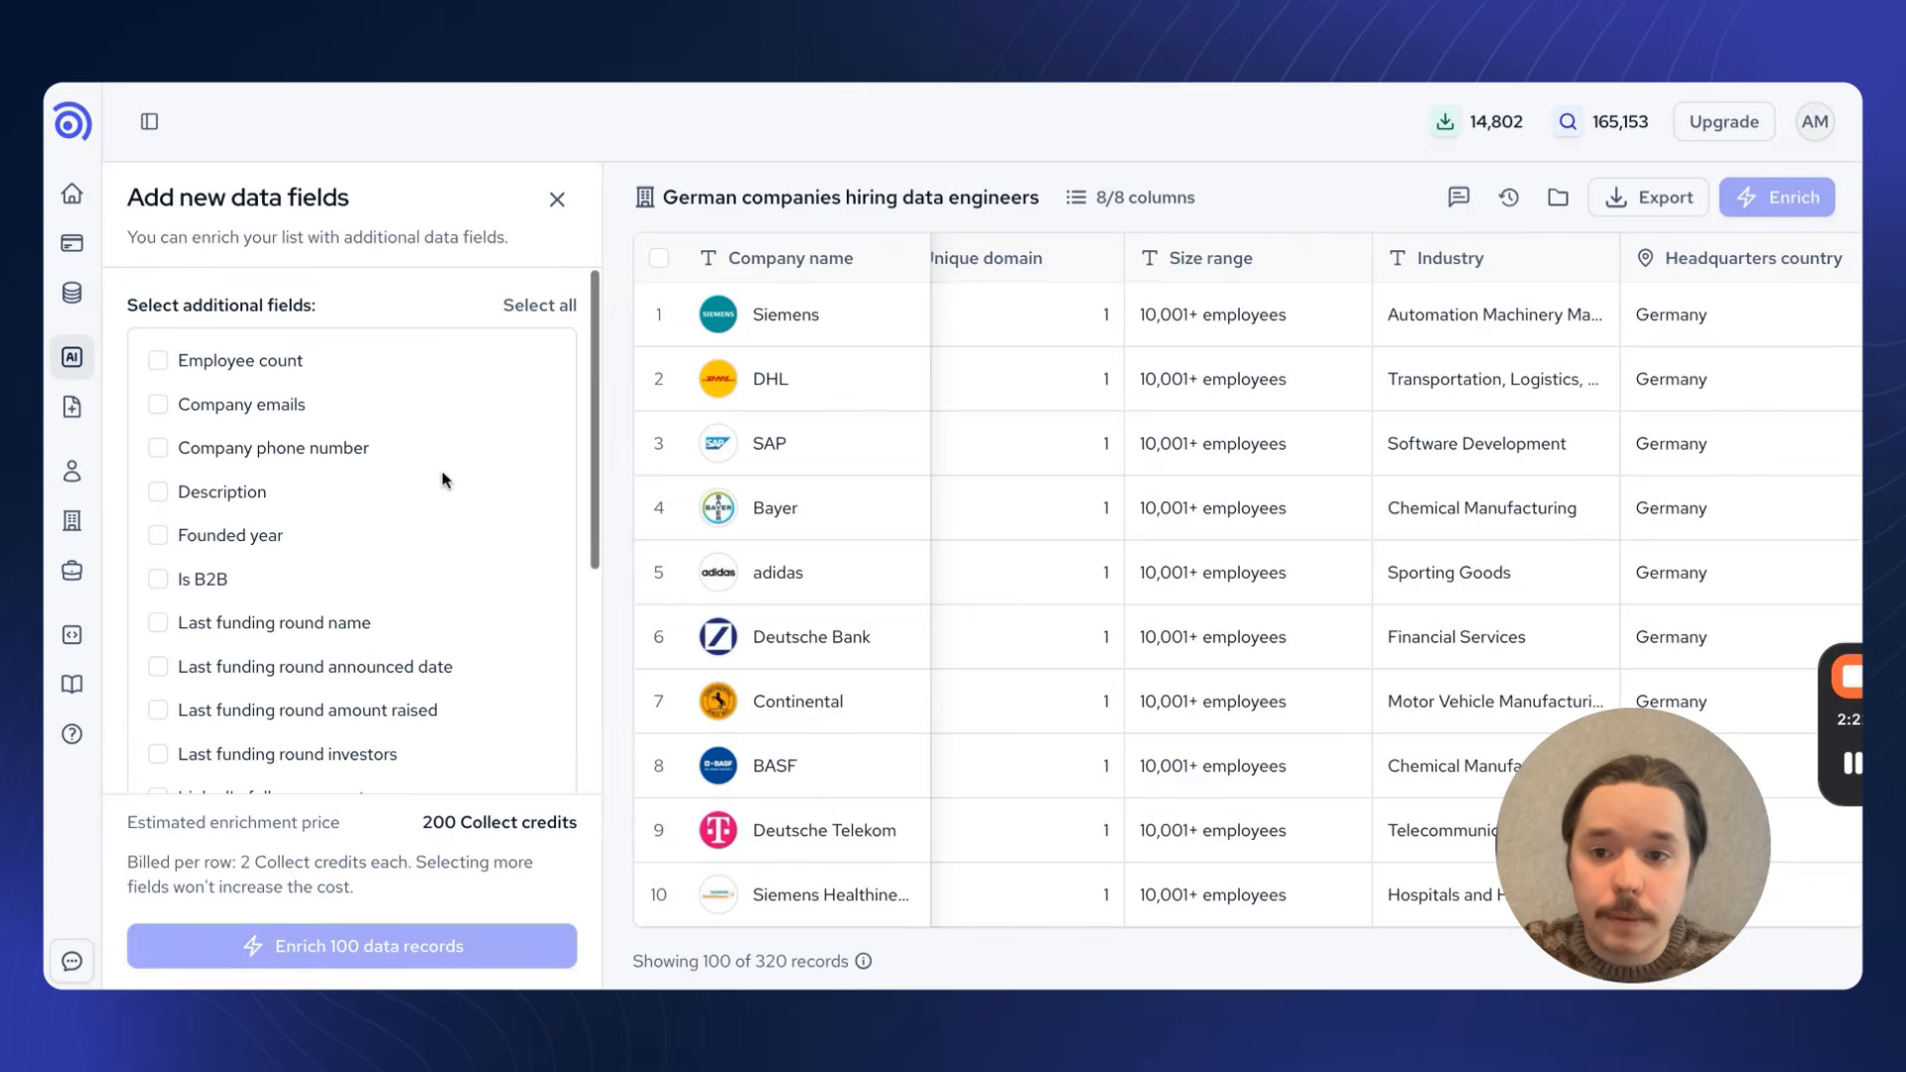
pyautogui.click(239, 502)
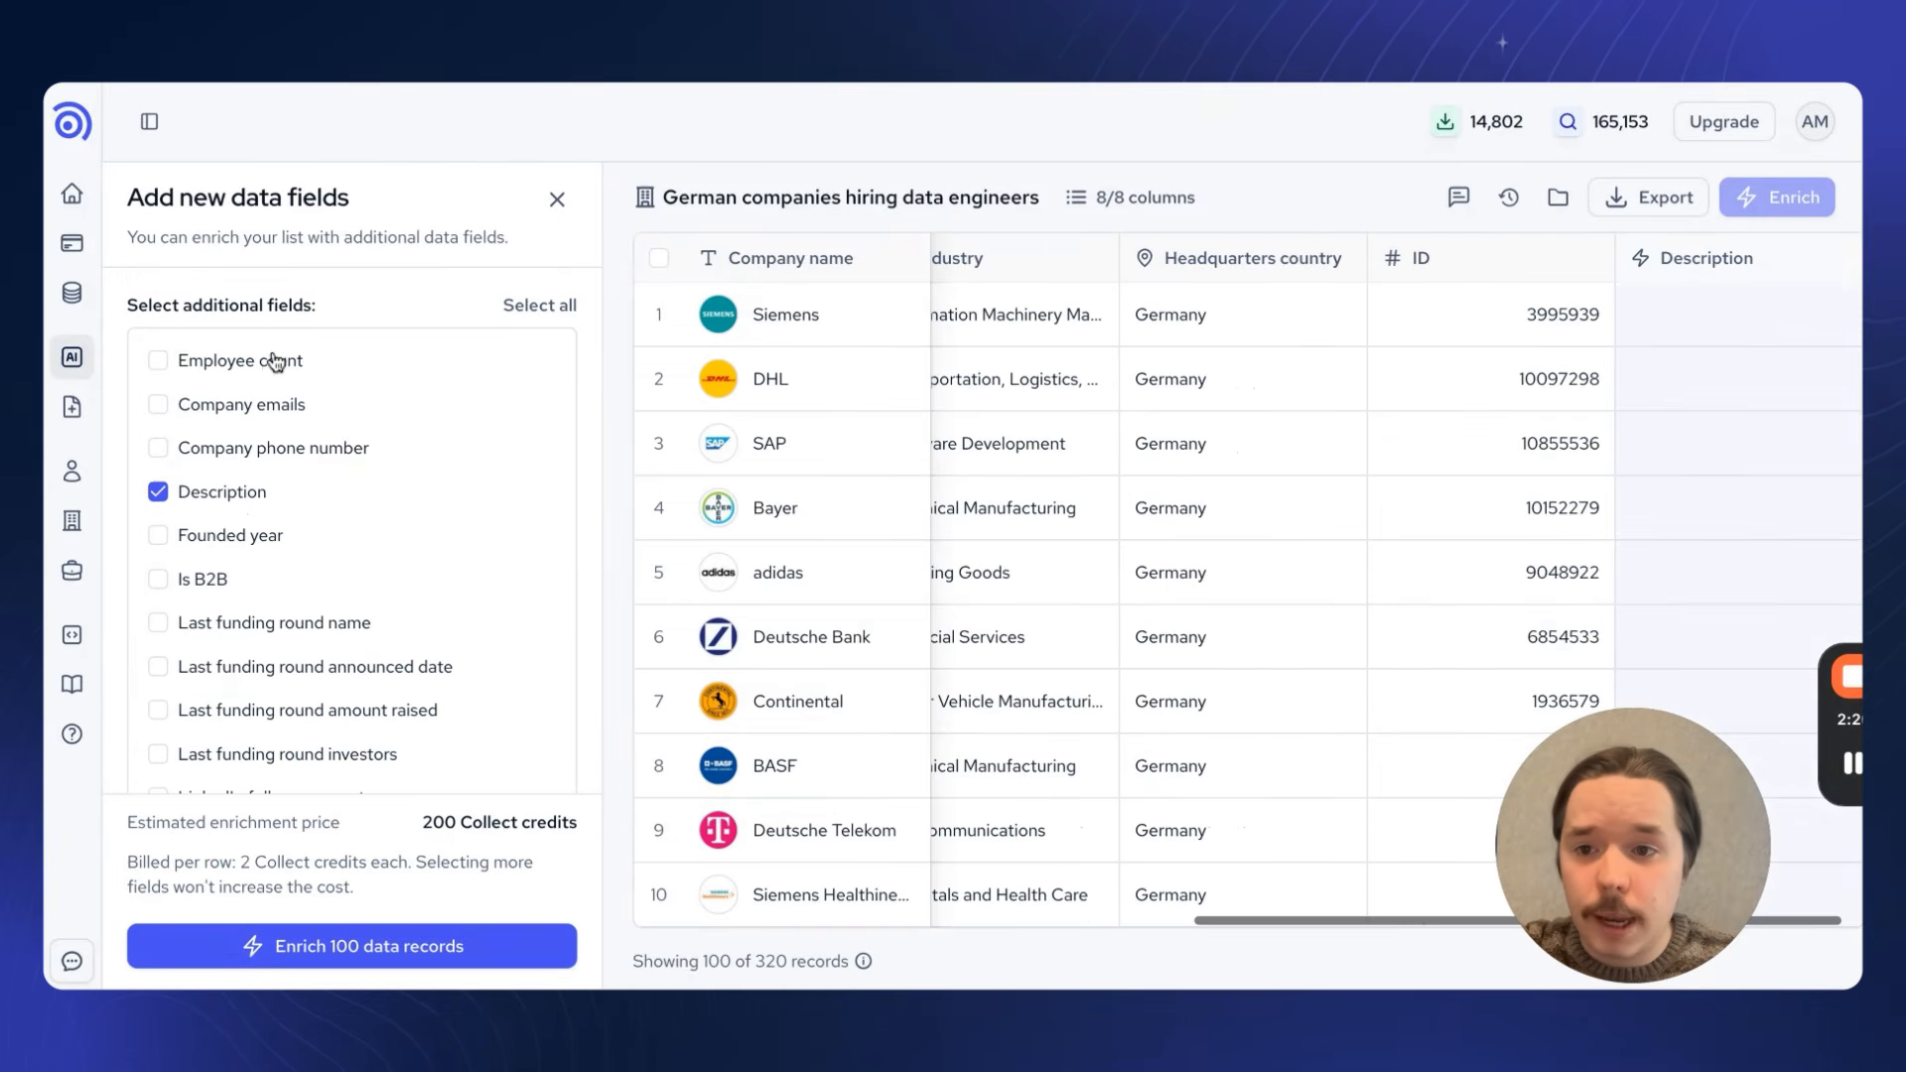
pyautogui.click(275, 362)
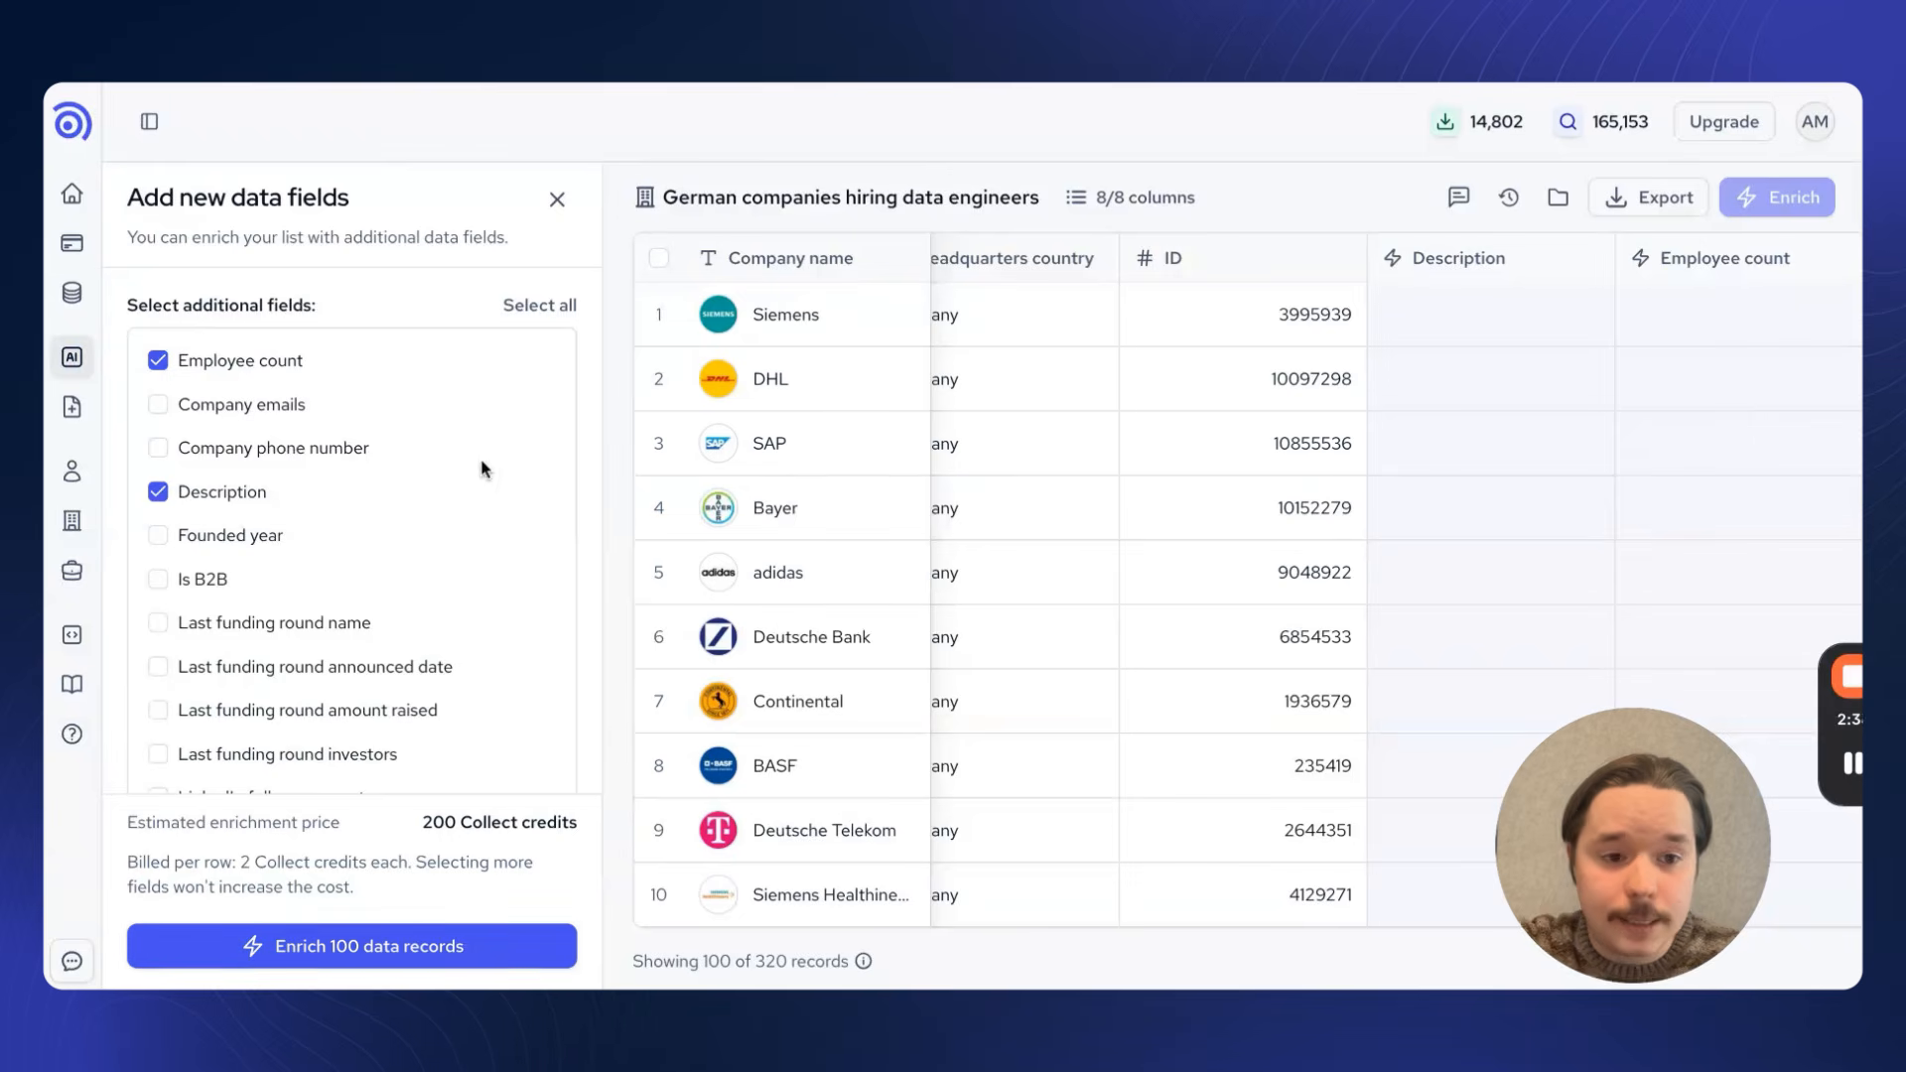
pyautogui.click(557, 199)
# Step: Enrich only the Siemens, DHL and SAP records with the Employee count and Description fields
pyautogui.hscroll(-5, 609, 354)
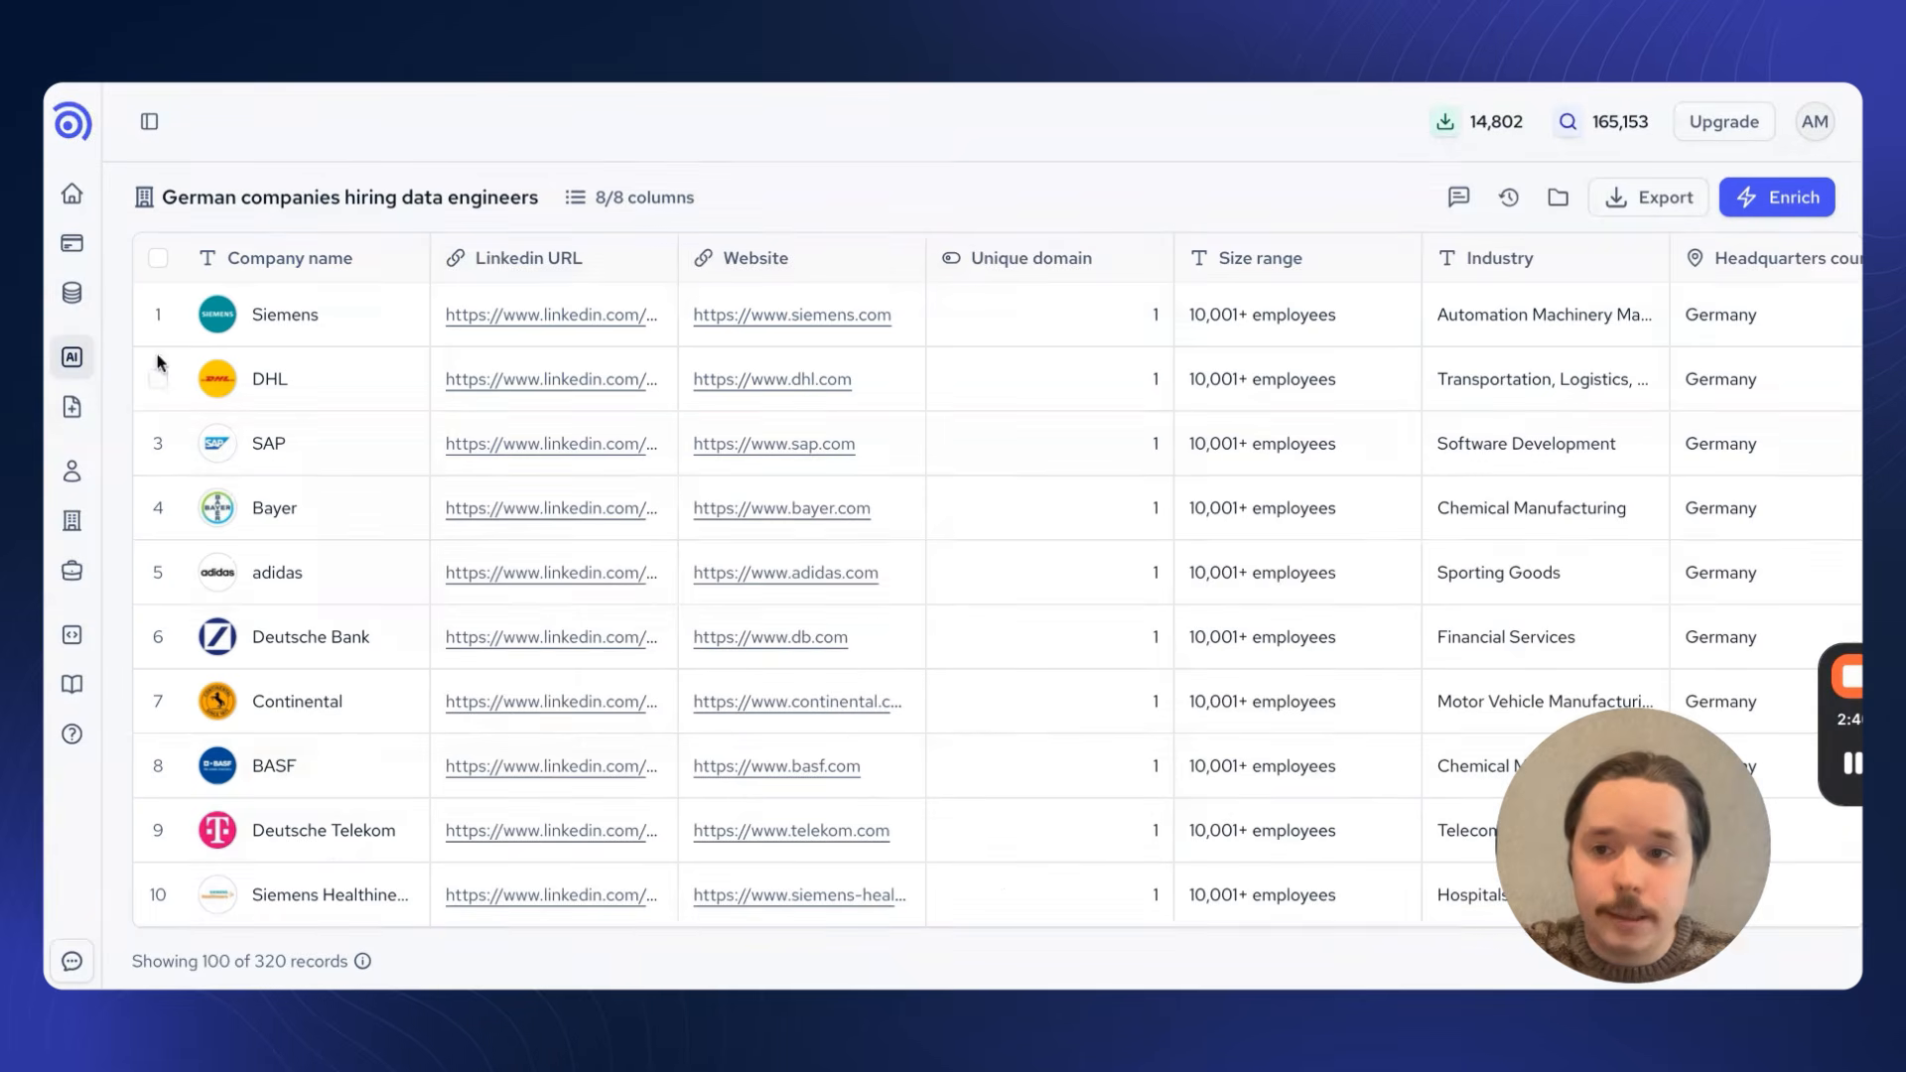
pyautogui.click(159, 315)
pyautogui.click(158, 379)
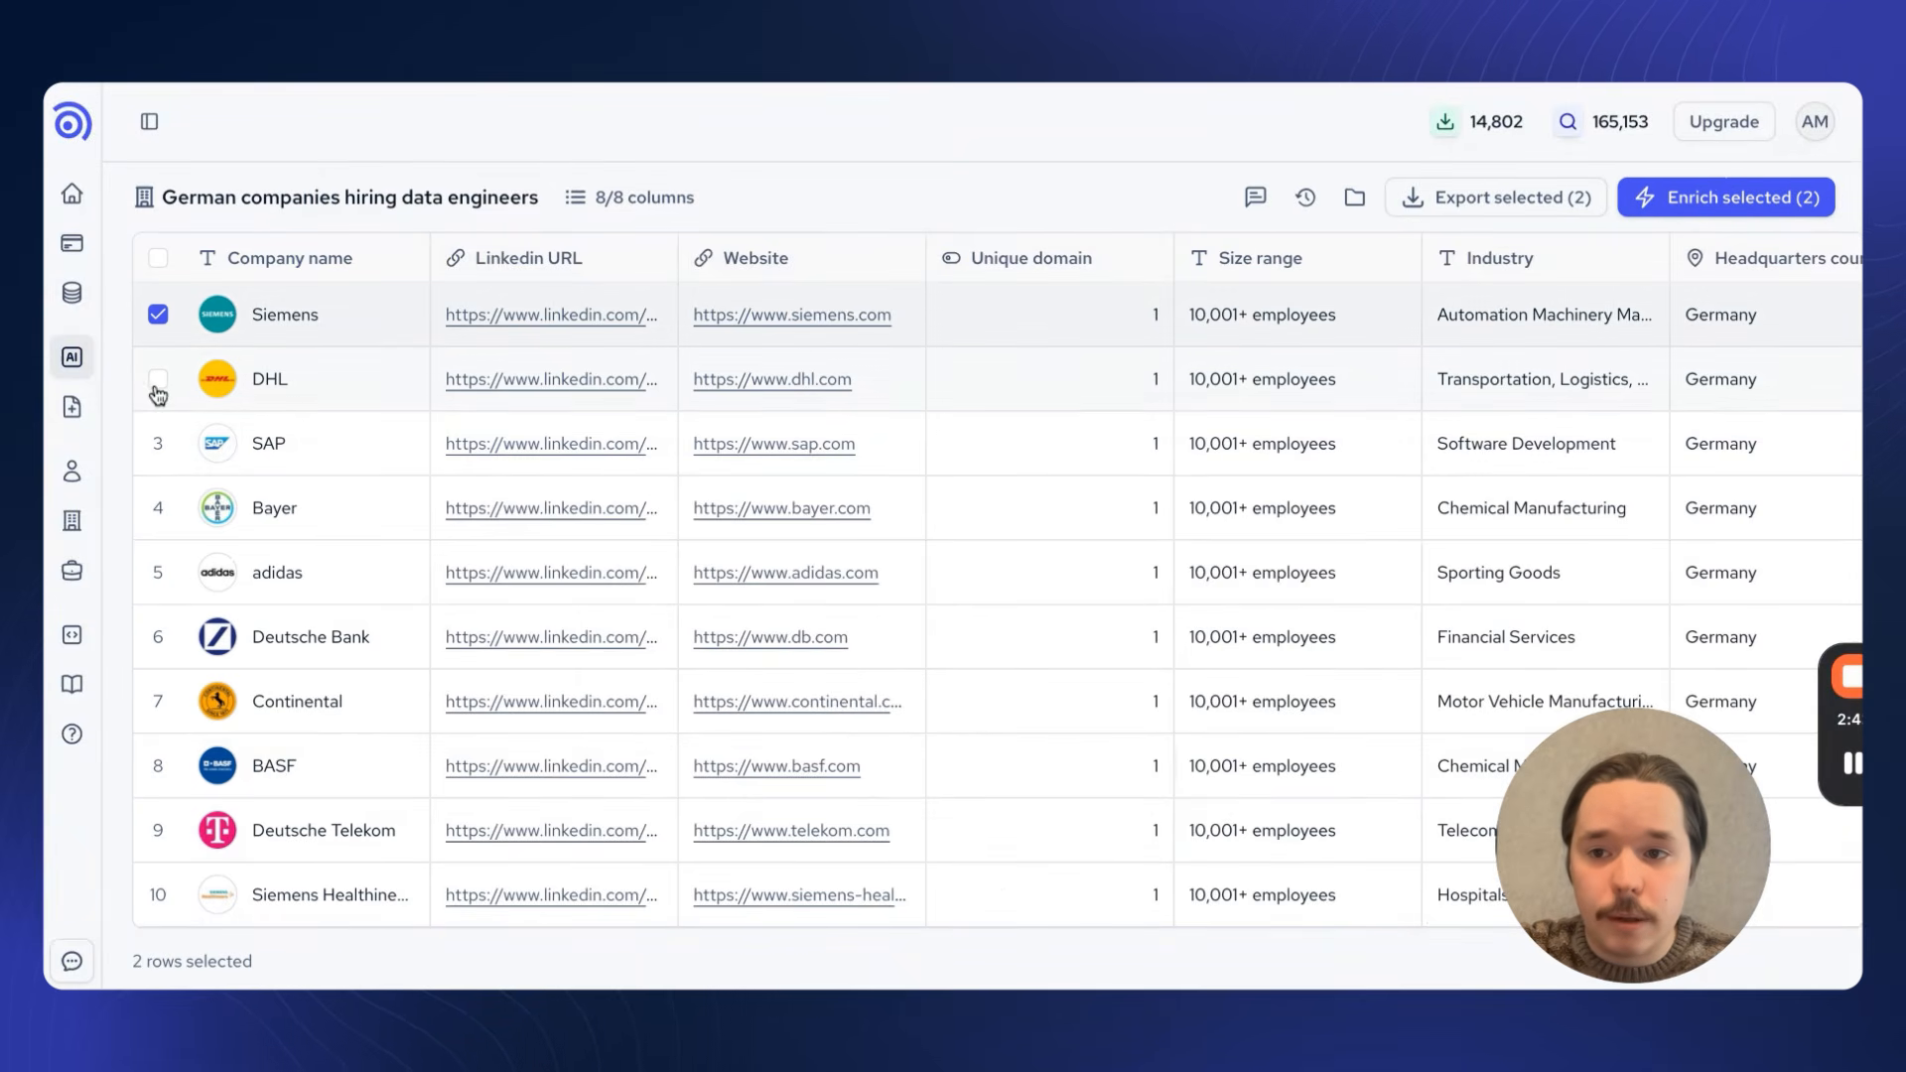
pyautogui.click(158, 444)
pyautogui.hscroll(5, 1140, 443)
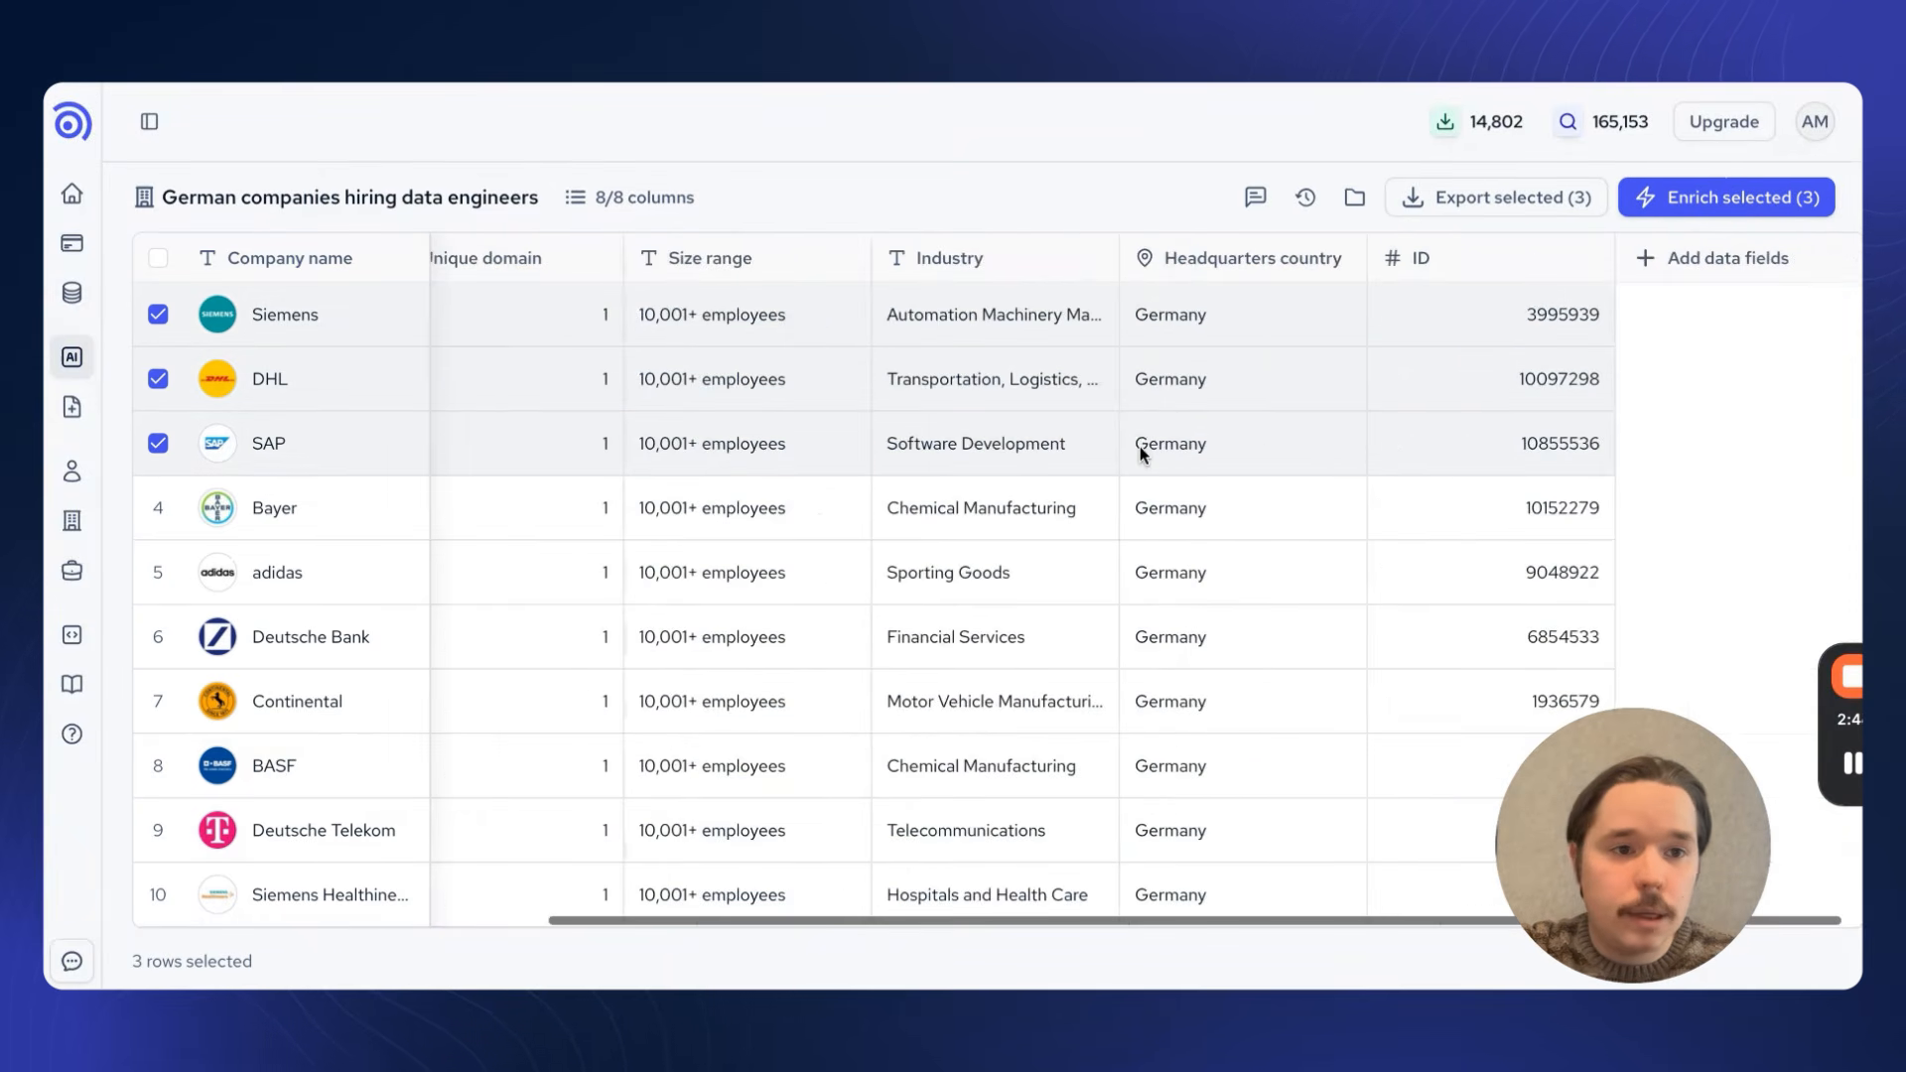
pyautogui.click(1770, 200)
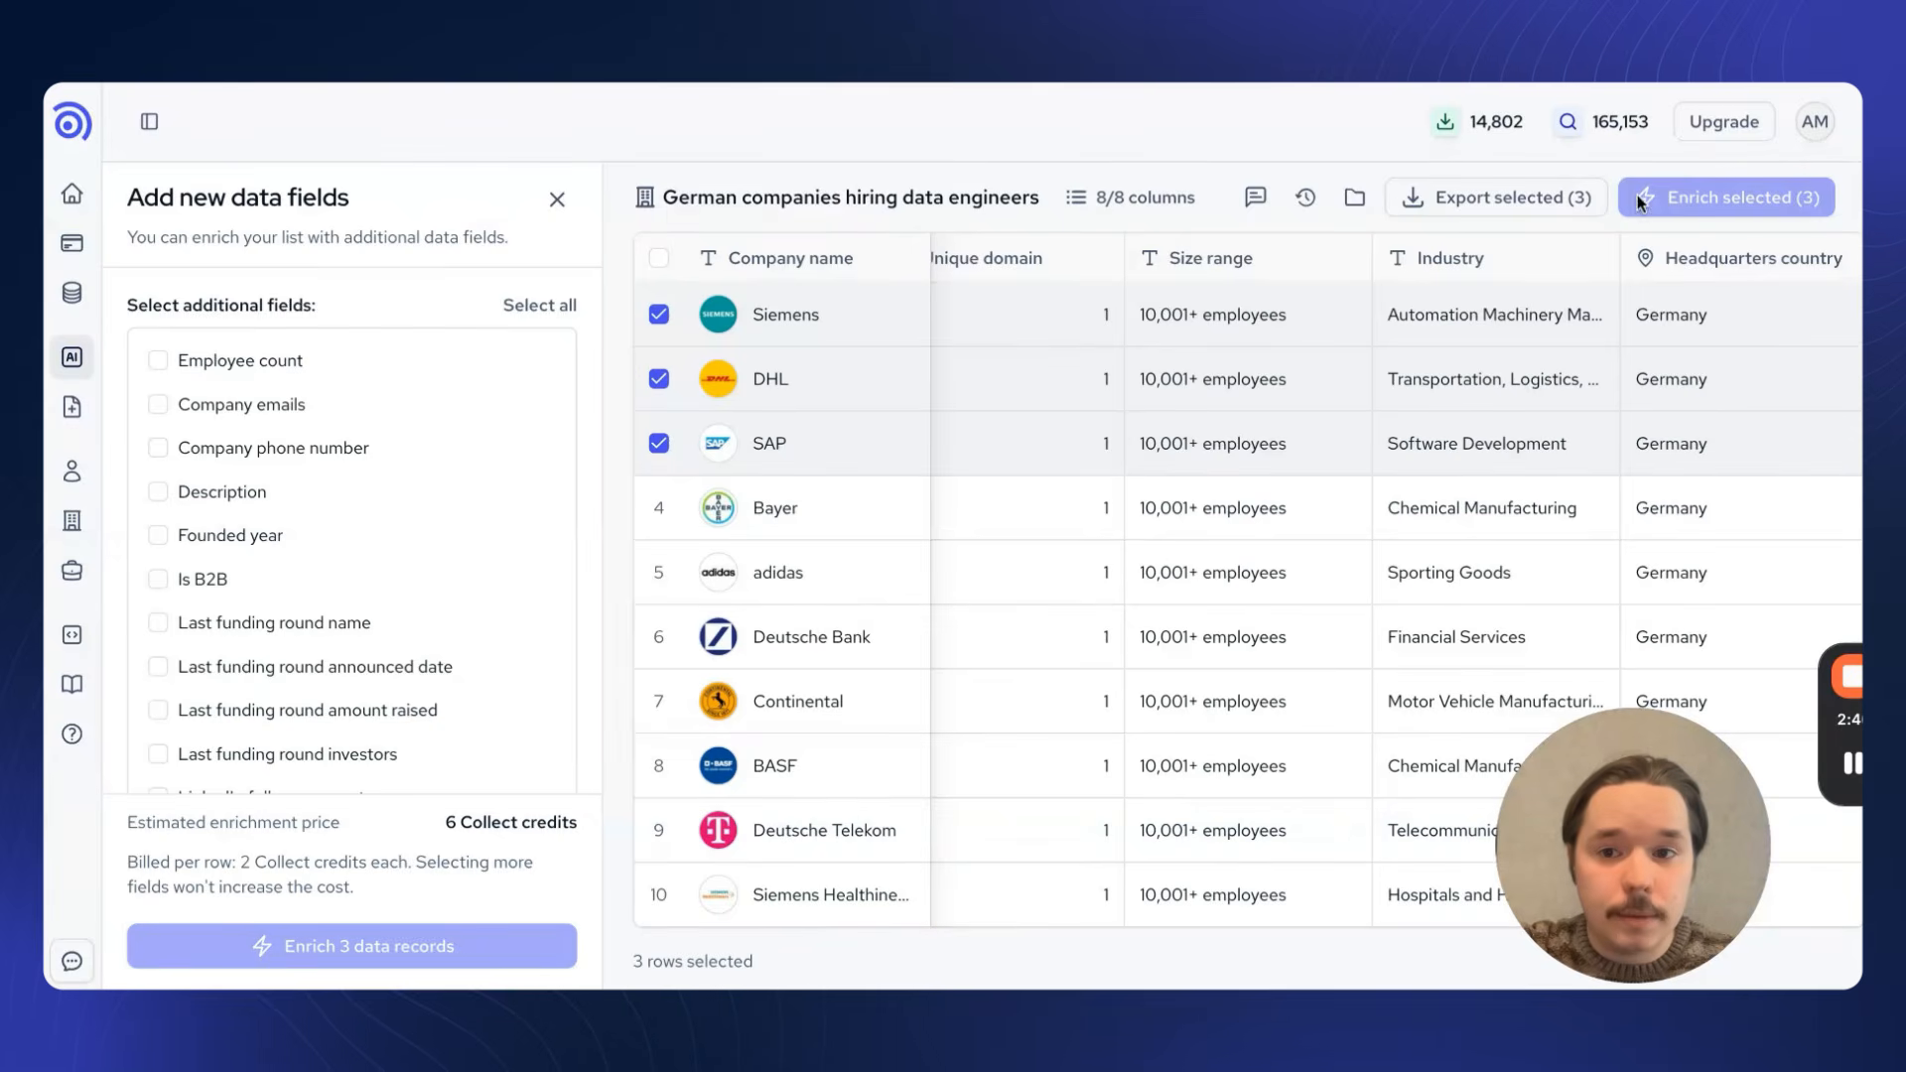
pyautogui.click(242, 364)
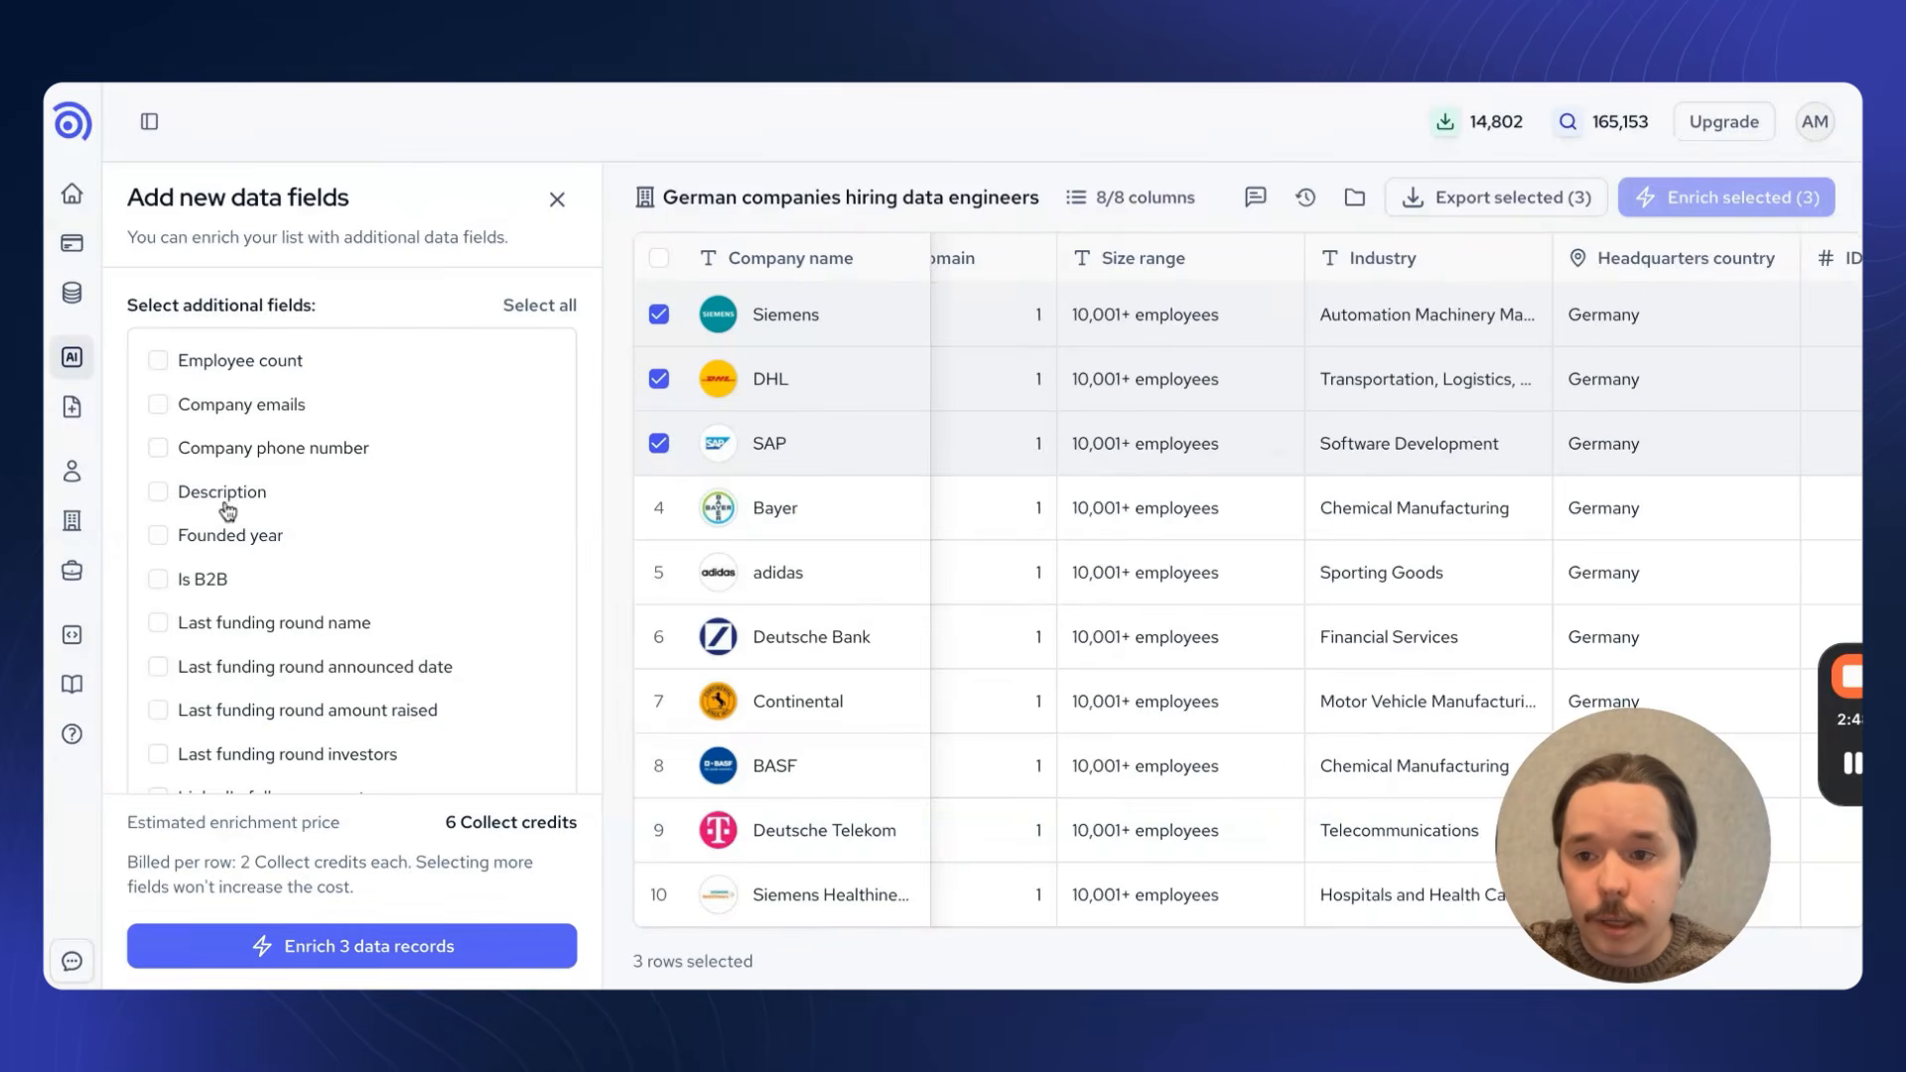
pyautogui.click(227, 497)
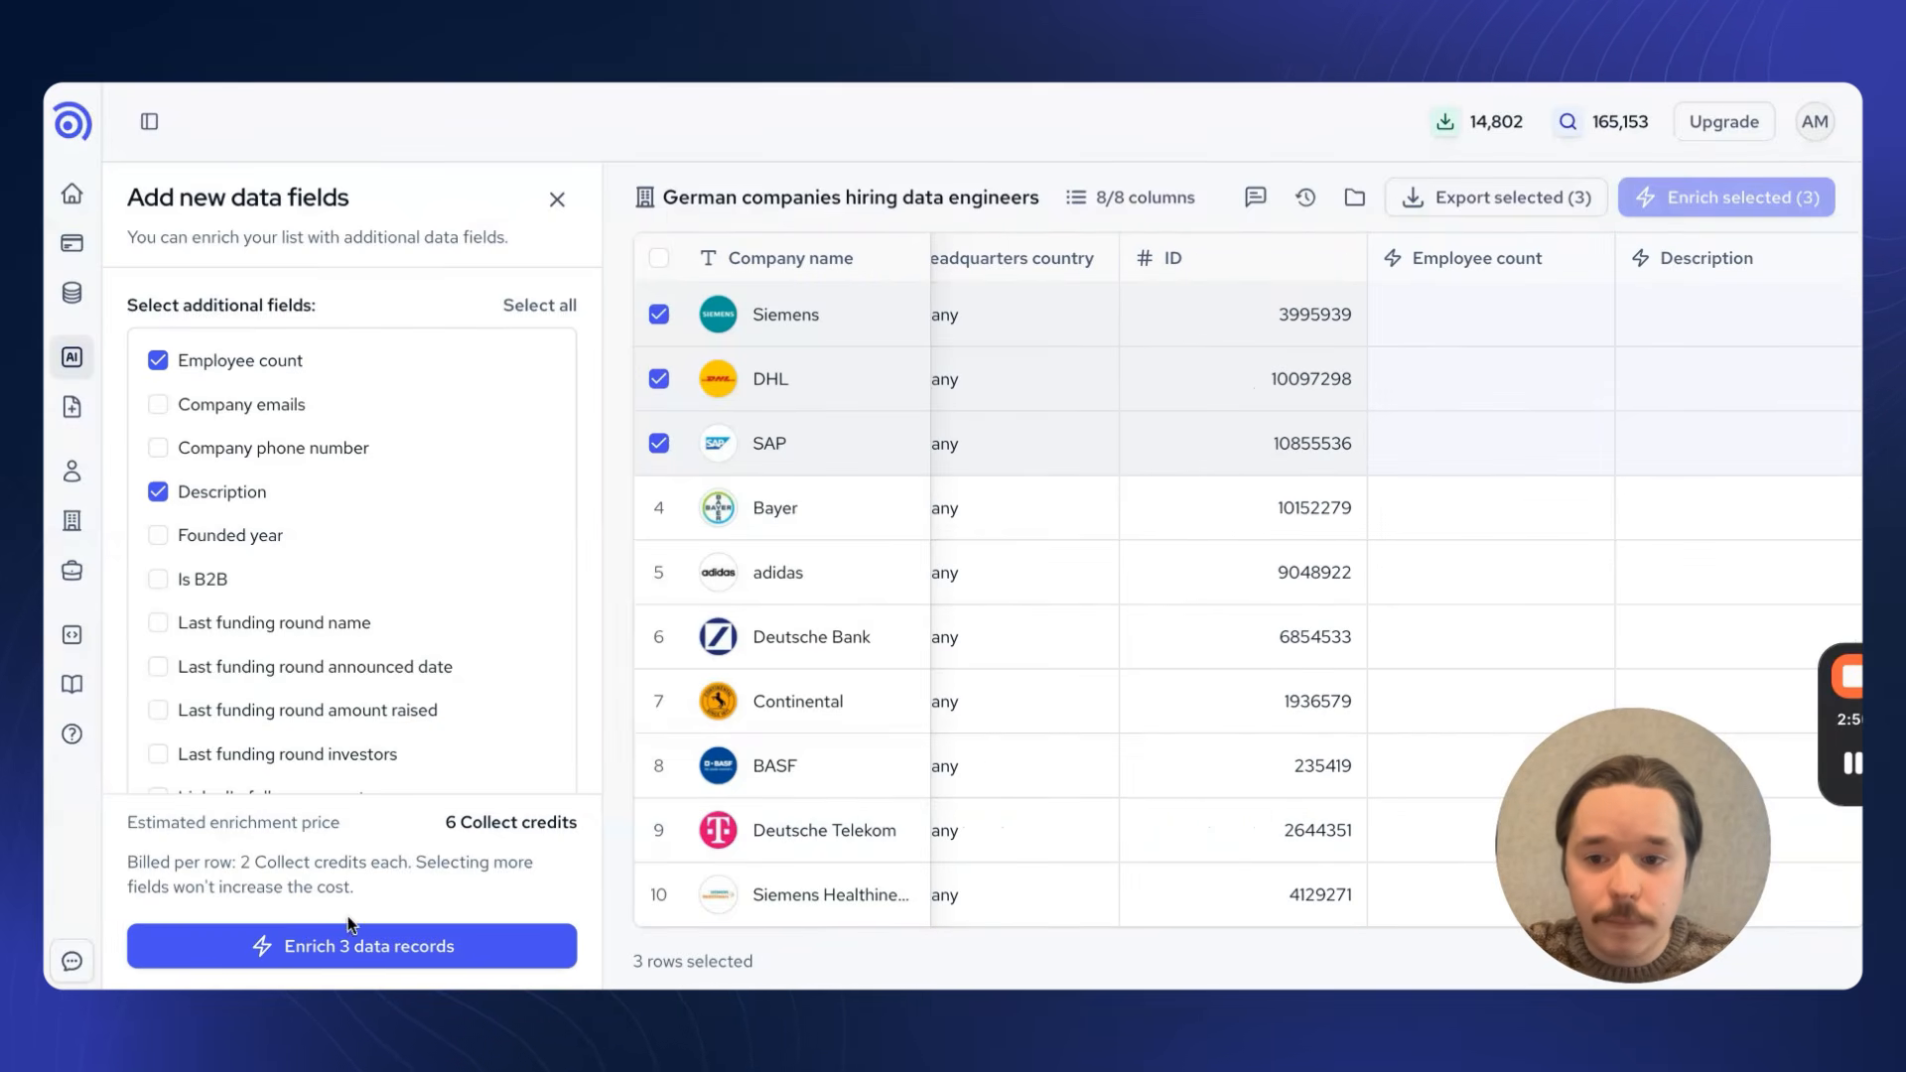
pyautogui.click(362, 948)
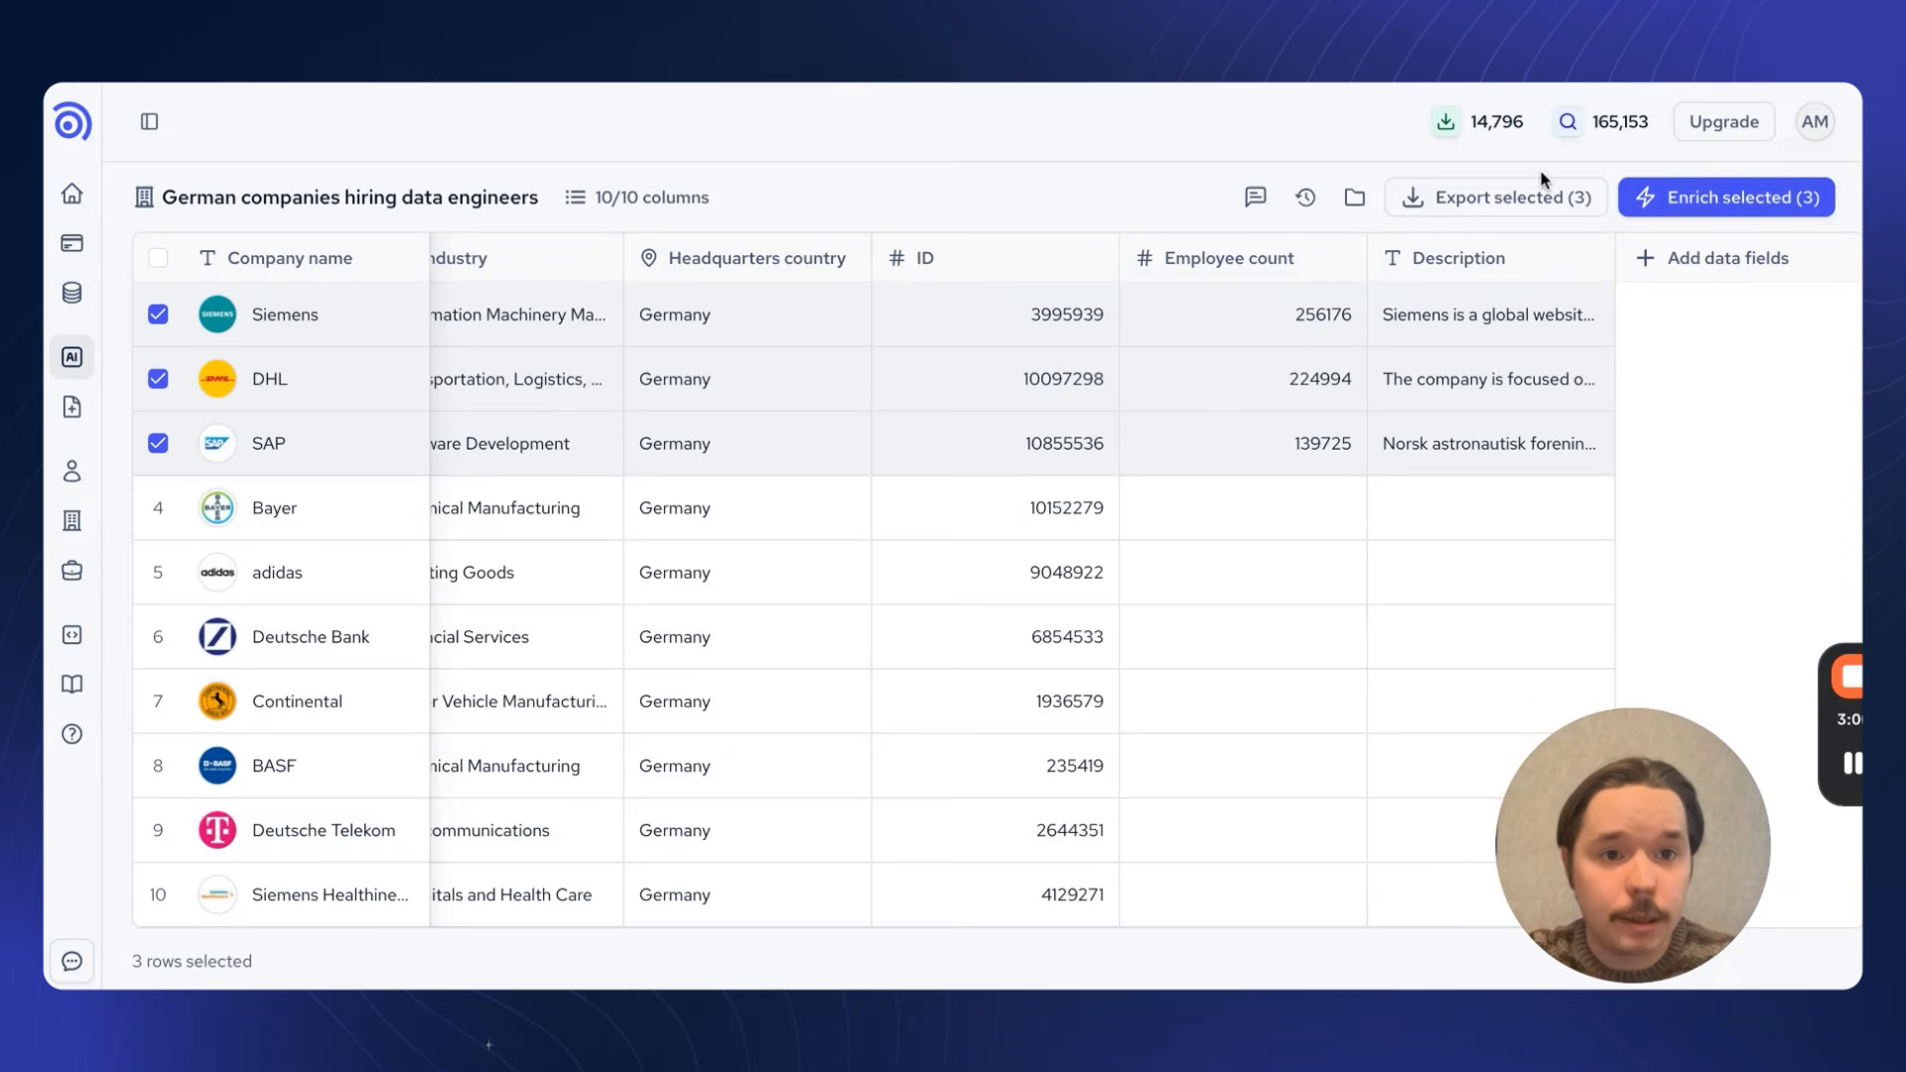
# Step: Review the export formats for the selected records and deselect Siemens, DHL and SAP
pyautogui.click(1518, 212)
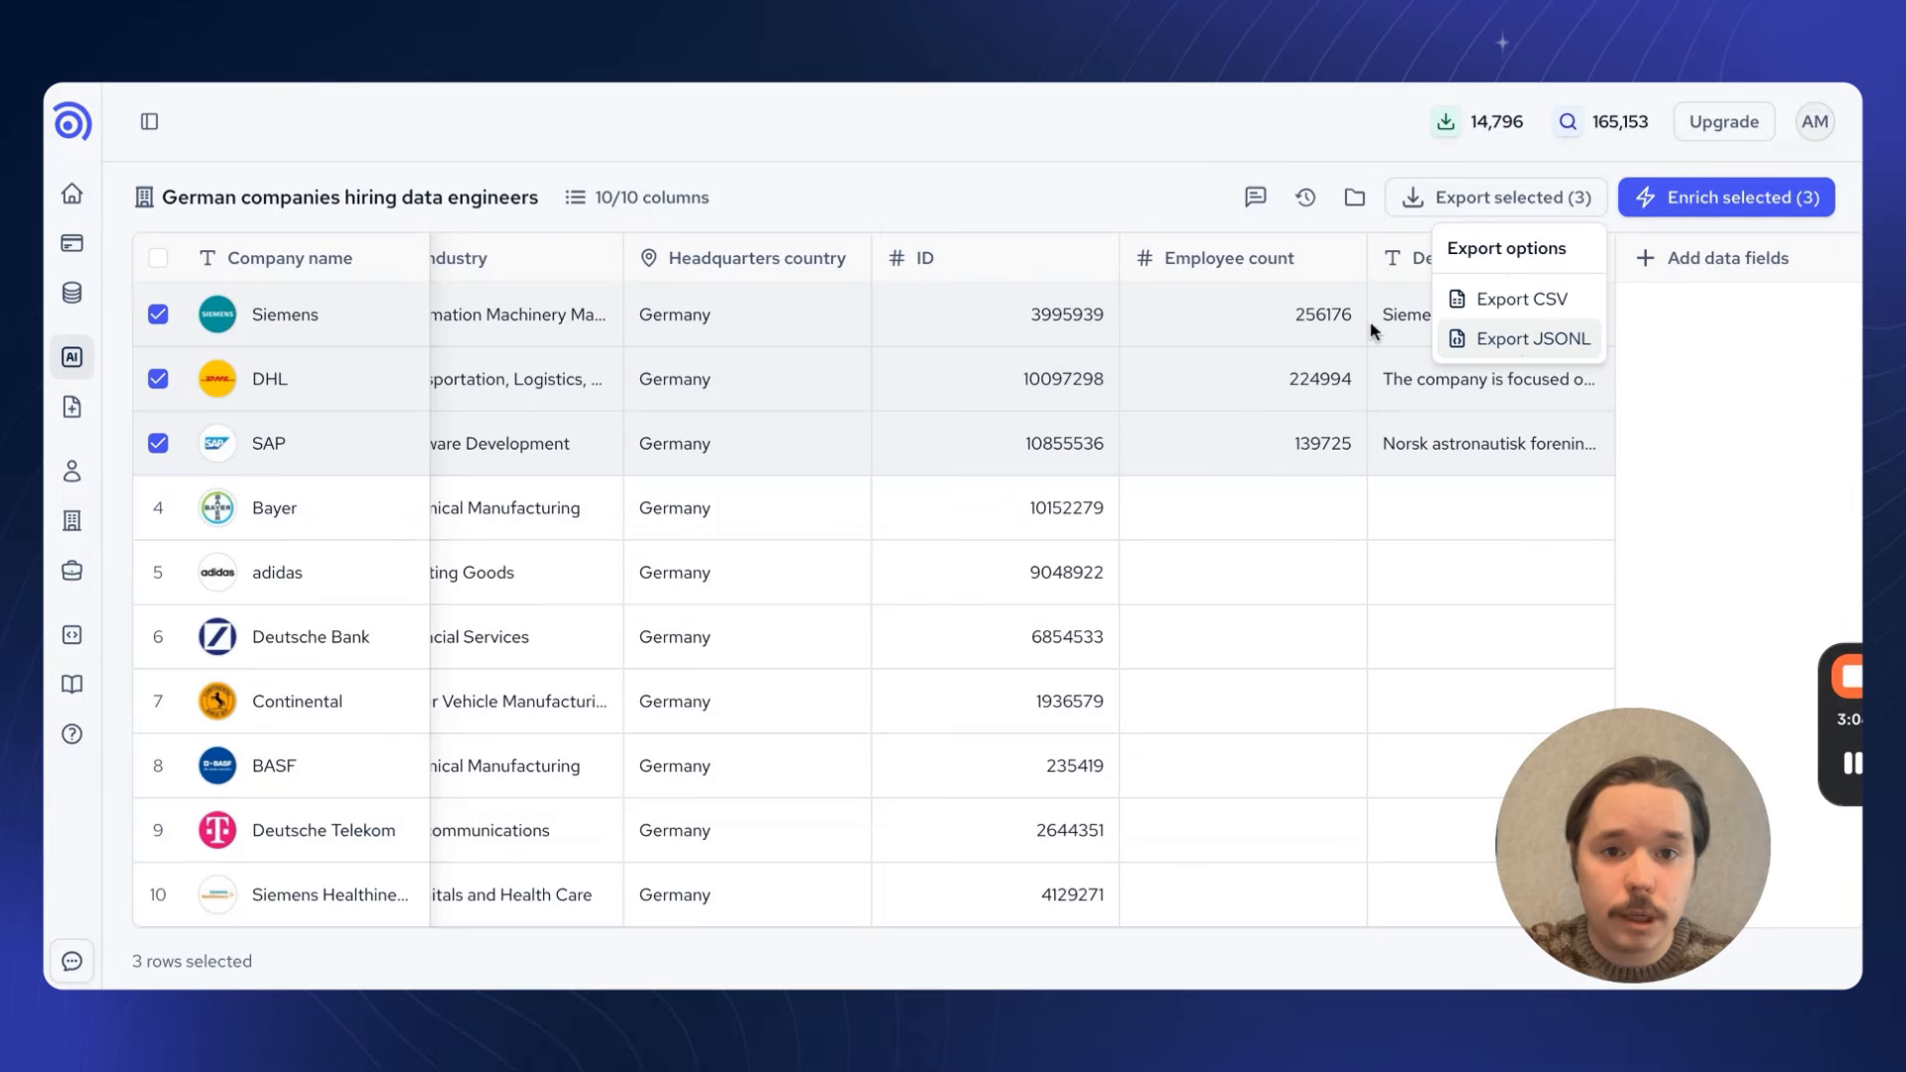
pyautogui.click(160, 328)
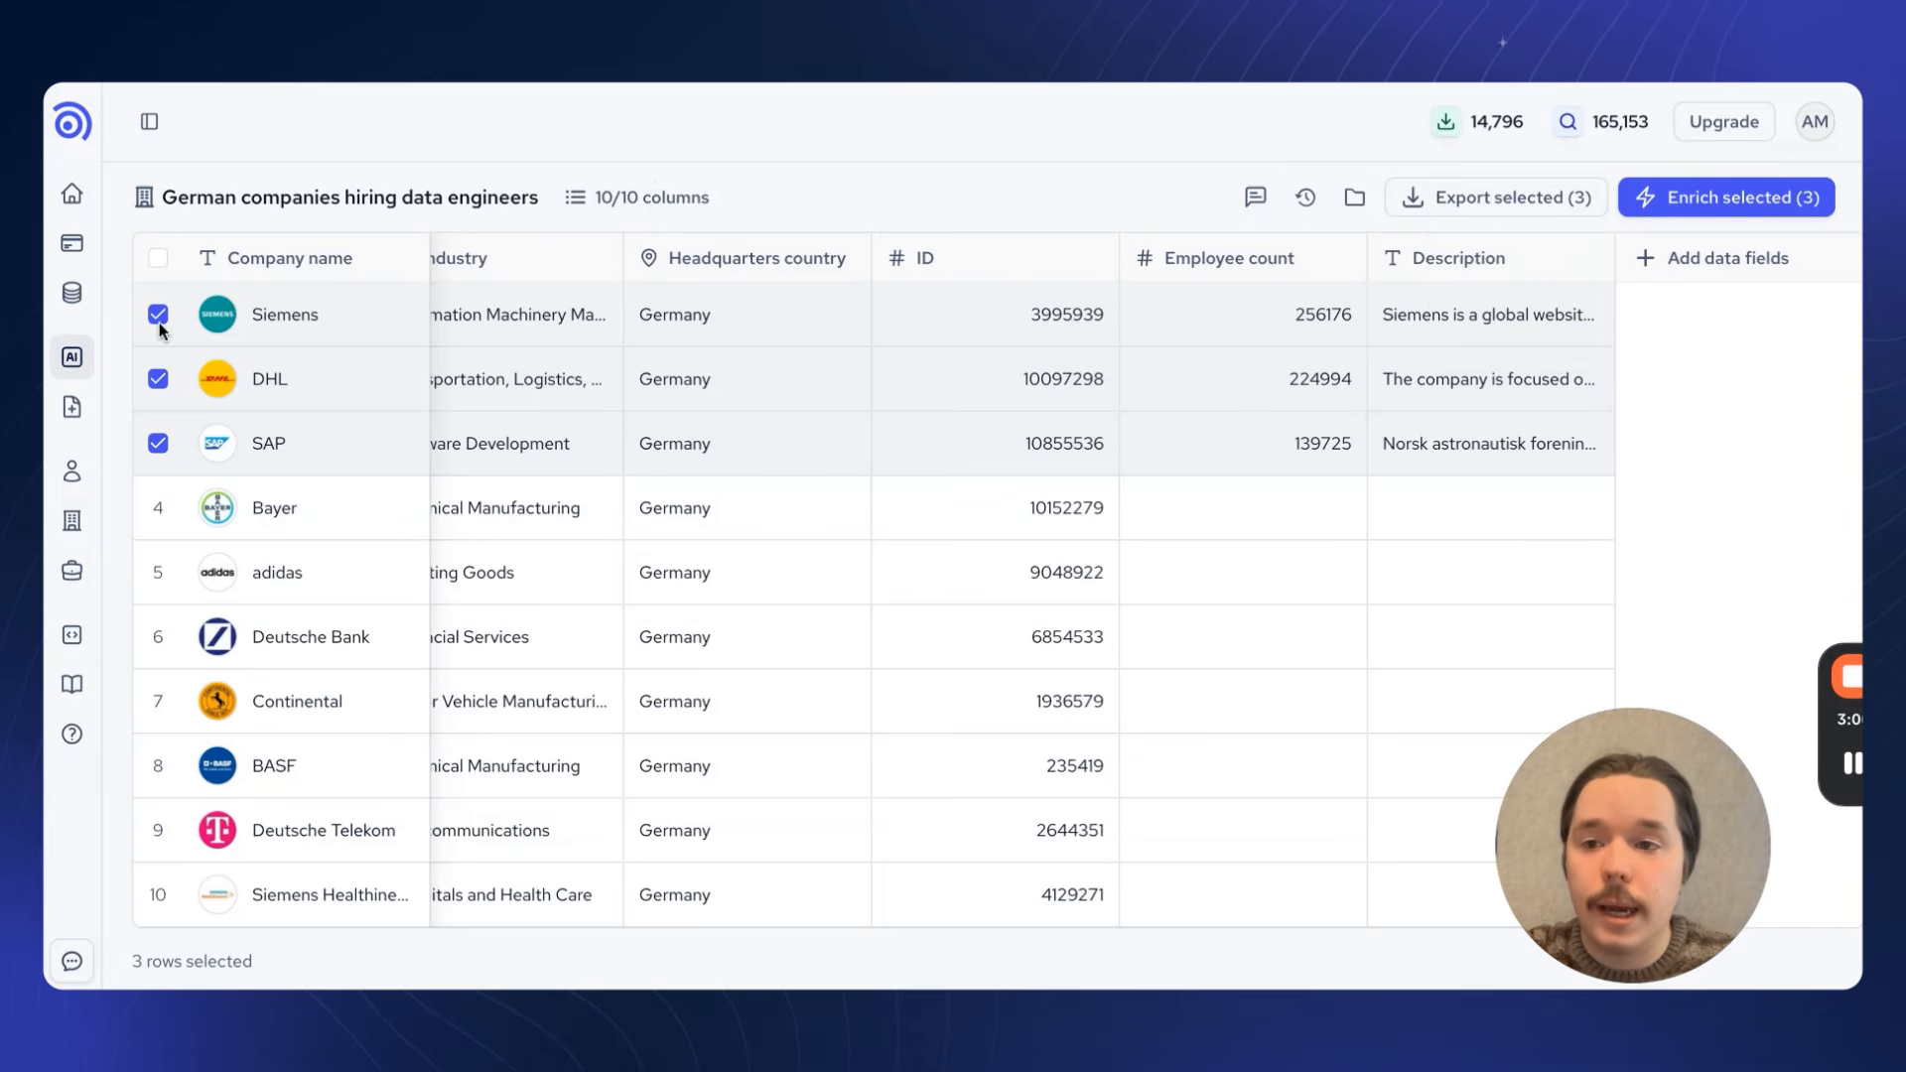
pyautogui.click(158, 315)
pyautogui.click(158, 378)
pyautogui.click(158, 442)
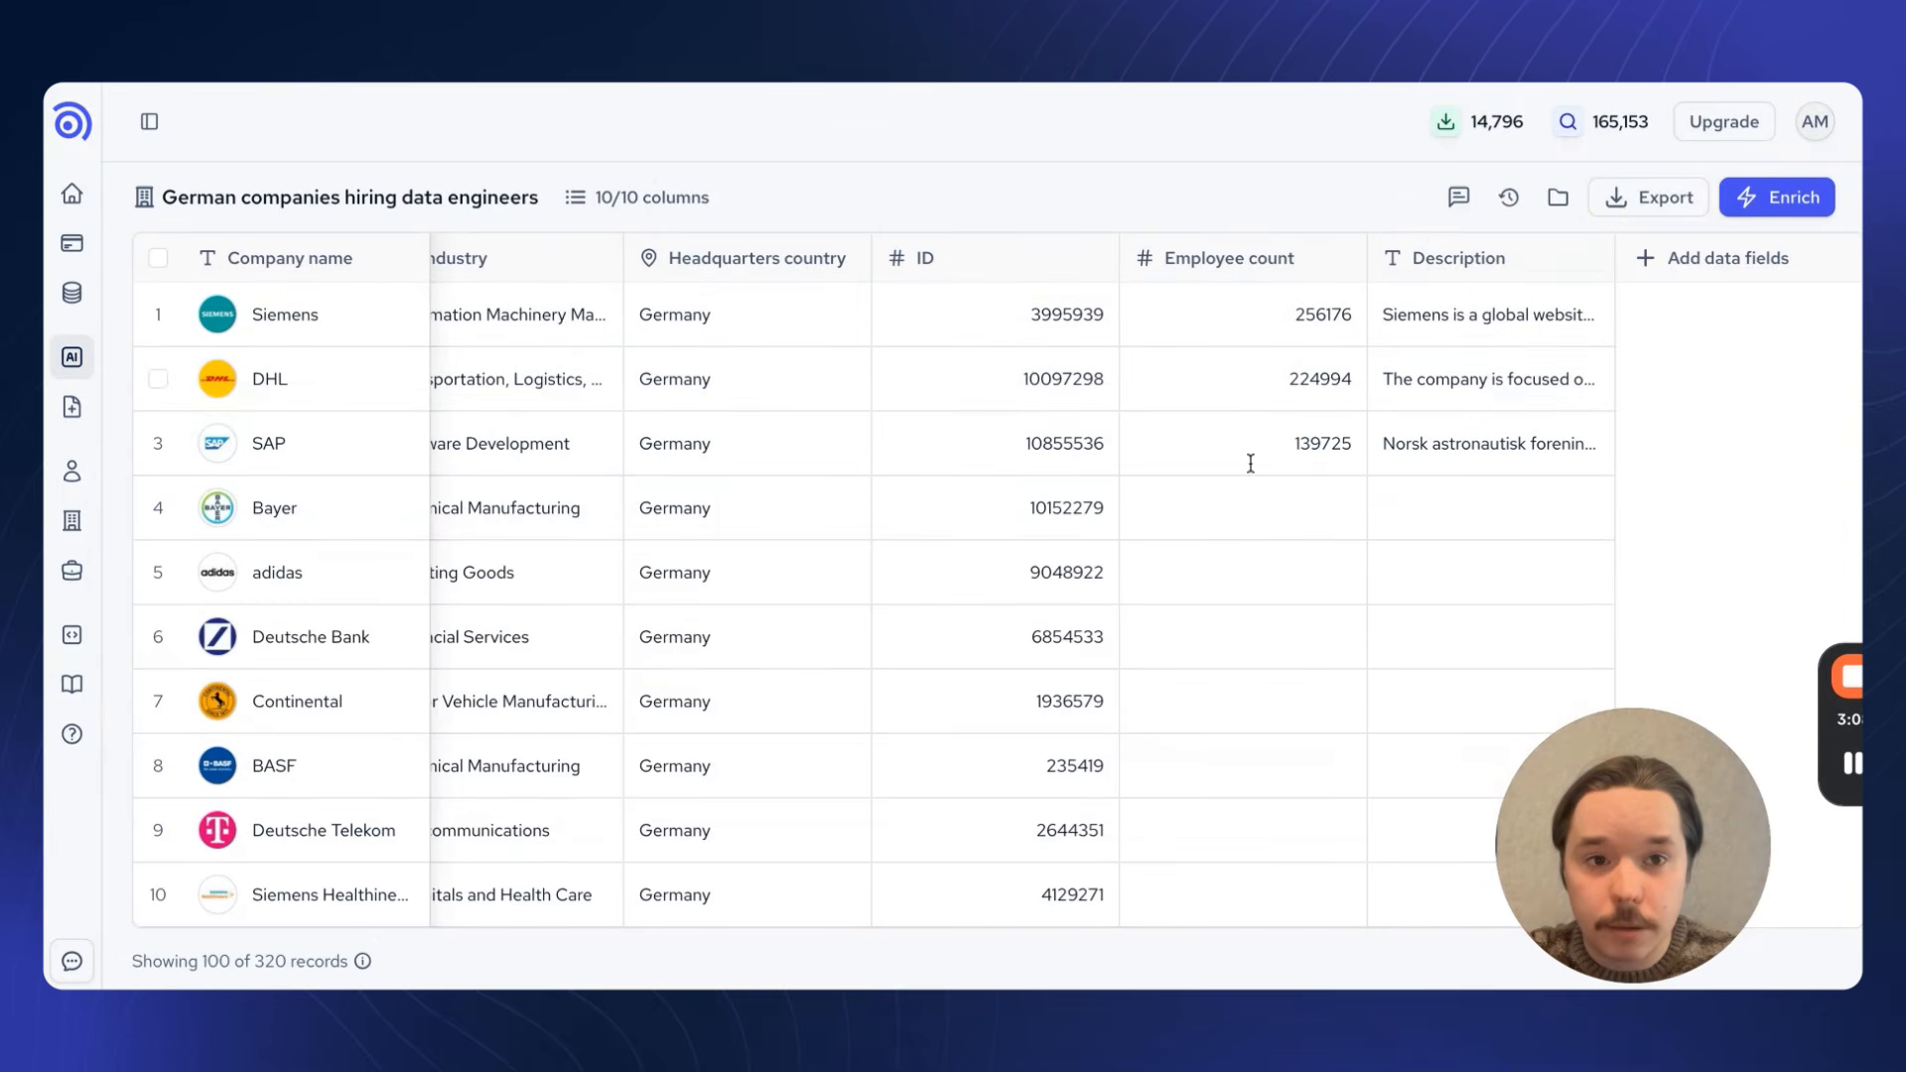
# Step: Review the full list's export options and generate an enriched JSONL file of all 320 German company records
pyautogui.click(1639, 200)
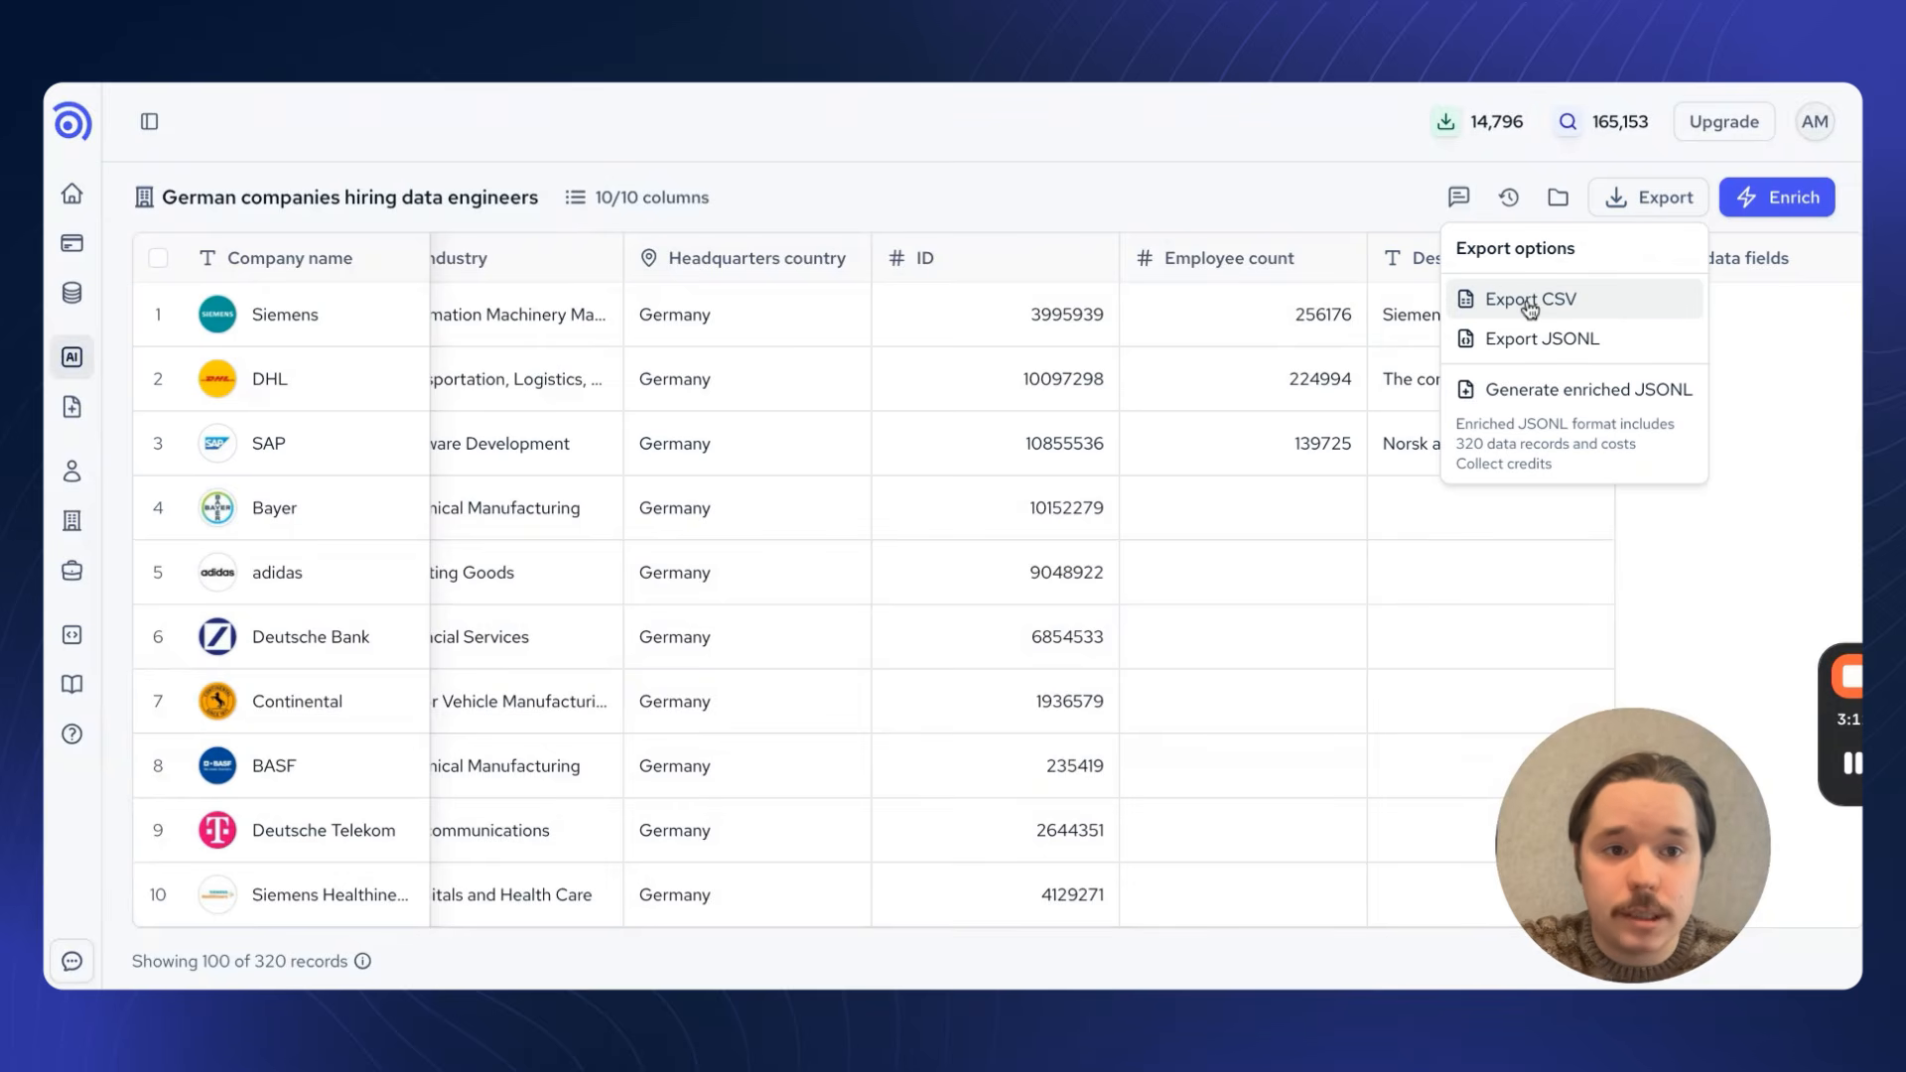
pyautogui.click(1785, 365)
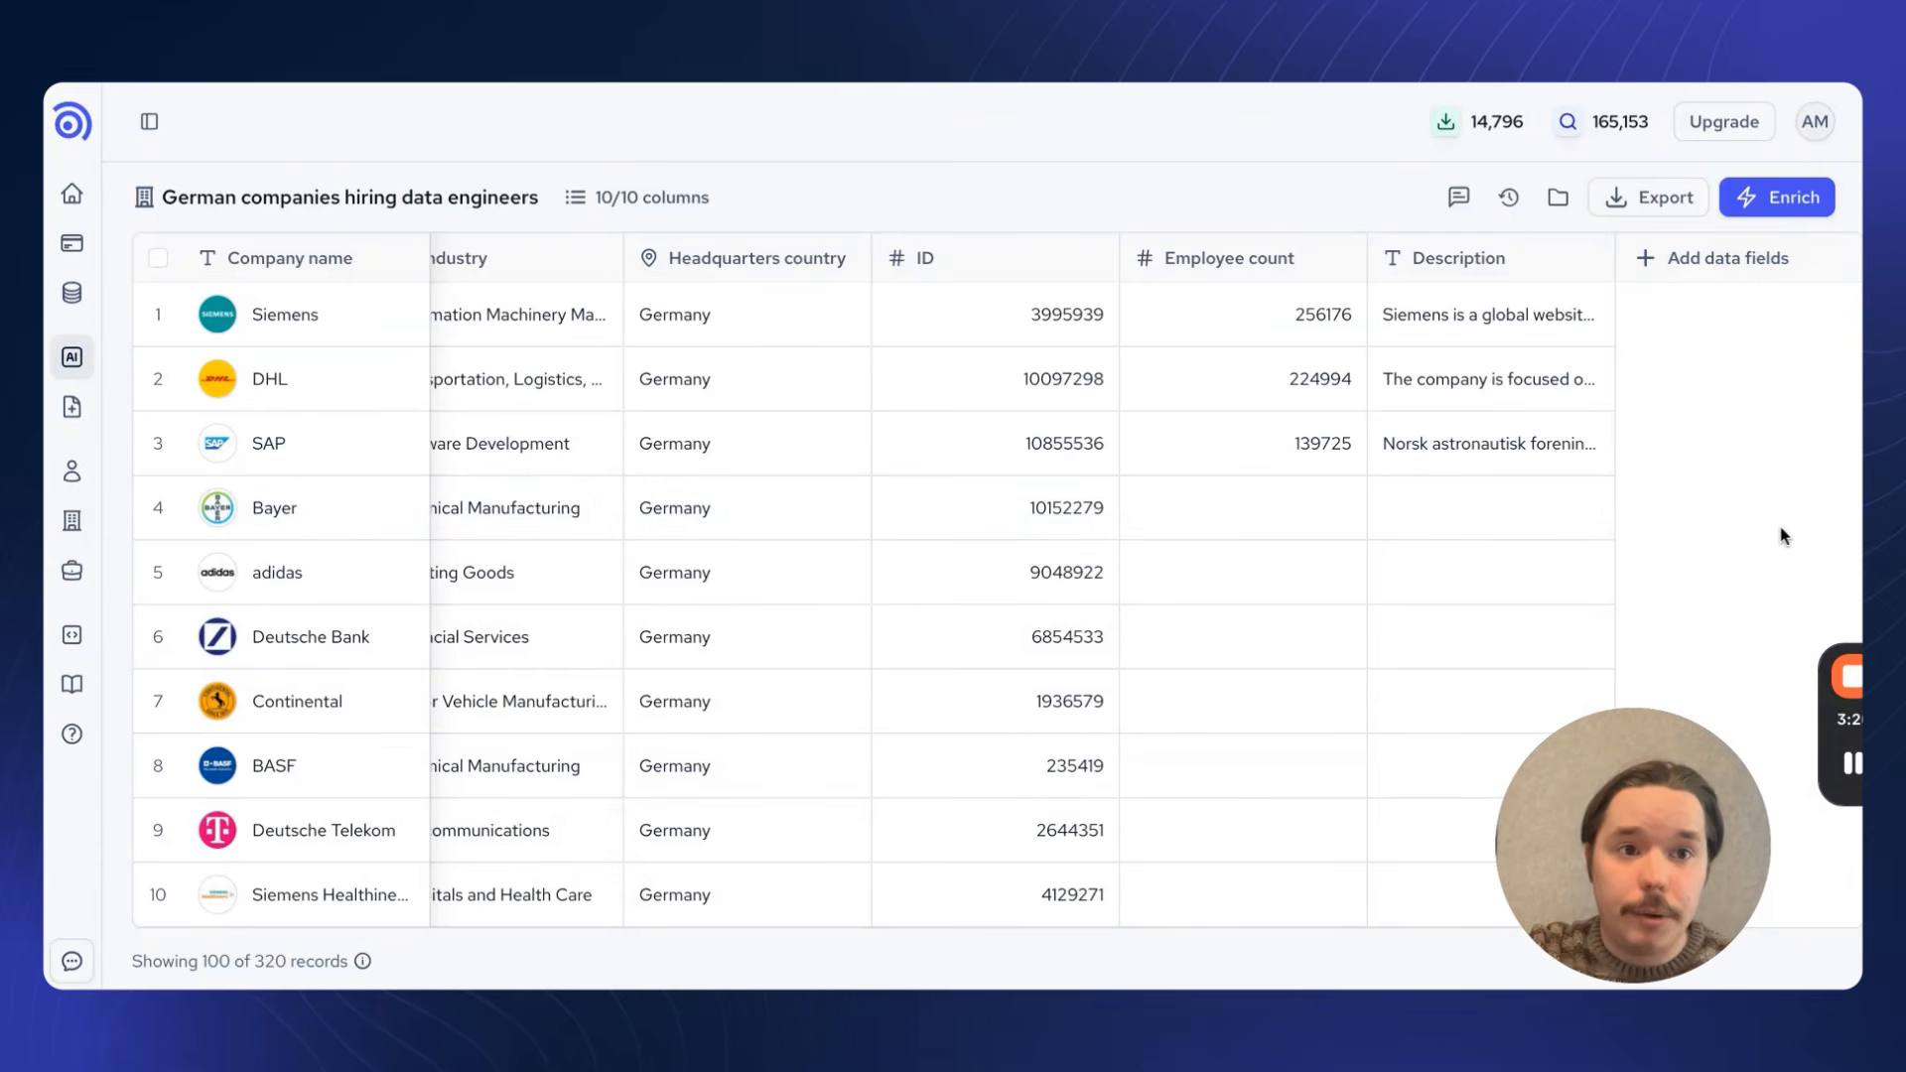
pyautogui.click(1657, 212)
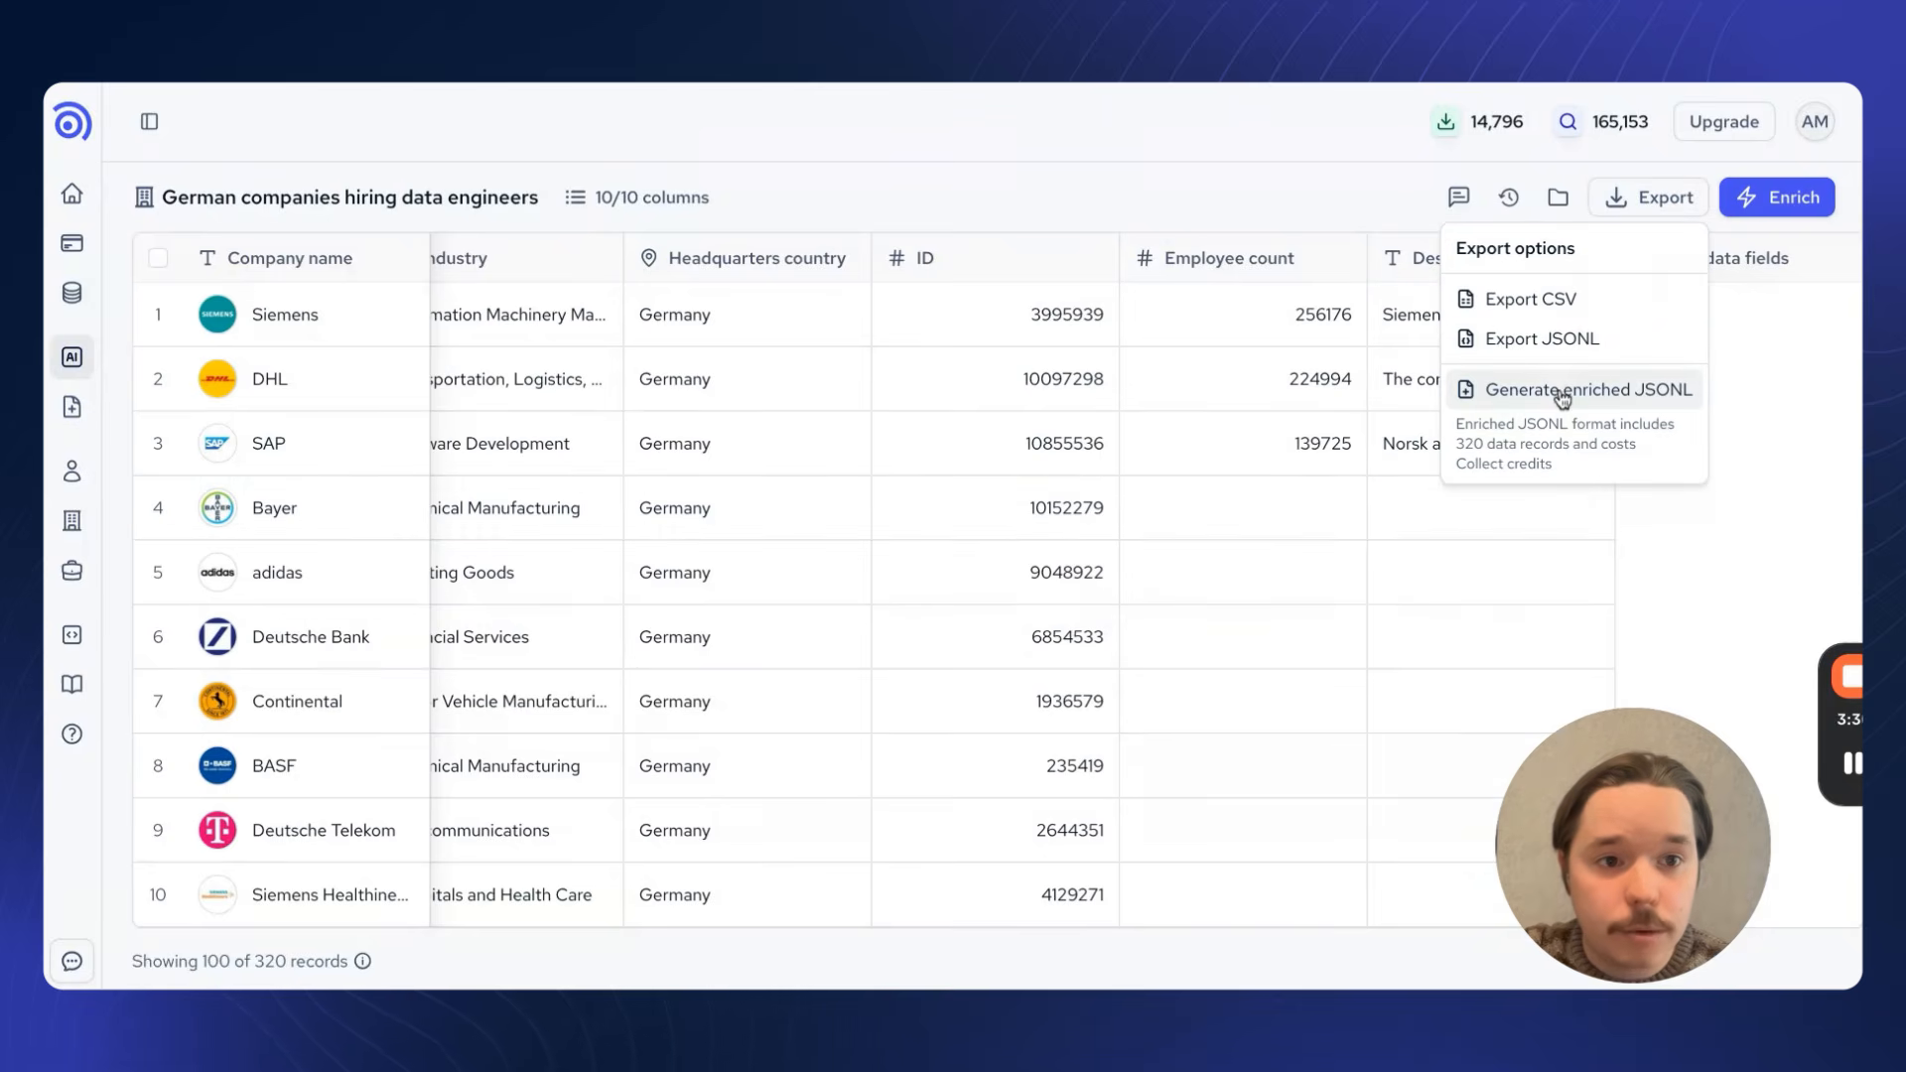
pyautogui.click(1564, 395)
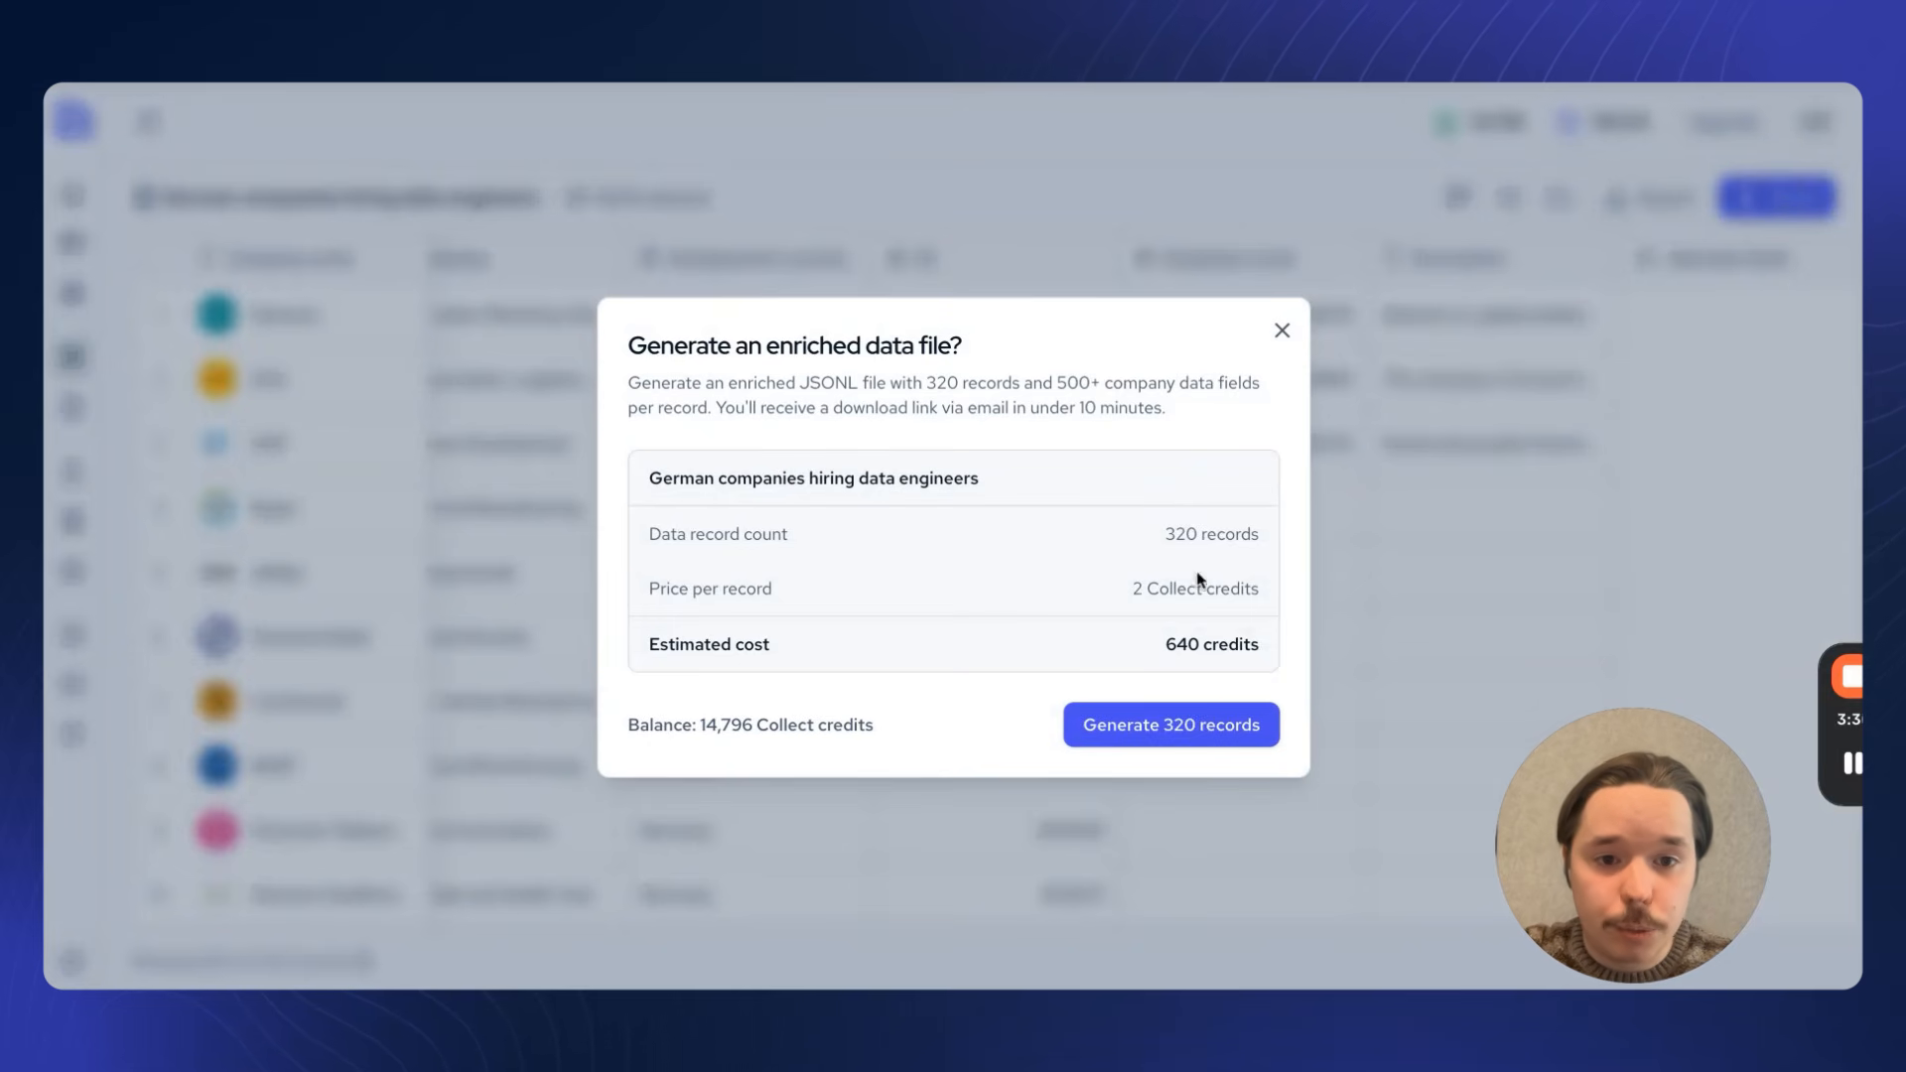
pyautogui.click(1189, 729)
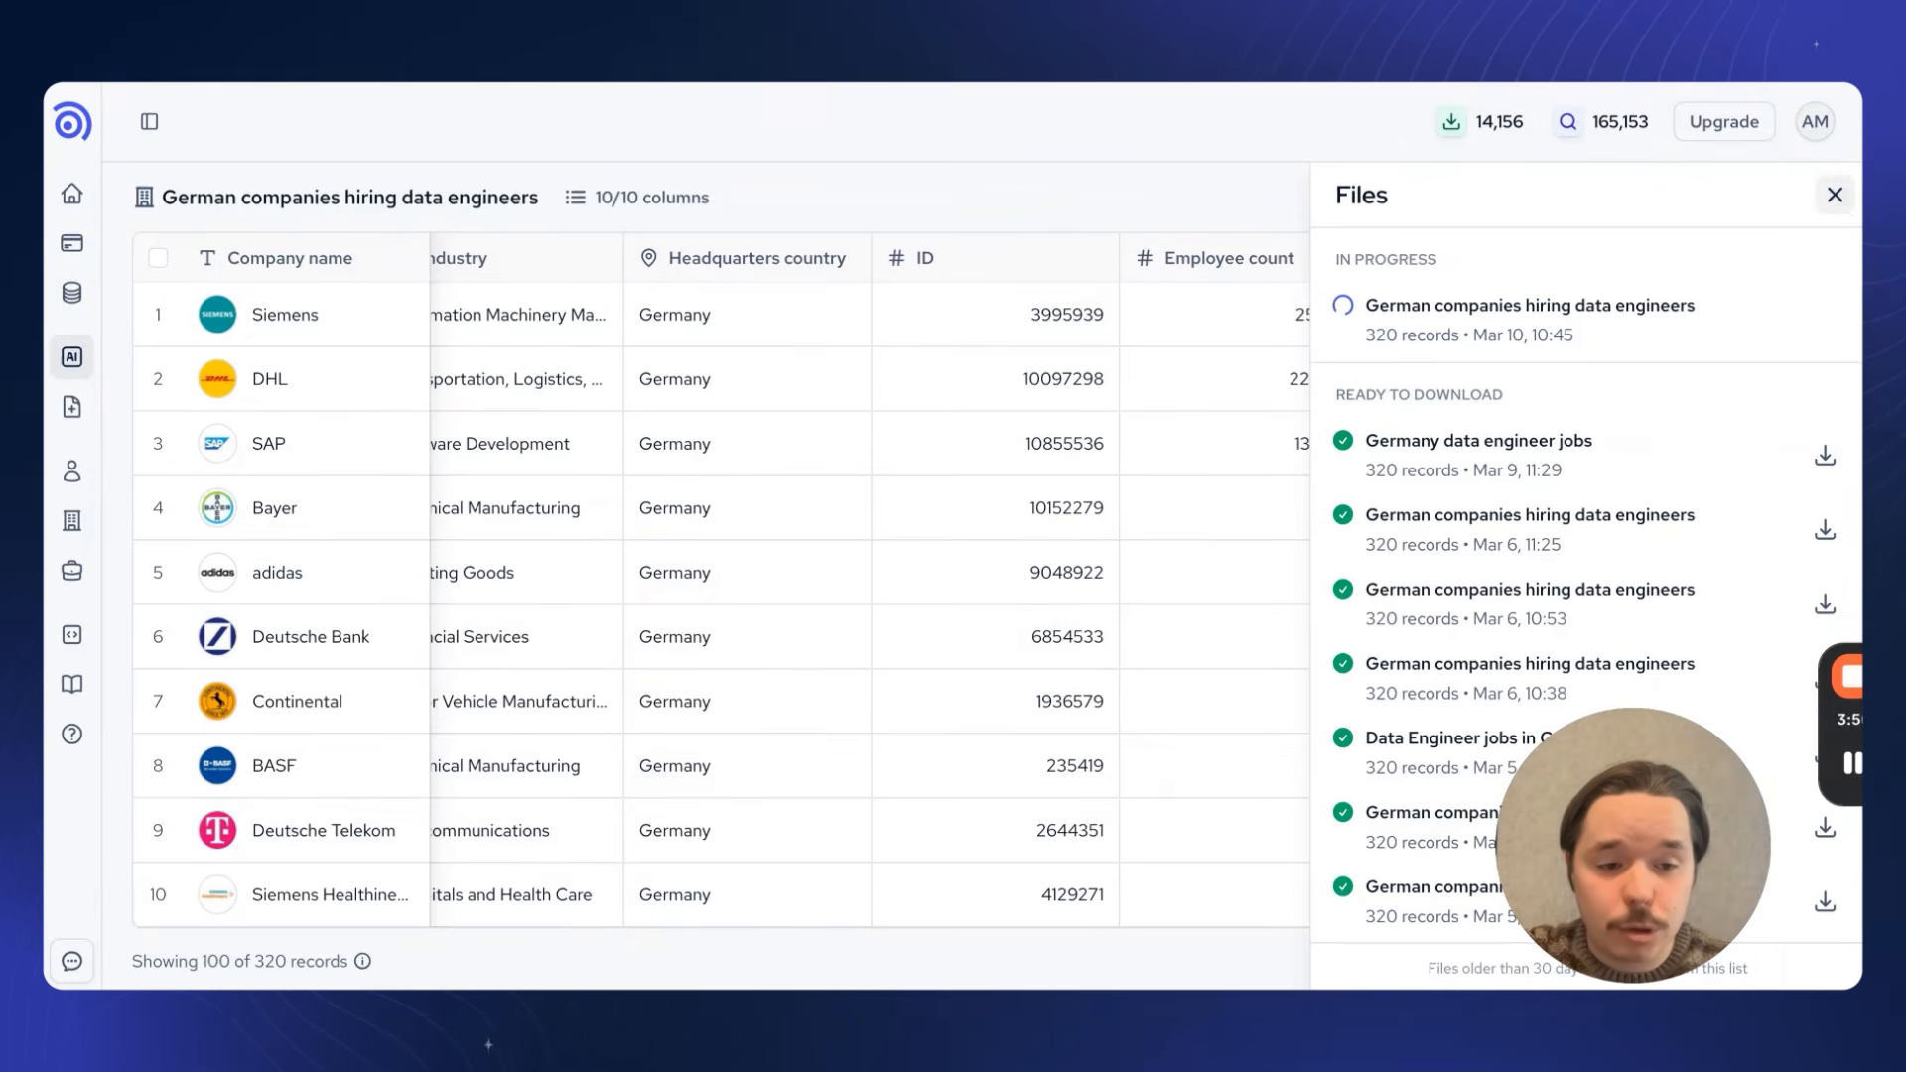
pyautogui.click(1835, 194)
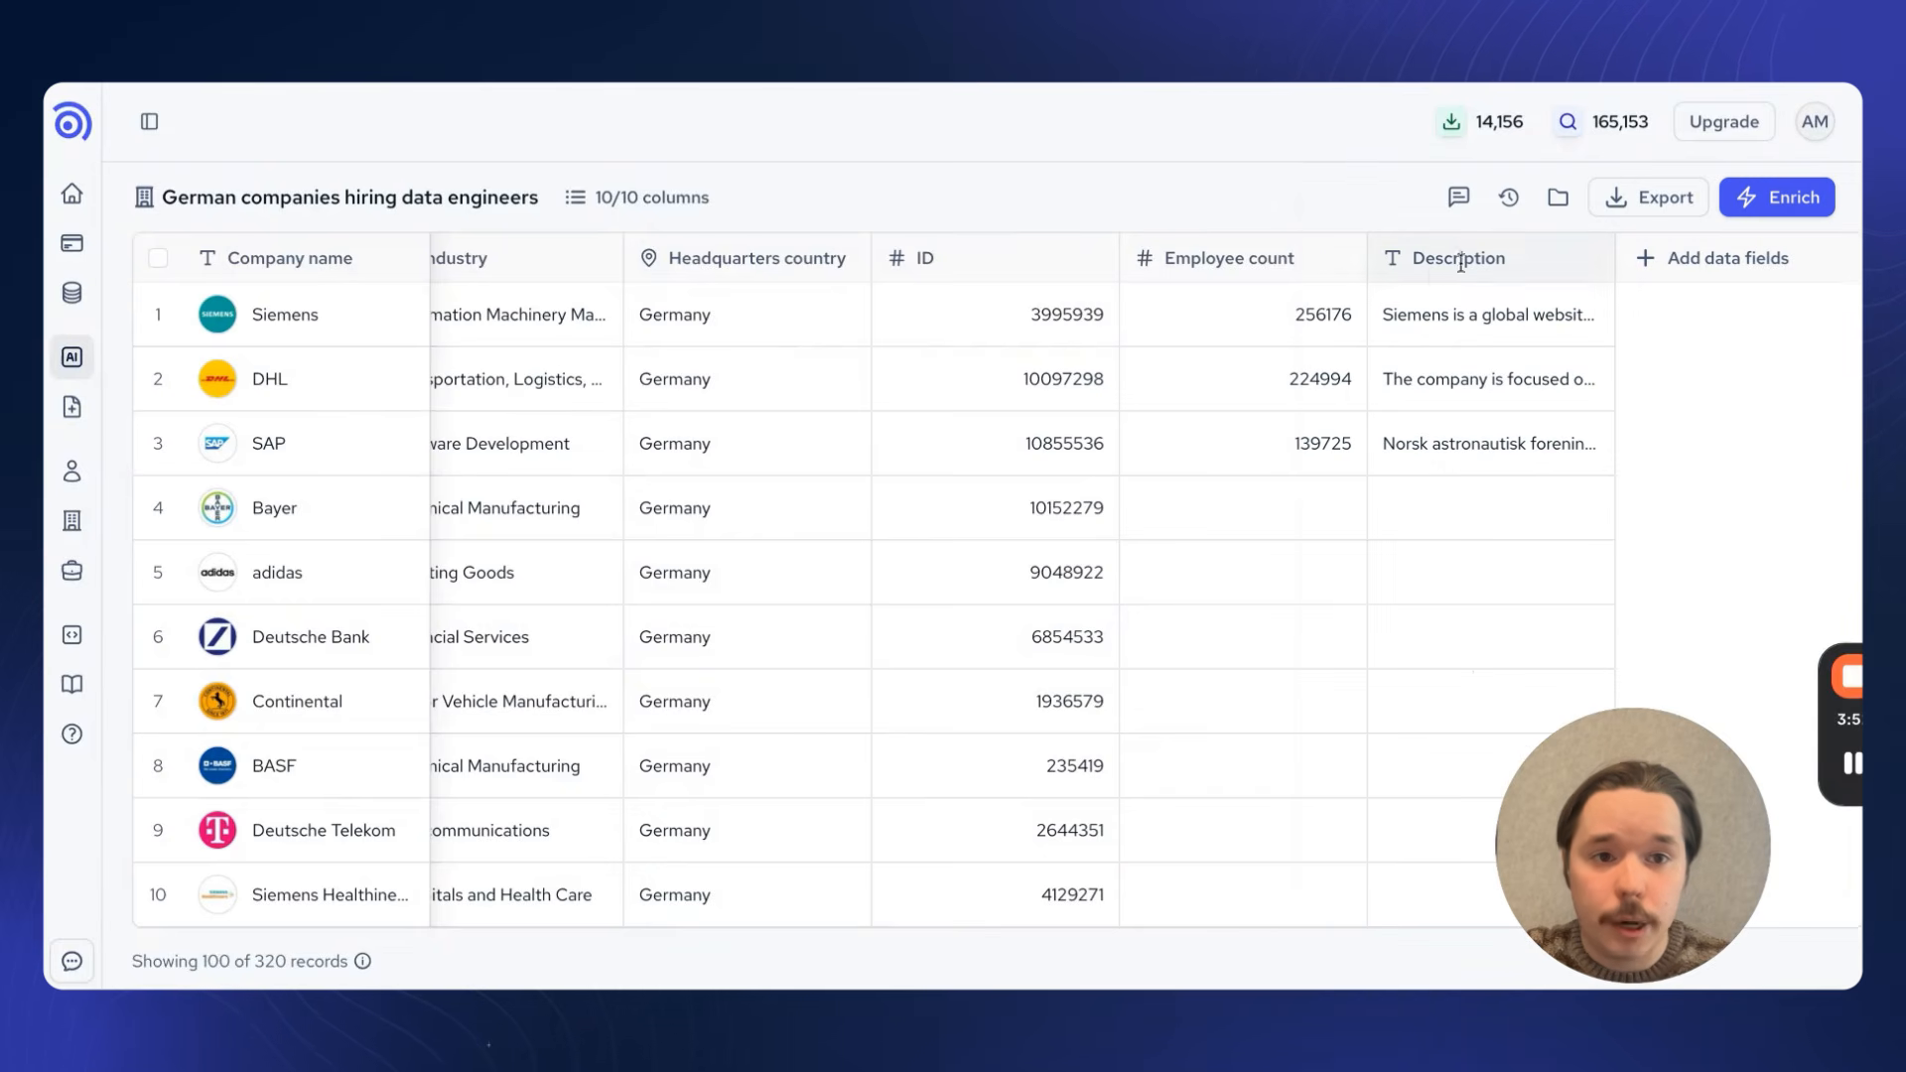
# Step: Look through the generated files list and the chat history of past searches, closing each one after viewing
pyautogui.click(1558, 197)
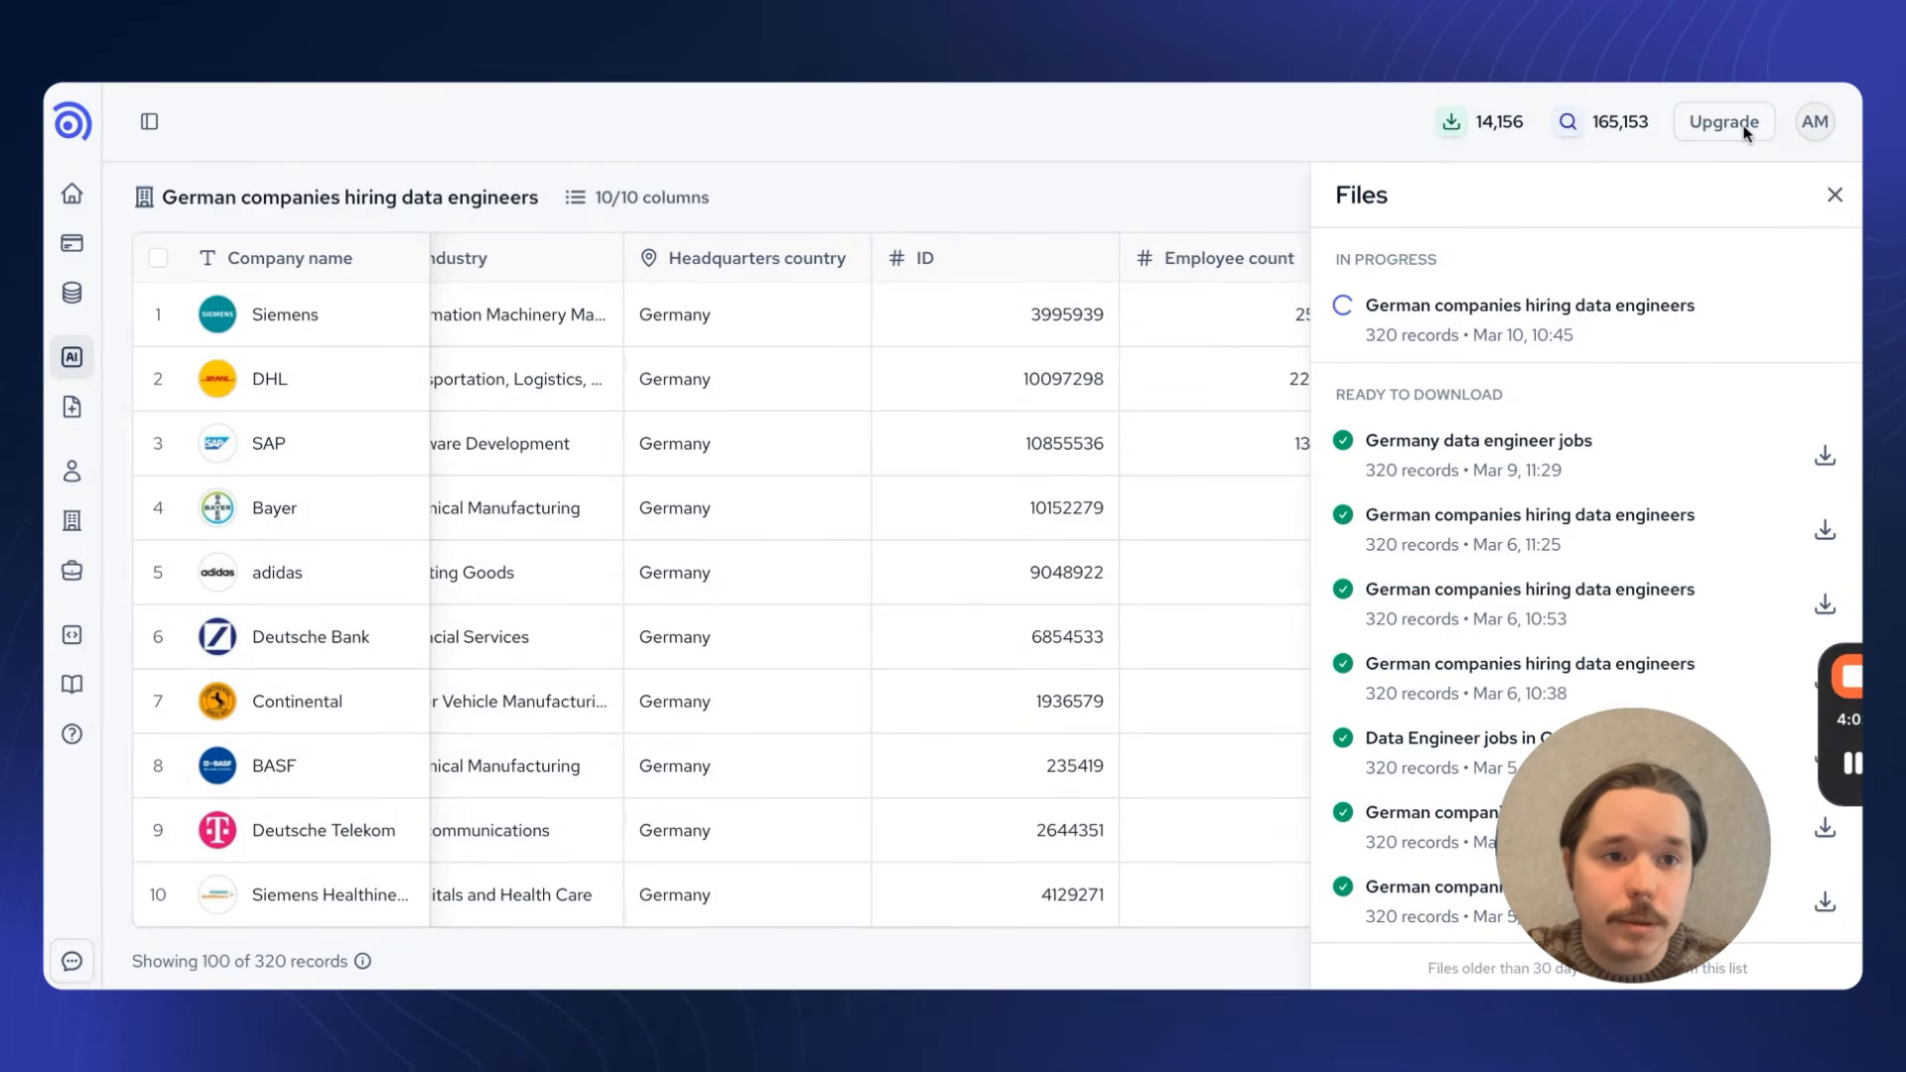
pyautogui.click(1834, 194)
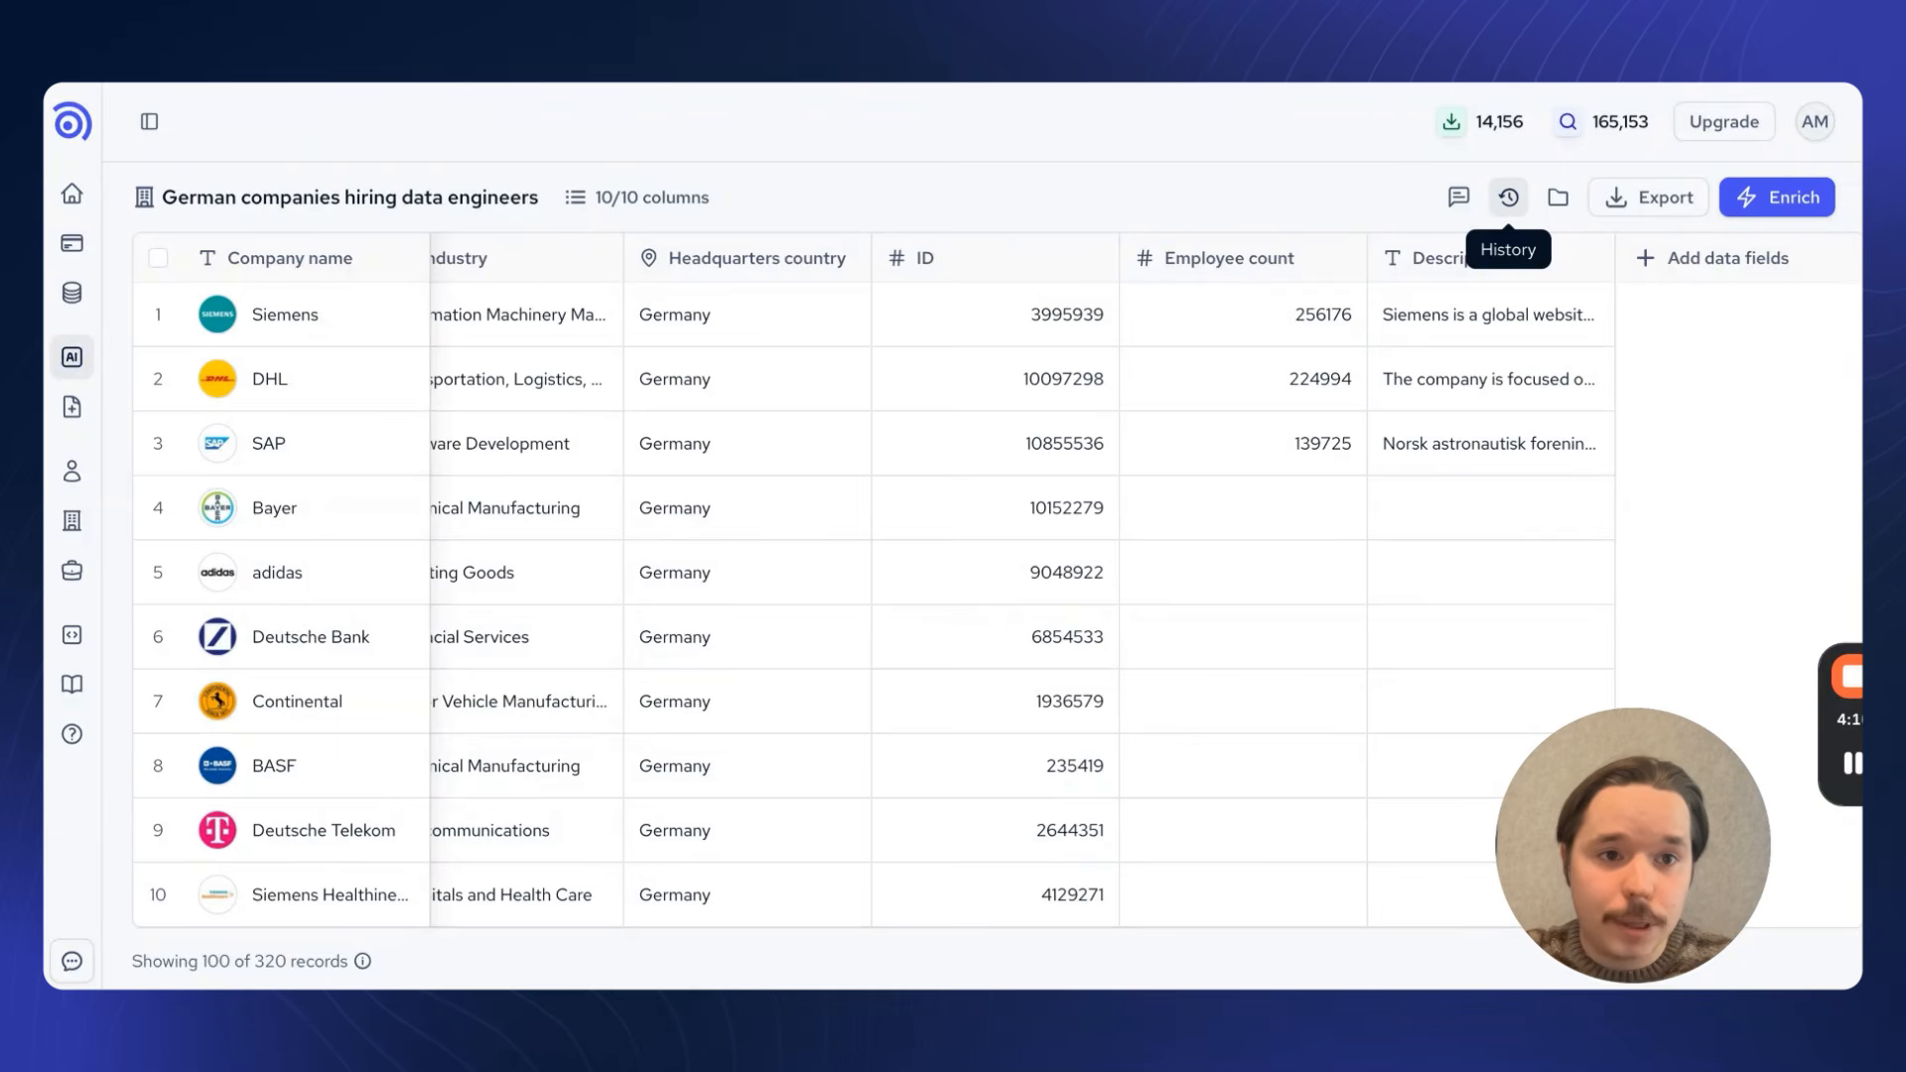
pyautogui.click(1508, 196)
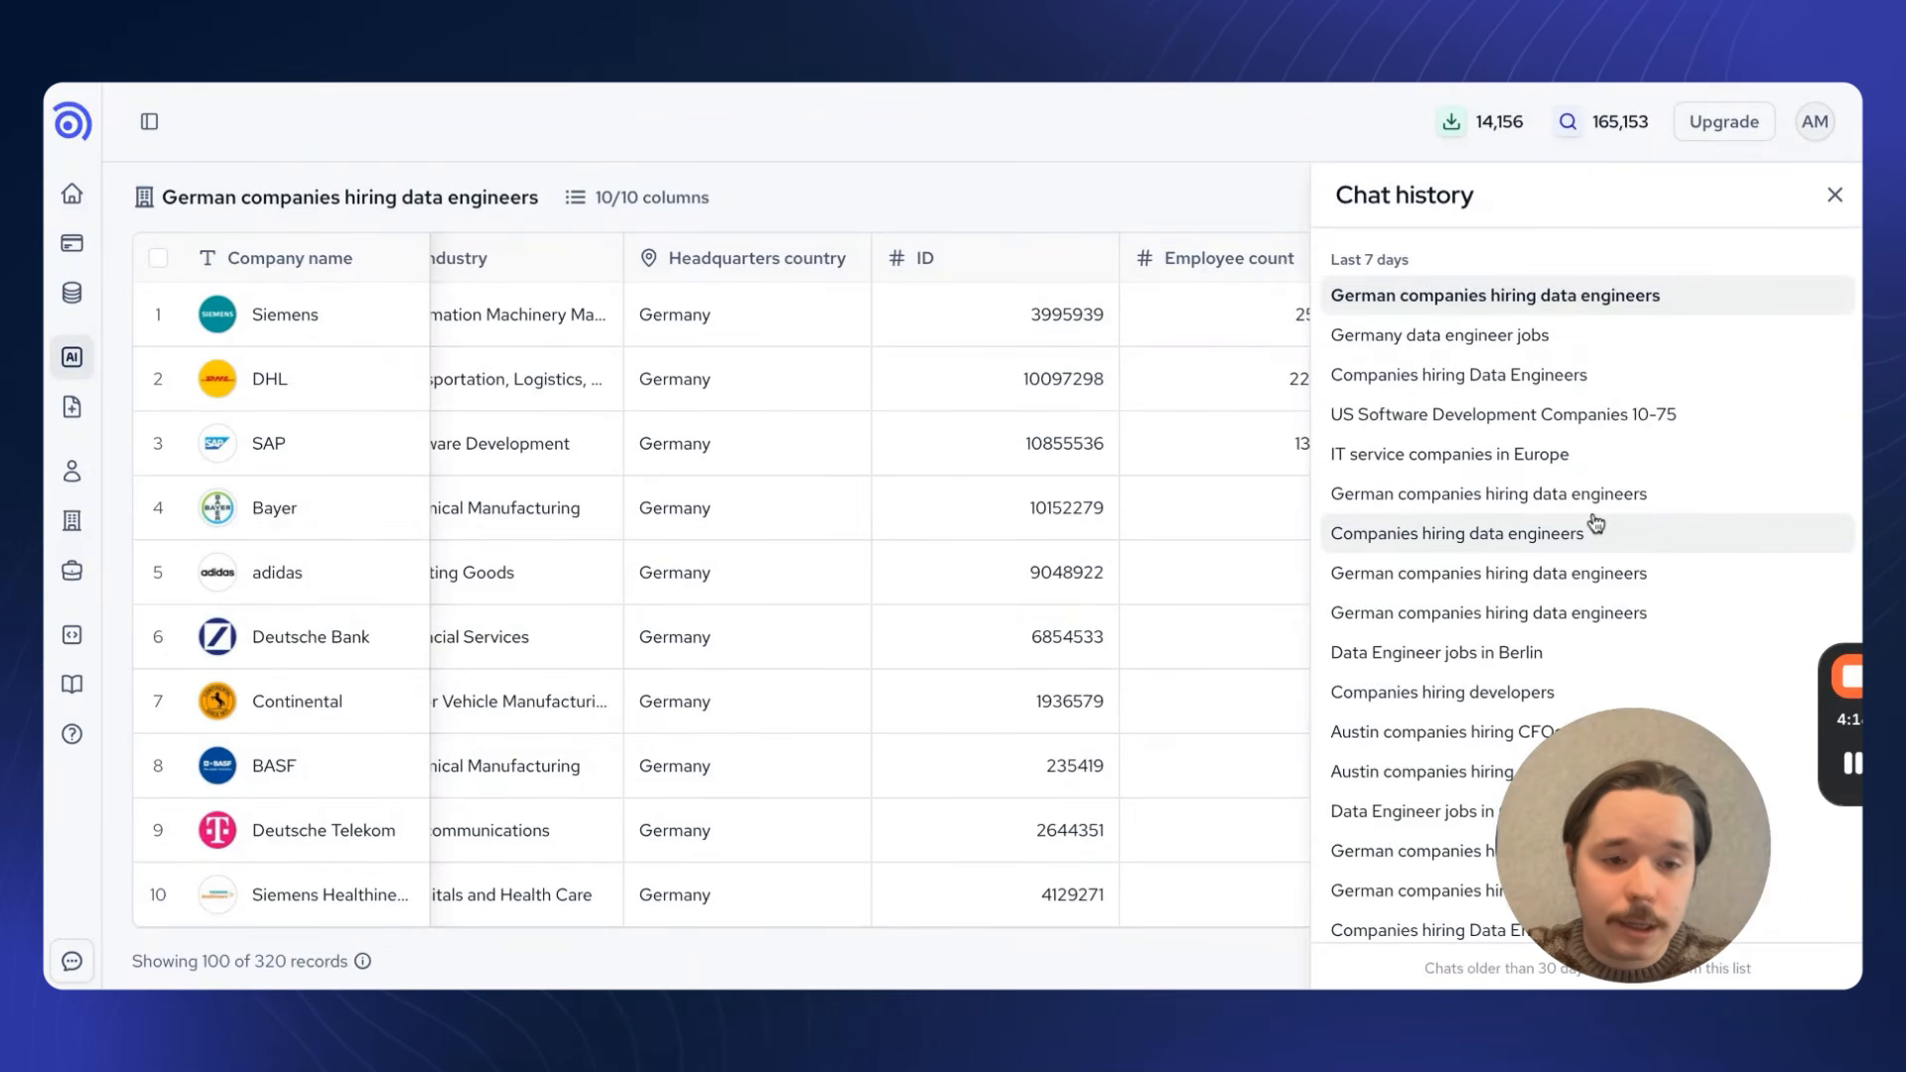
pyautogui.click(1836, 203)
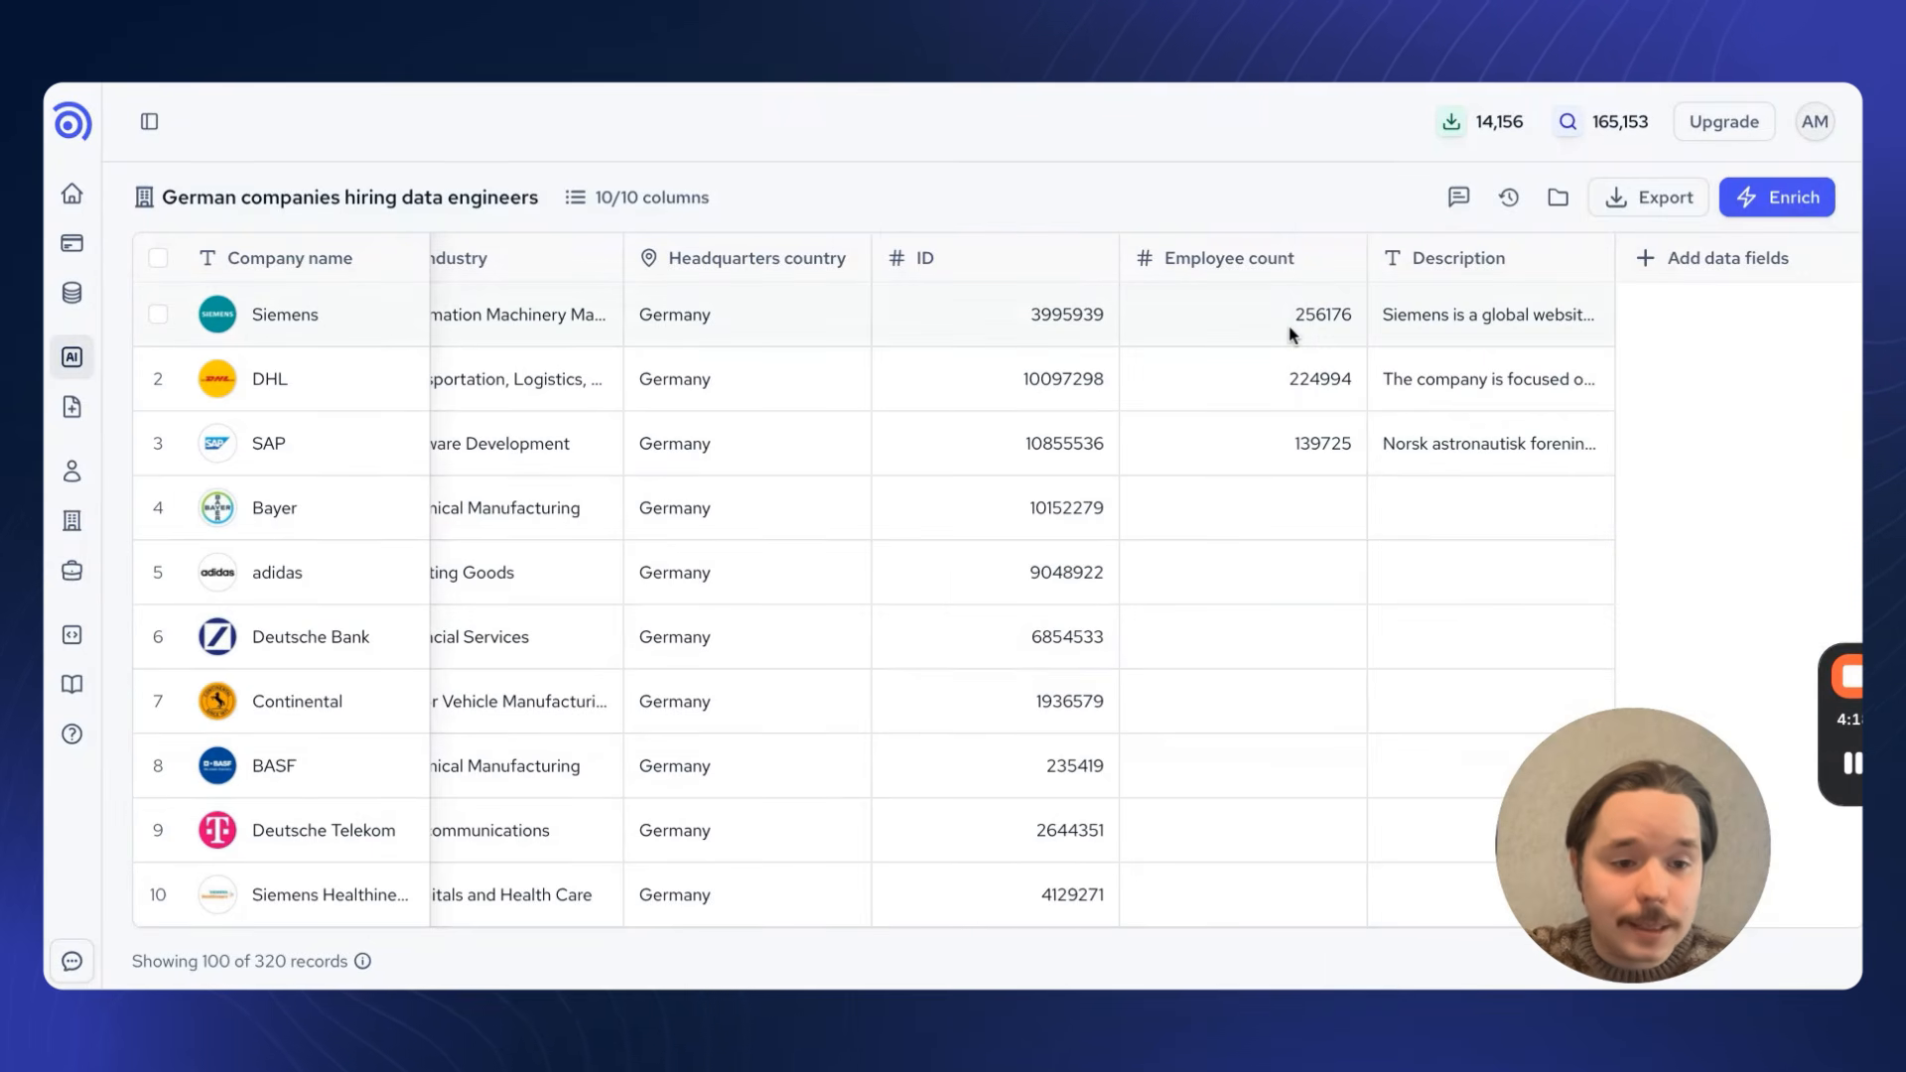